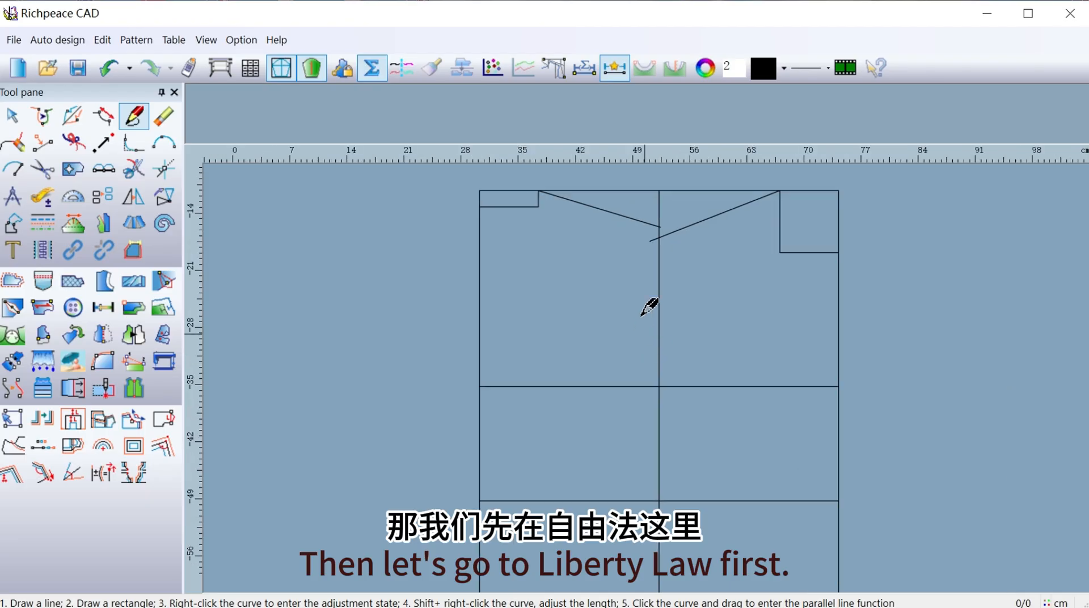
- Draw a line parallel to the left draft's back centre line at a distance of 18.5 cm
click(480, 252)
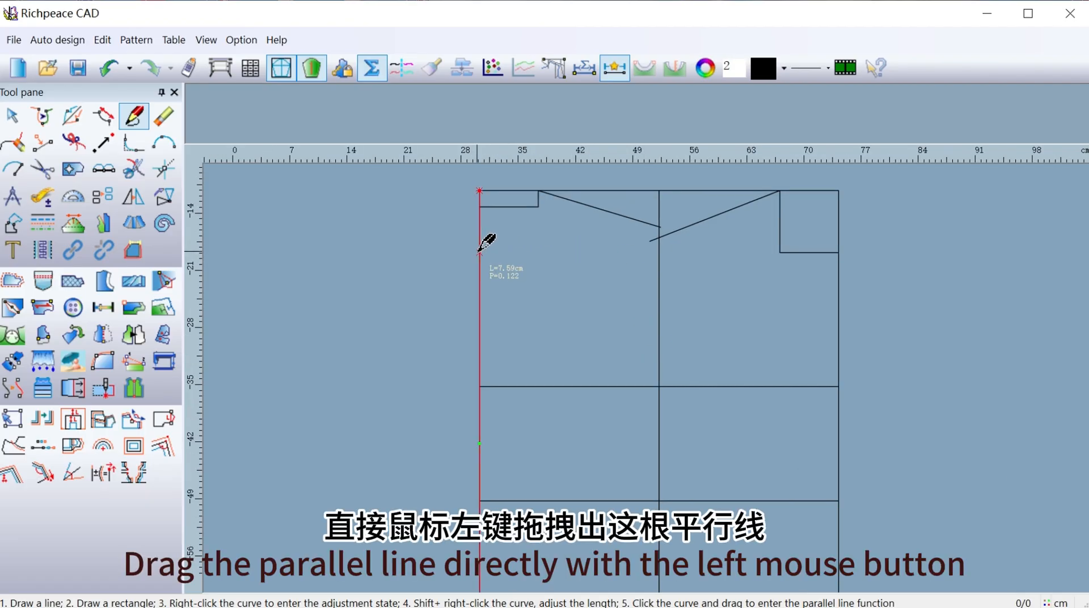
drag(480, 253, 635, 285)
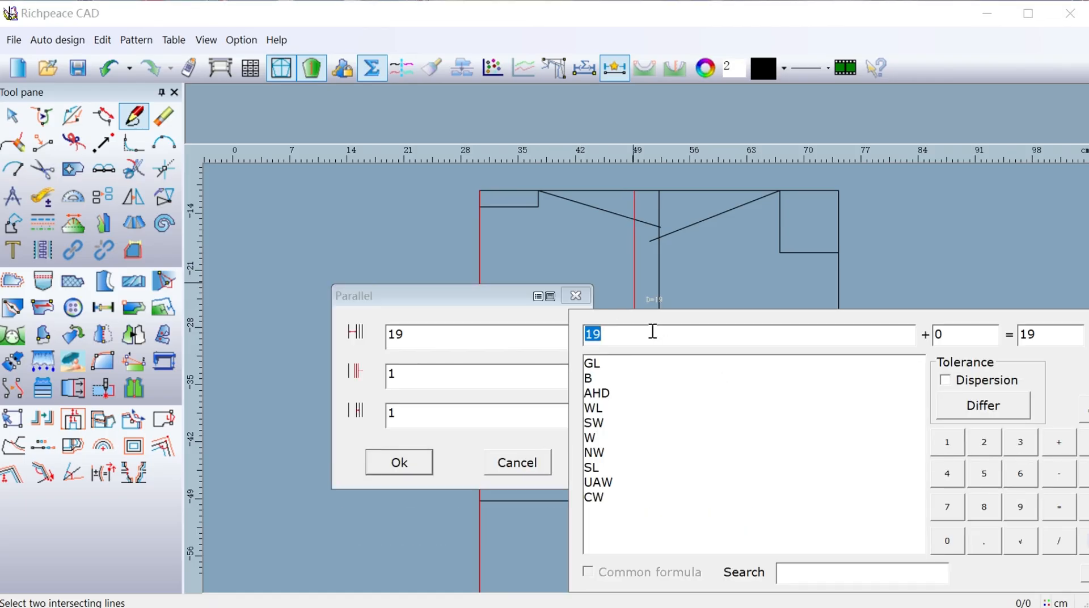
text(18)
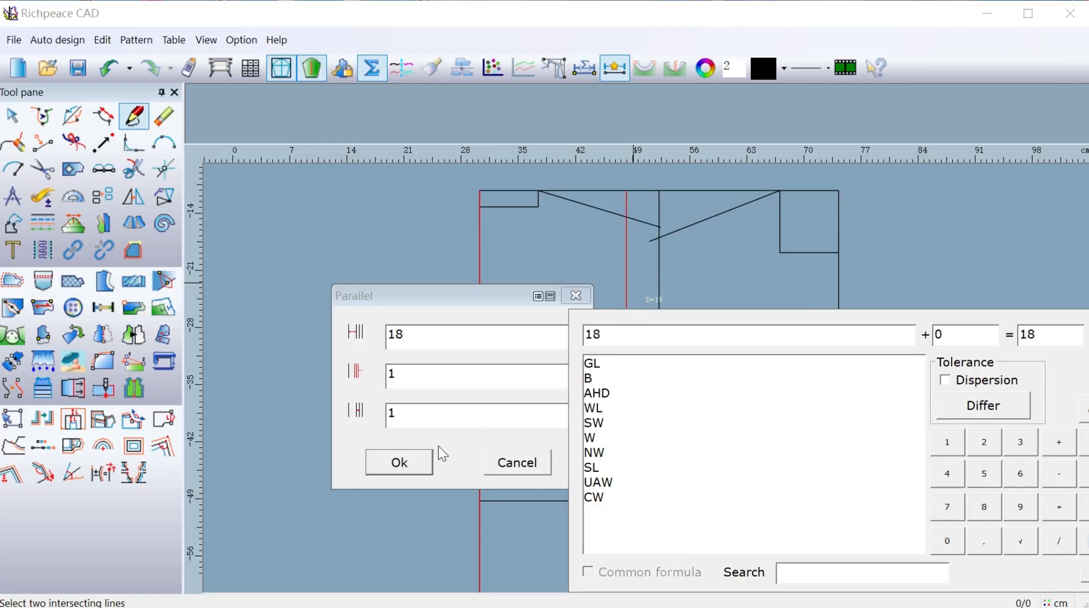
text(.5)
click(392, 461)
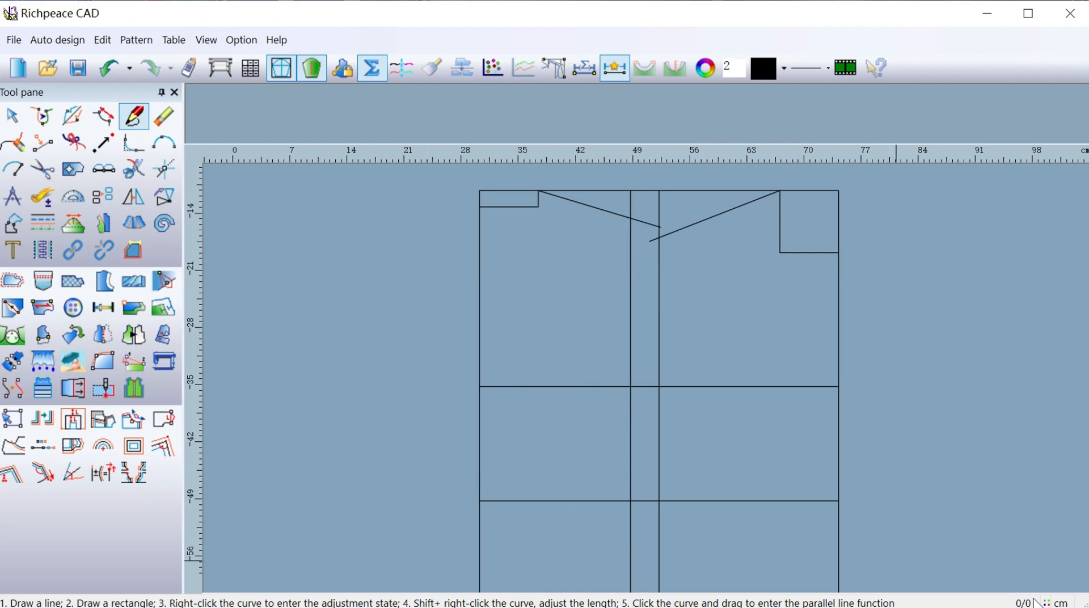
- Draw a parallel to the right draft's back centre line at distance SW/2-1, spanning from the top line to the chest line
scroll(959, 430, down, 1)
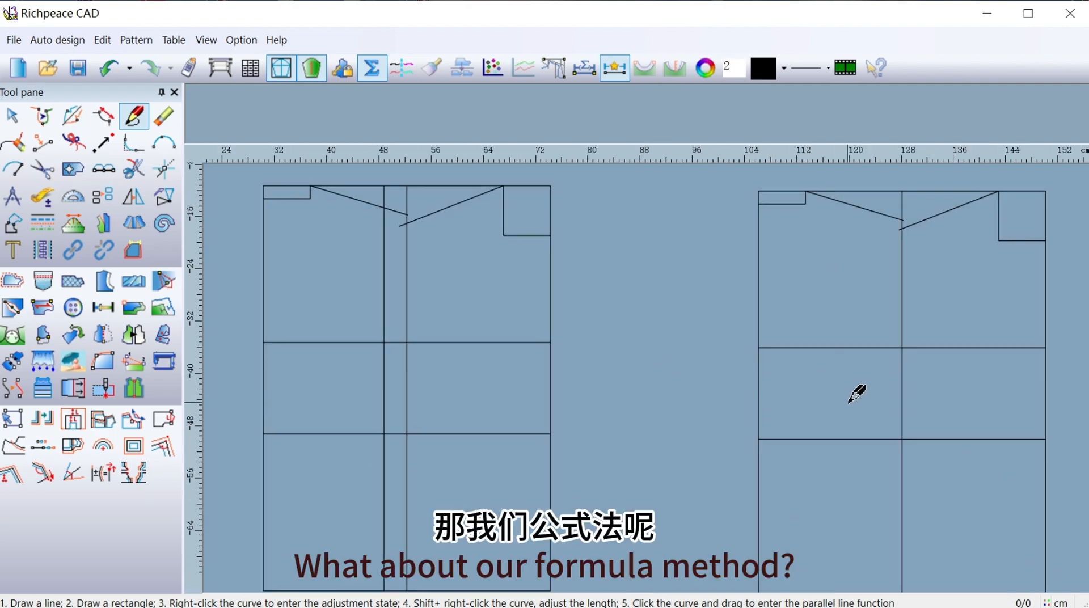
middle_drag(845, 403, 746, 402)
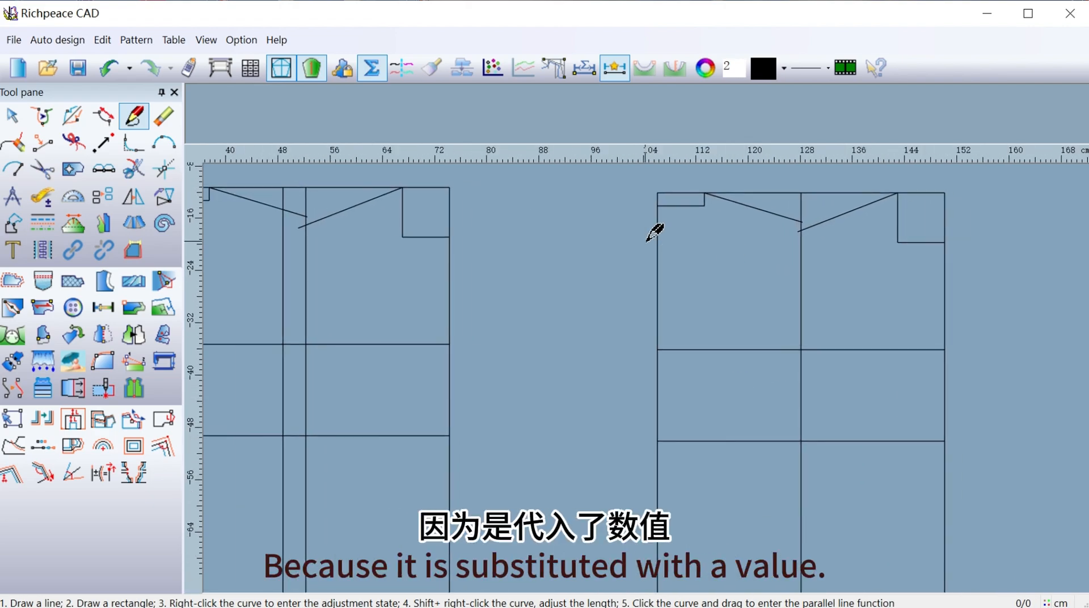
drag(658, 243, 783, 256)
click(783, 262)
click(703, 316)
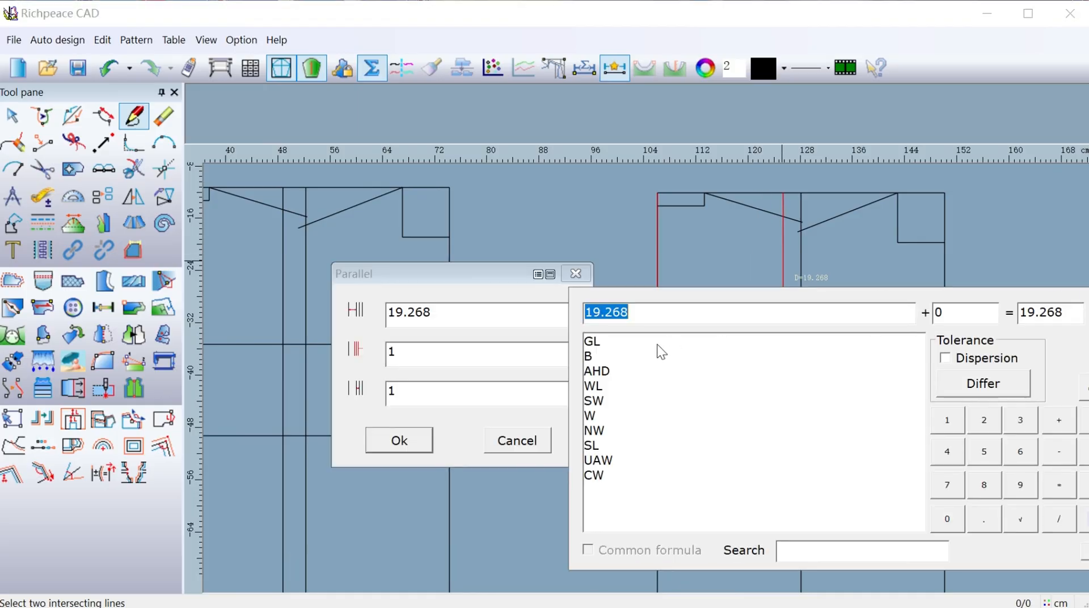
double_click(594, 401)
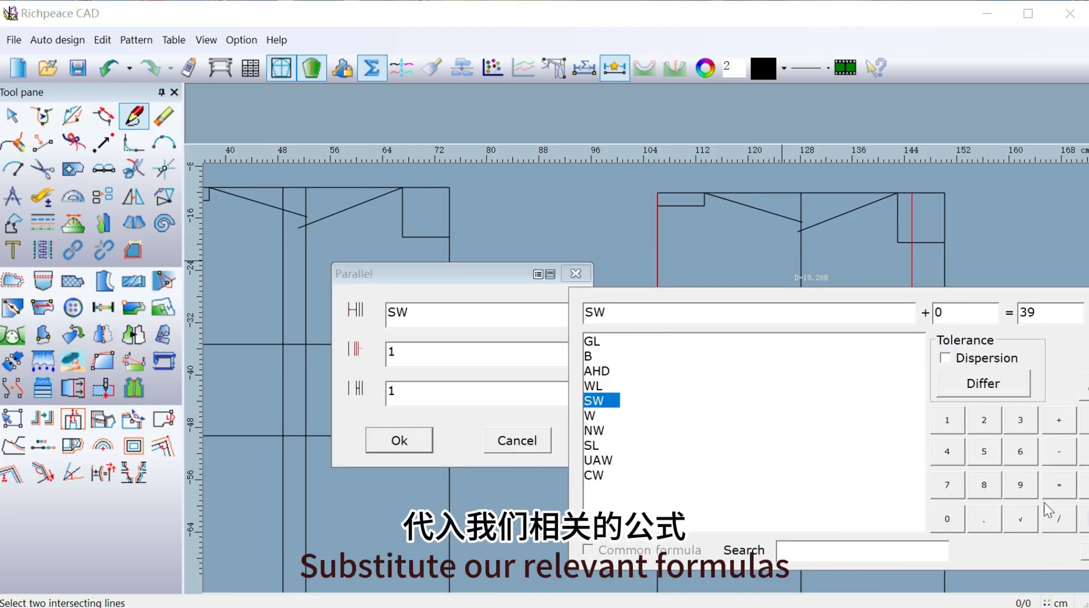
click(1050, 520)
click(988, 421)
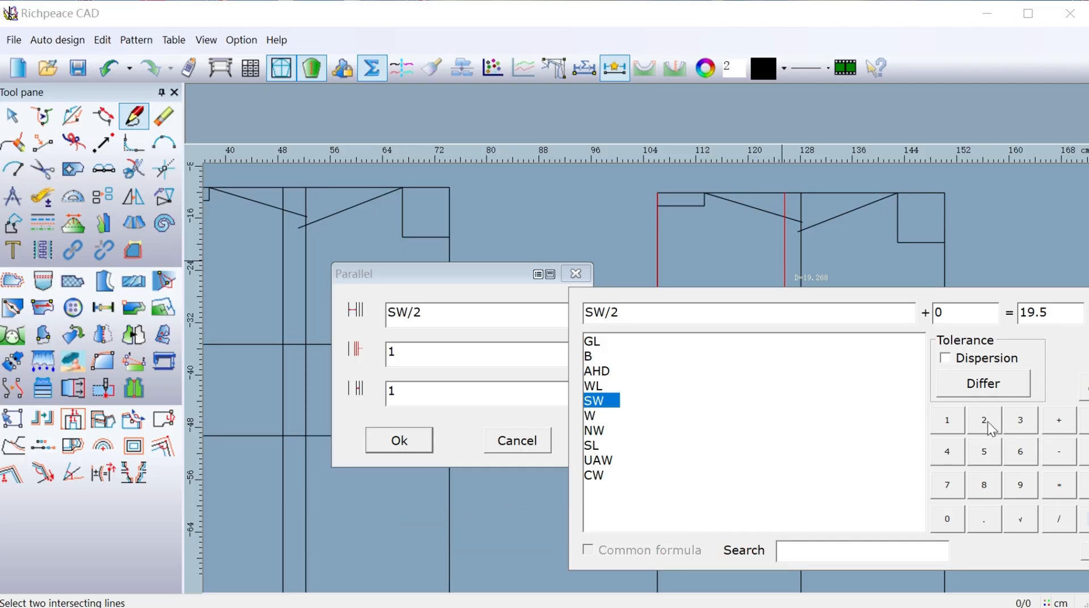
click(1072, 449)
click(964, 422)
click(416, 441)
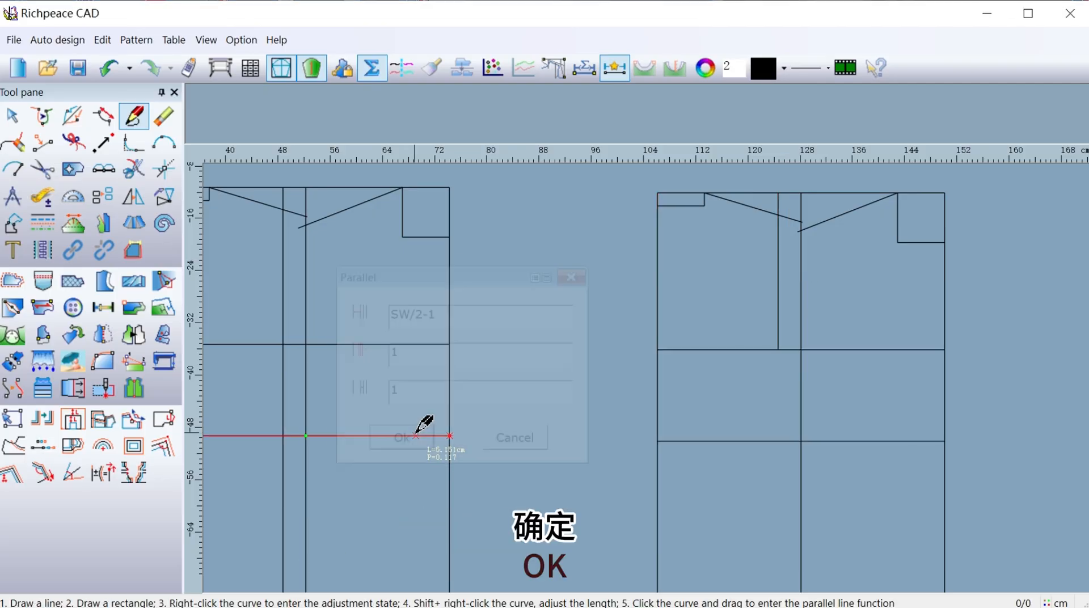
- Trim the back shoulder line and the new parallel line to a corner where they cross, in both drafts
scroll(487, 408, down, 1)
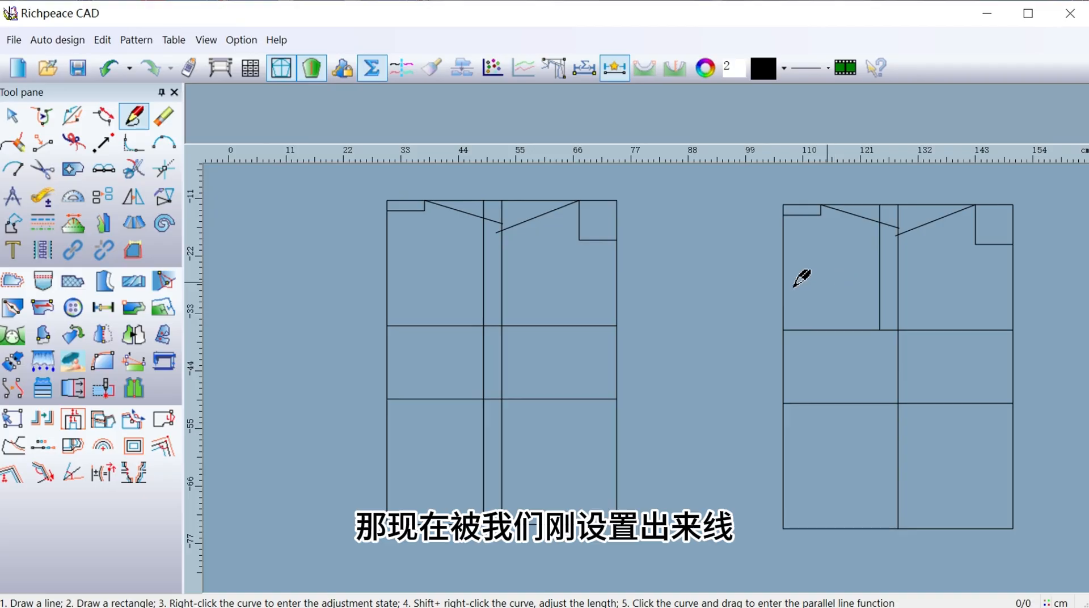
drag(462, 236, 491, 218)
click(471, 219)
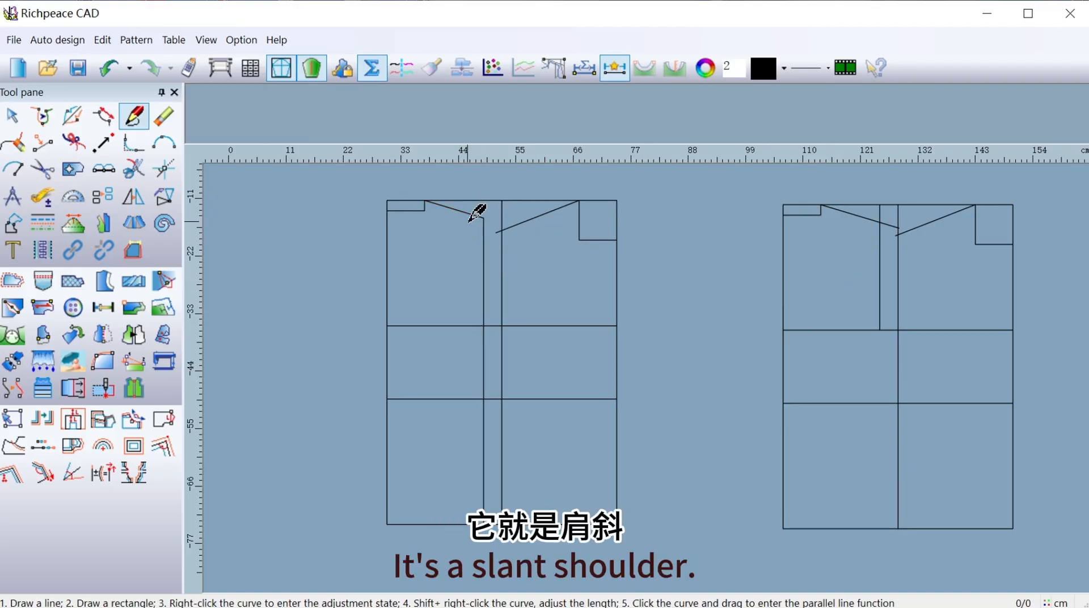
drag(839, 248, 877, 223)
click(874, 223)
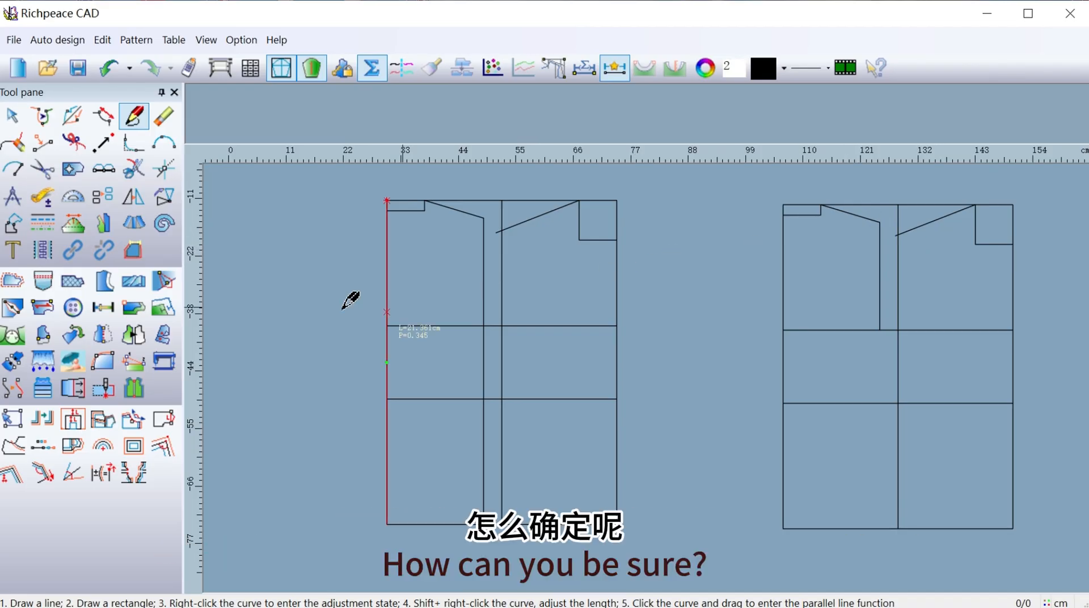
- Measure the trimmed back shoulder line with the Compare Length tool and record its length in both drafts
click(47, 202)
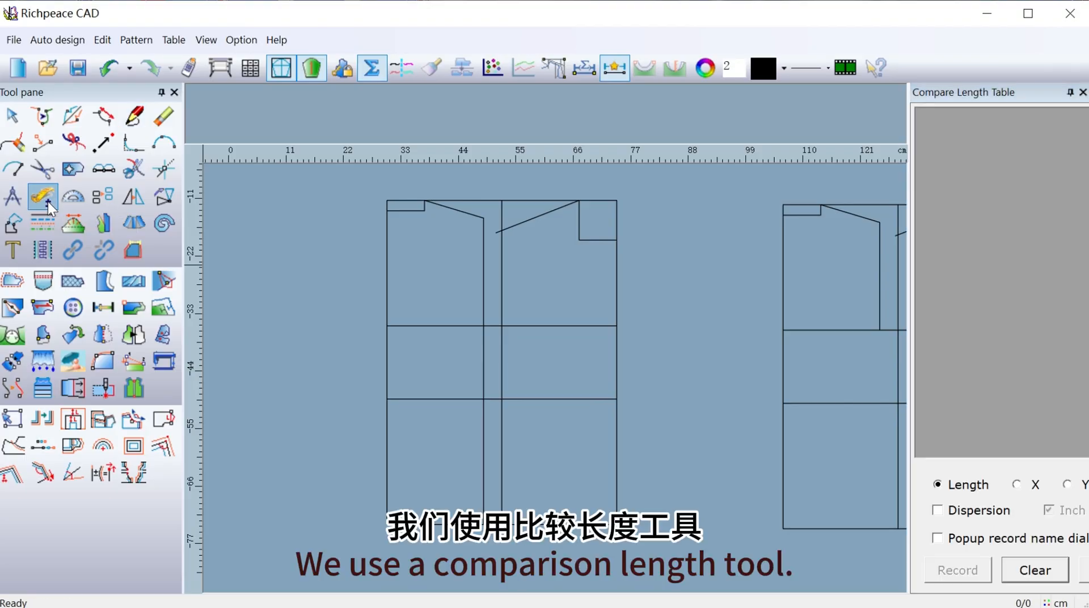
click(446, 209)
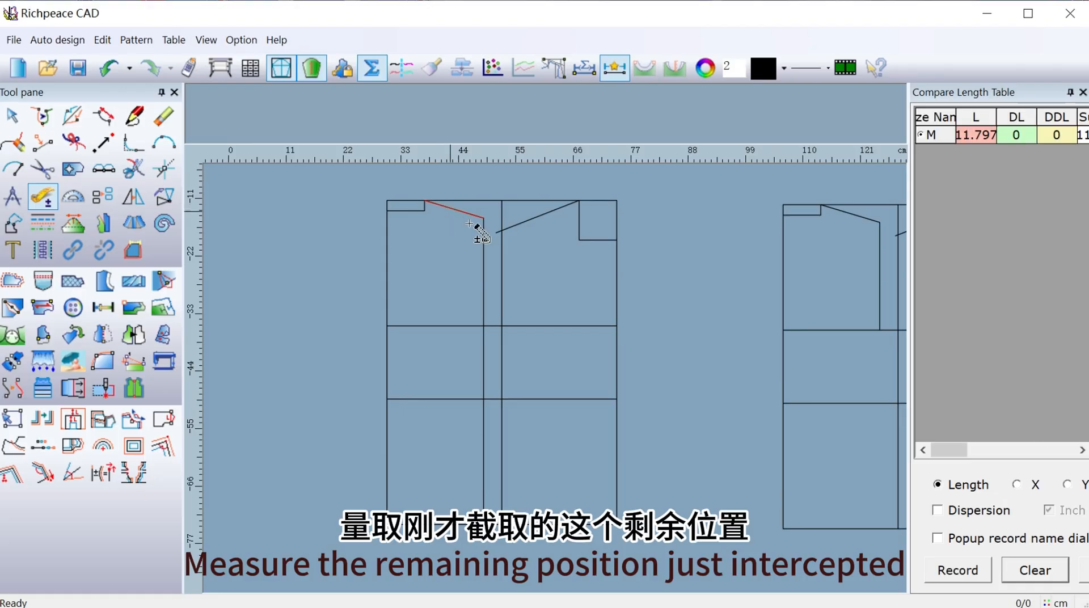
click(959, 570)
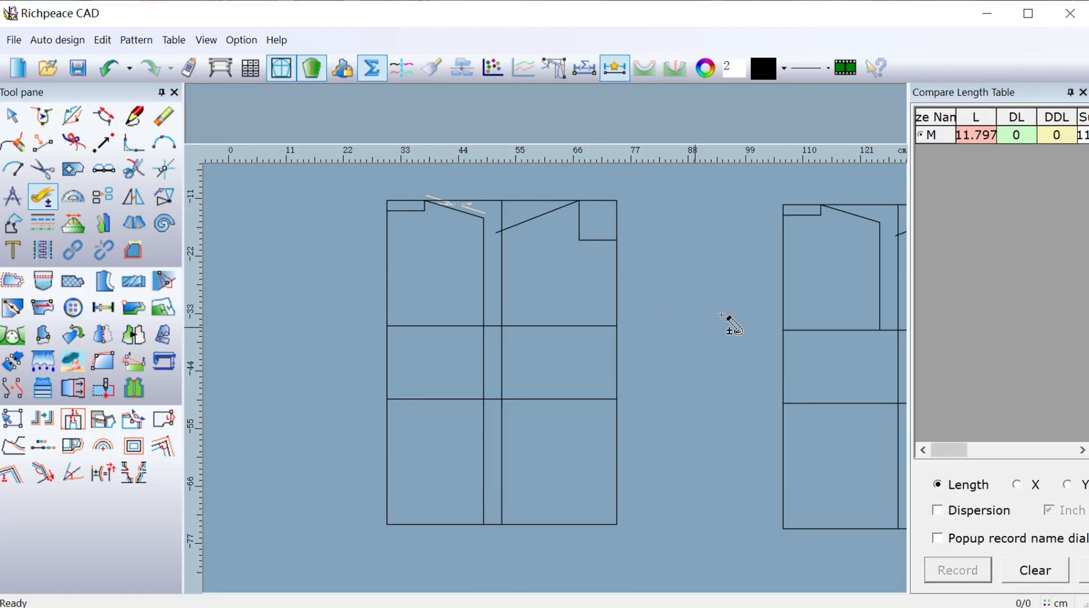
click(870, 221)
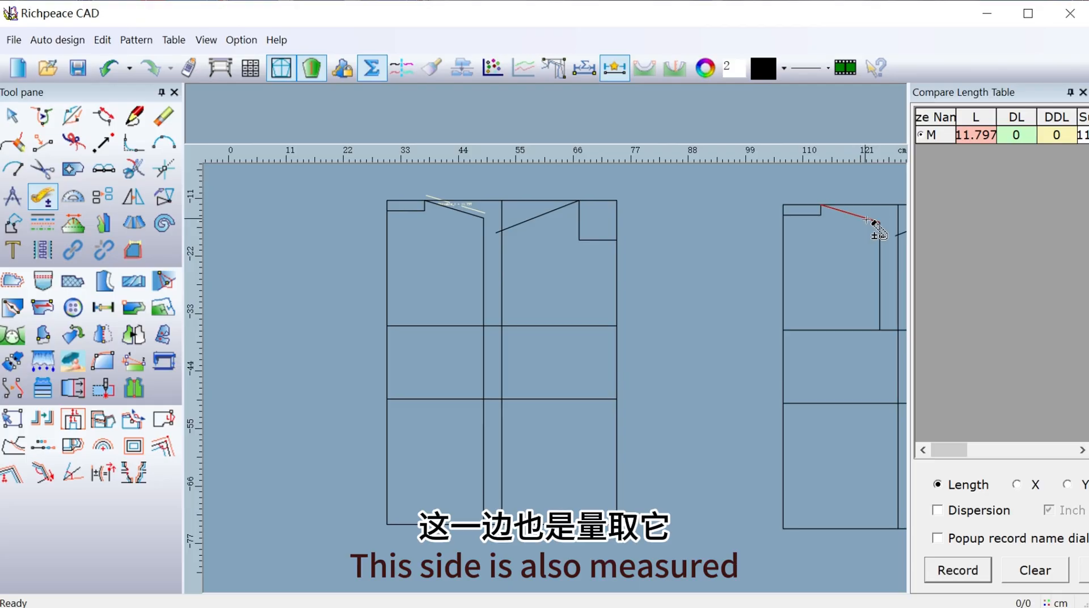
click(949, 572)
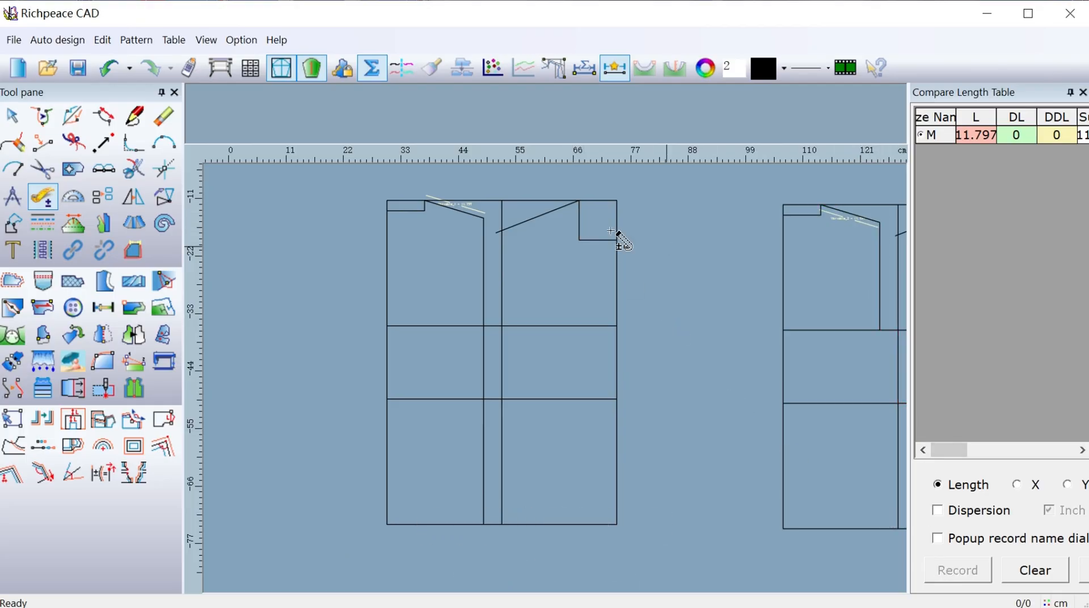
- Rename the first recorded length in the measurement variable table as SSL1
click(162, 48)
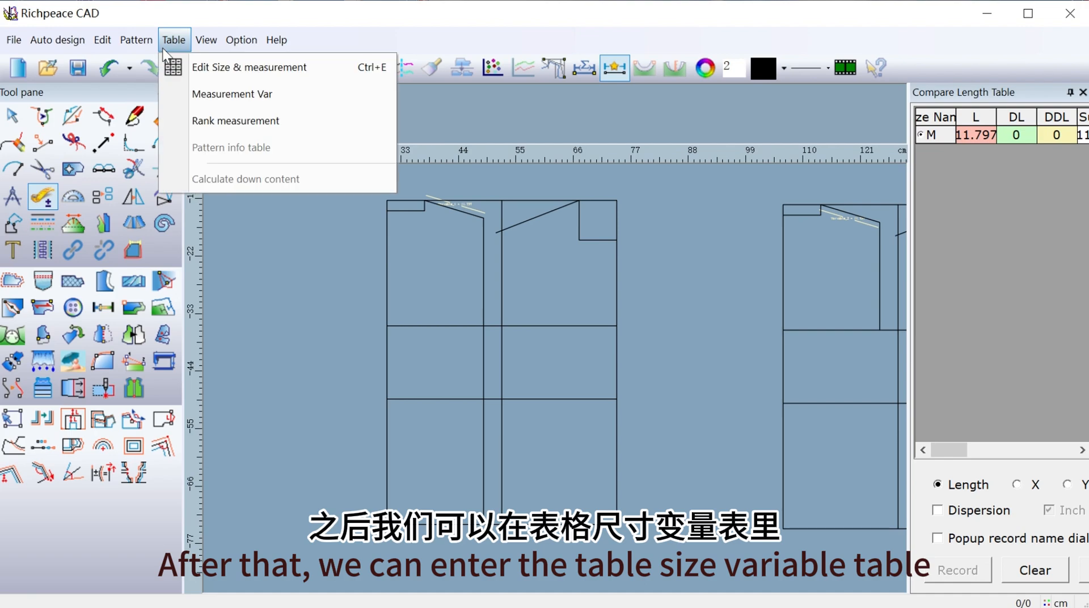
click(183, 98)
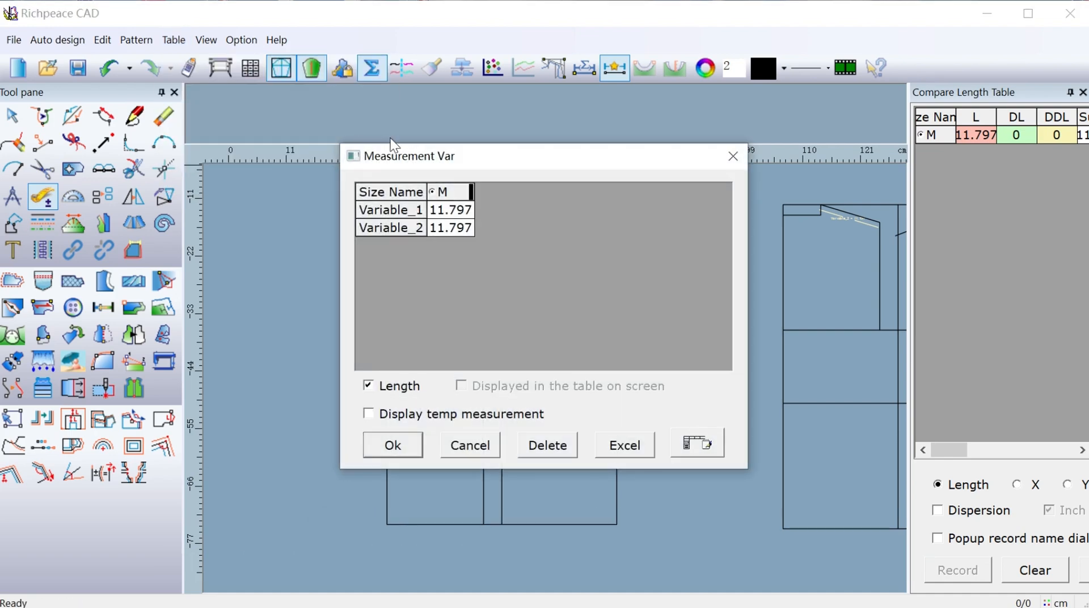
drag(412, 159, 701, 226)
double_click(692, 277)
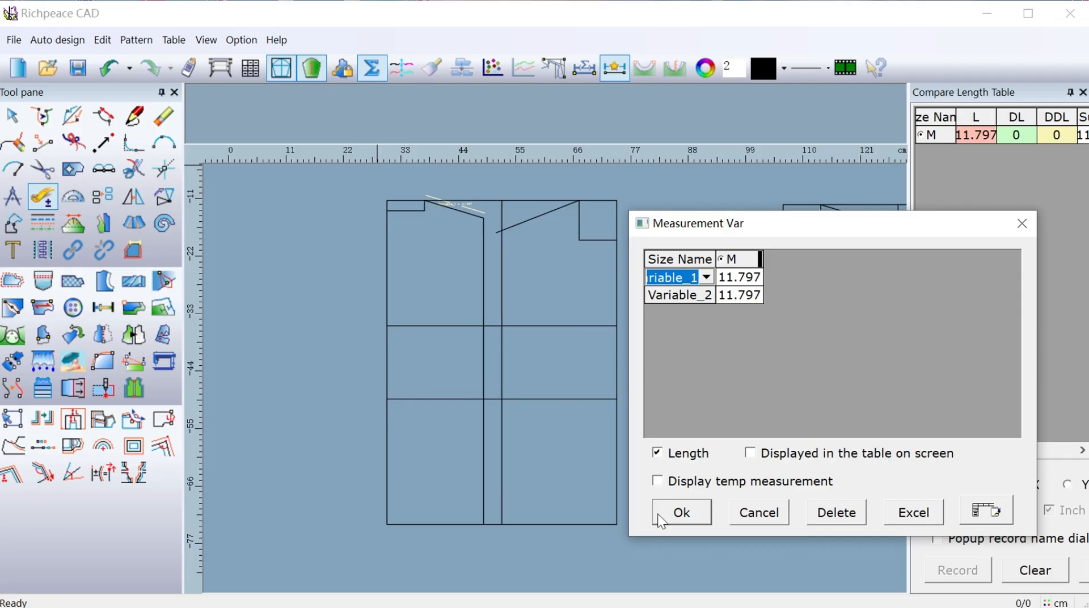
click(693, 280)
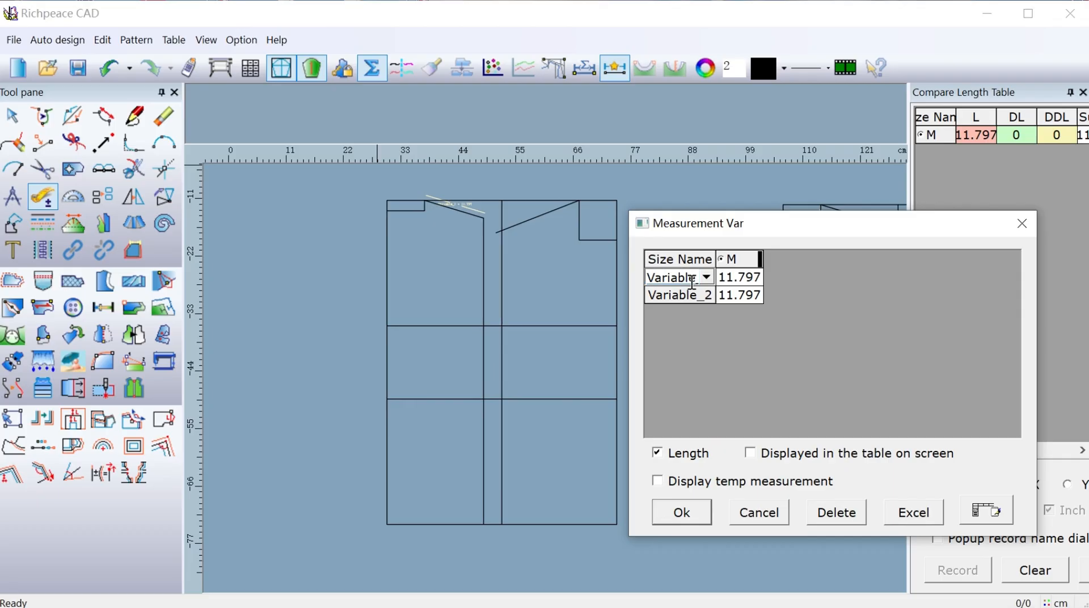
double_click(690, 277)
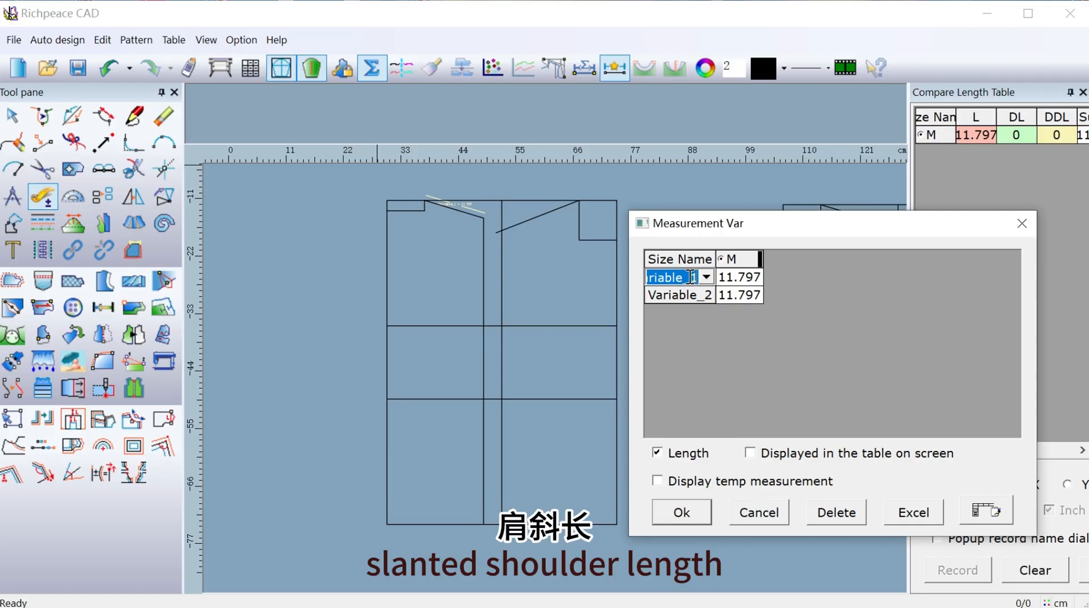
text(SS)
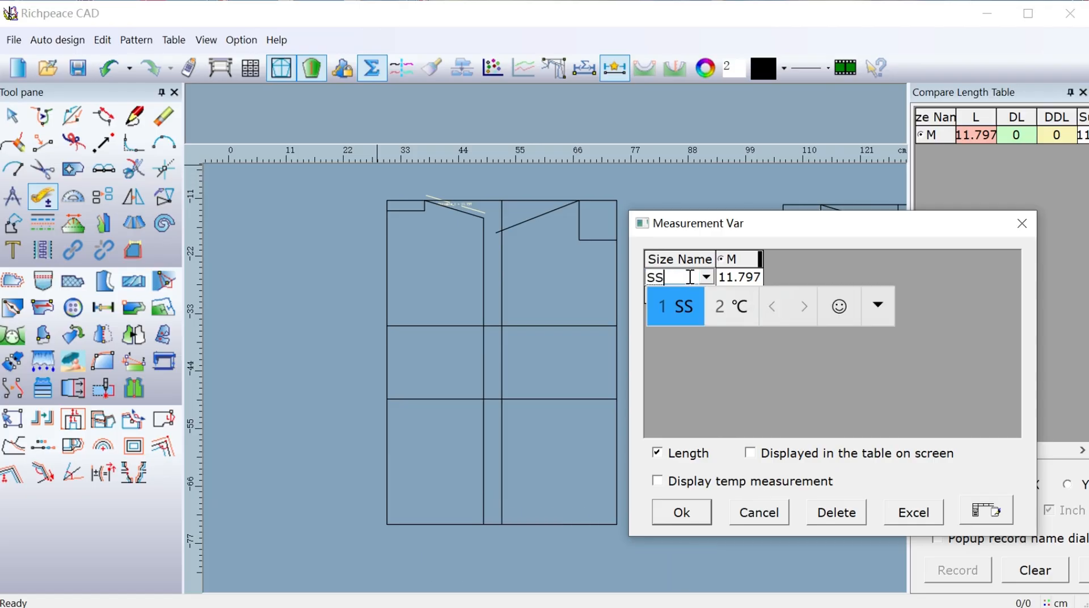
text(L)
key(Return)
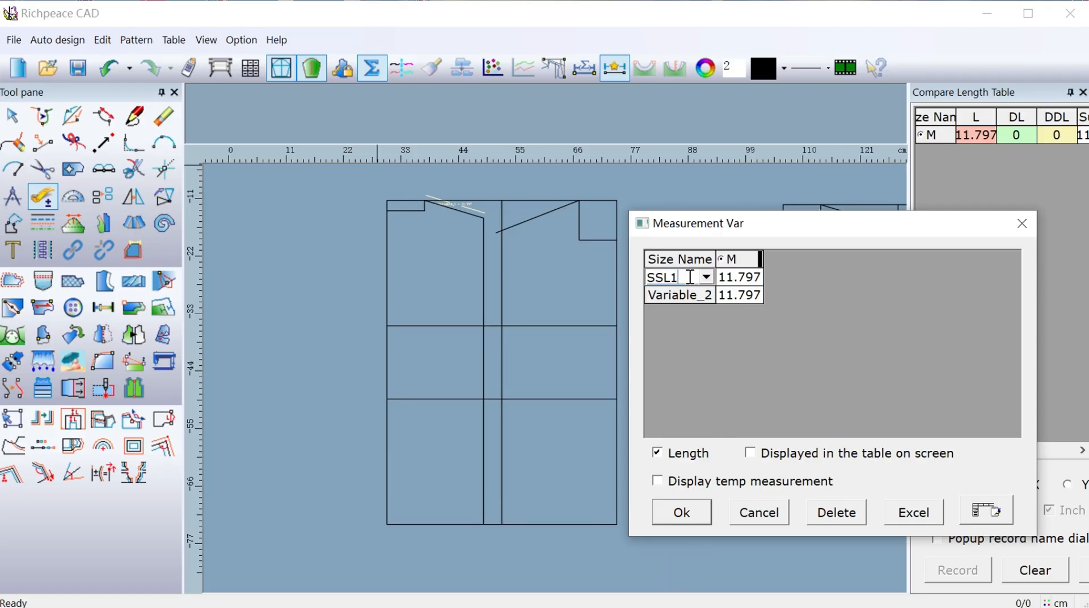
- Rename the second recorded length as SSL2 and accept the measurement variable table
click(677, 293)
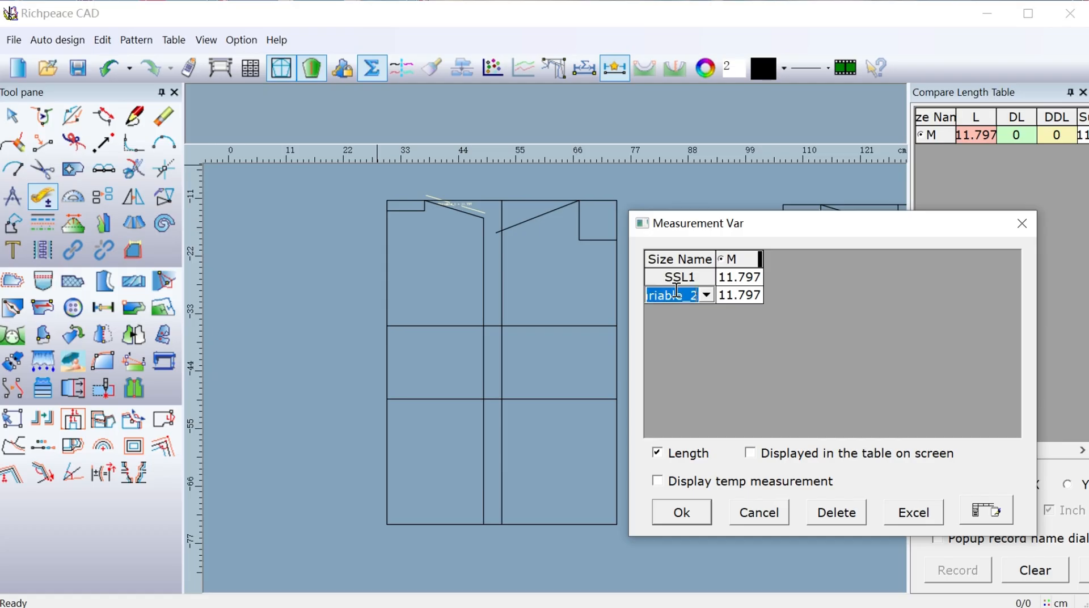
text(SSL)
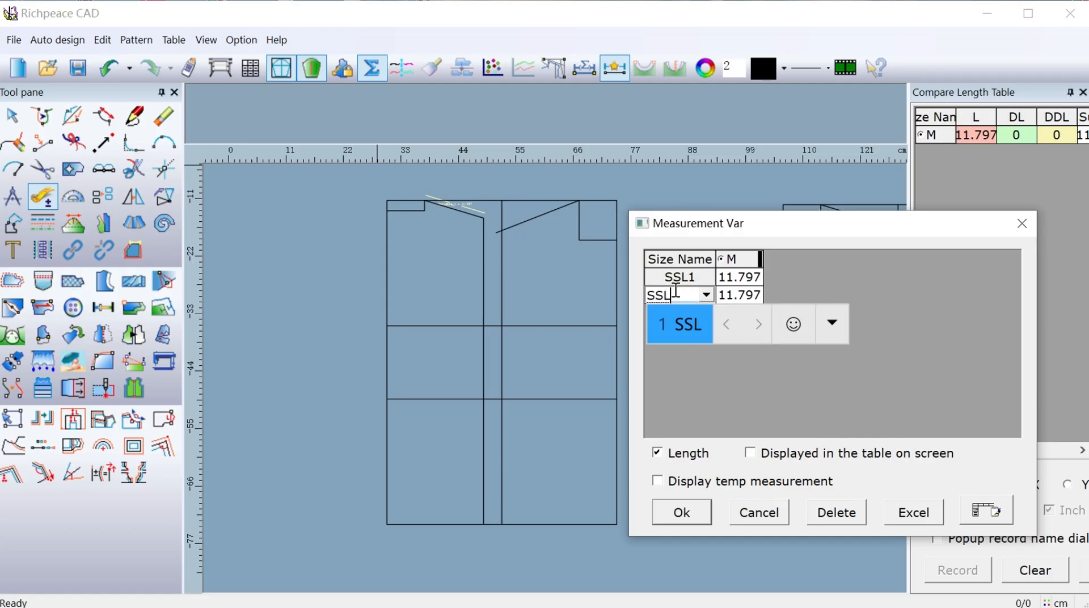
key(Return)
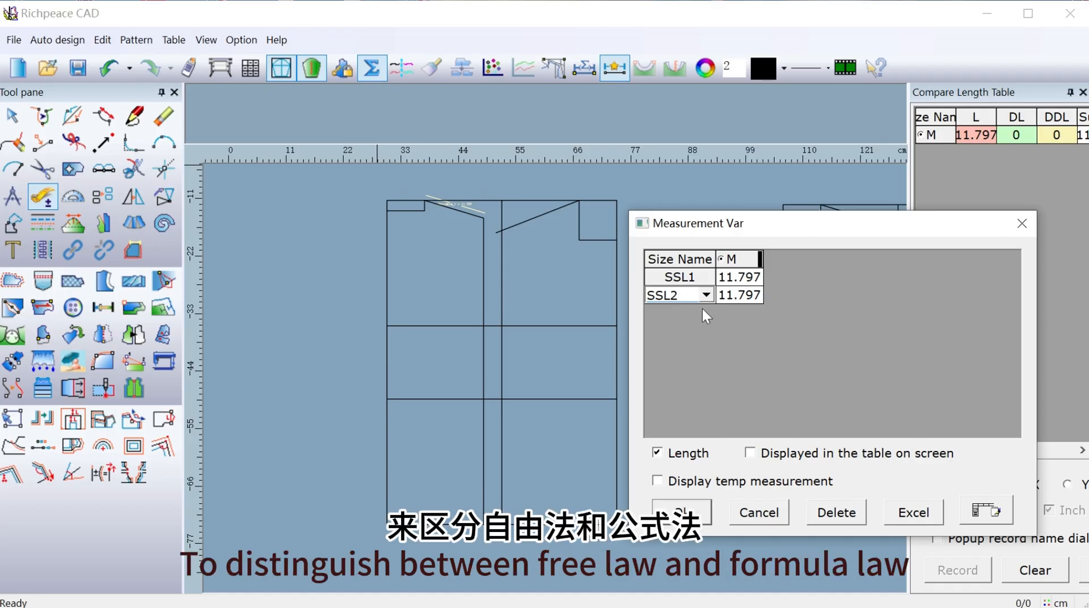
click(682, 512)
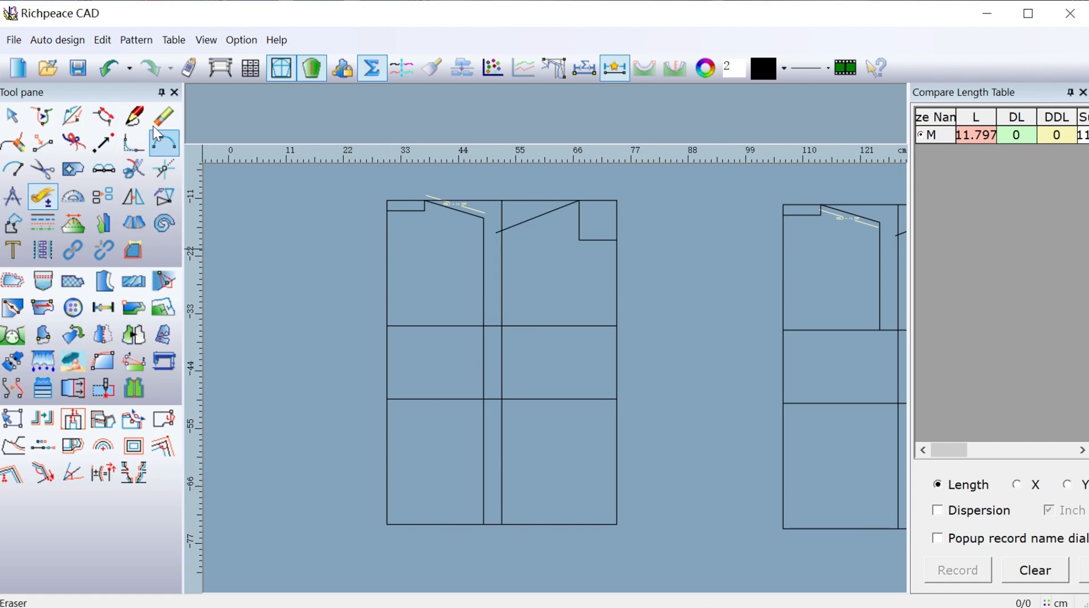
- Start a line on the first draft's front shoulder line, with its start point measured from the neck end of the shoulder
click(136, 117)
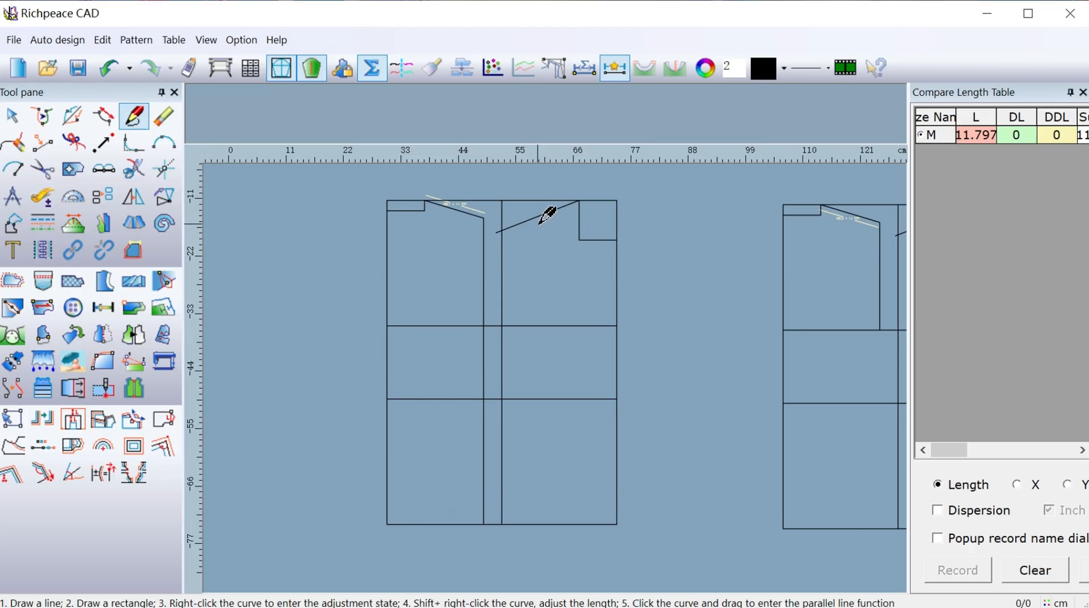
scroll(541, 222, up, 2)
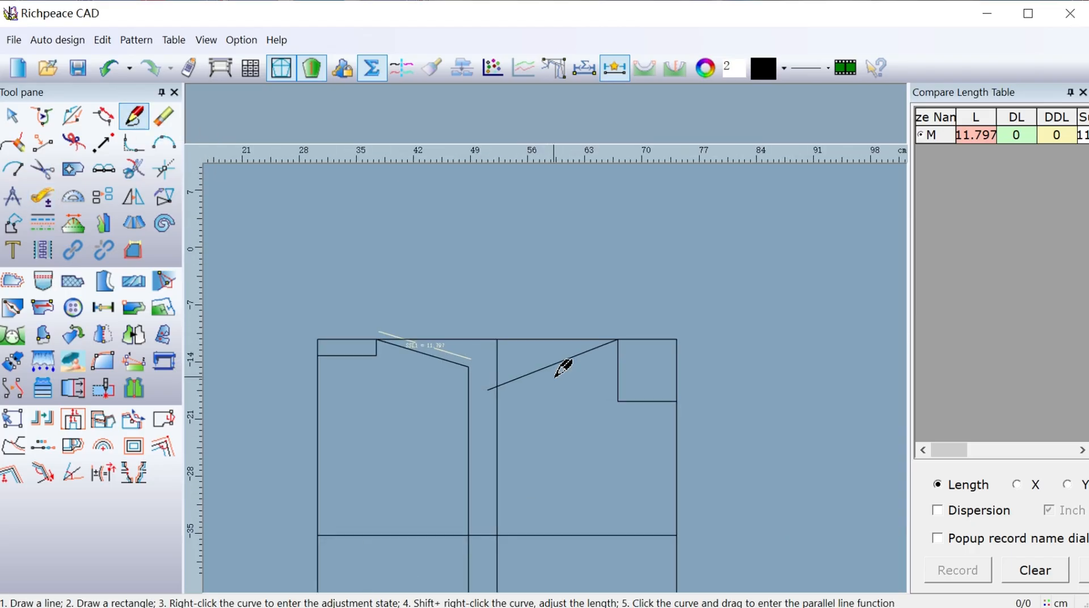
click(522, 371)
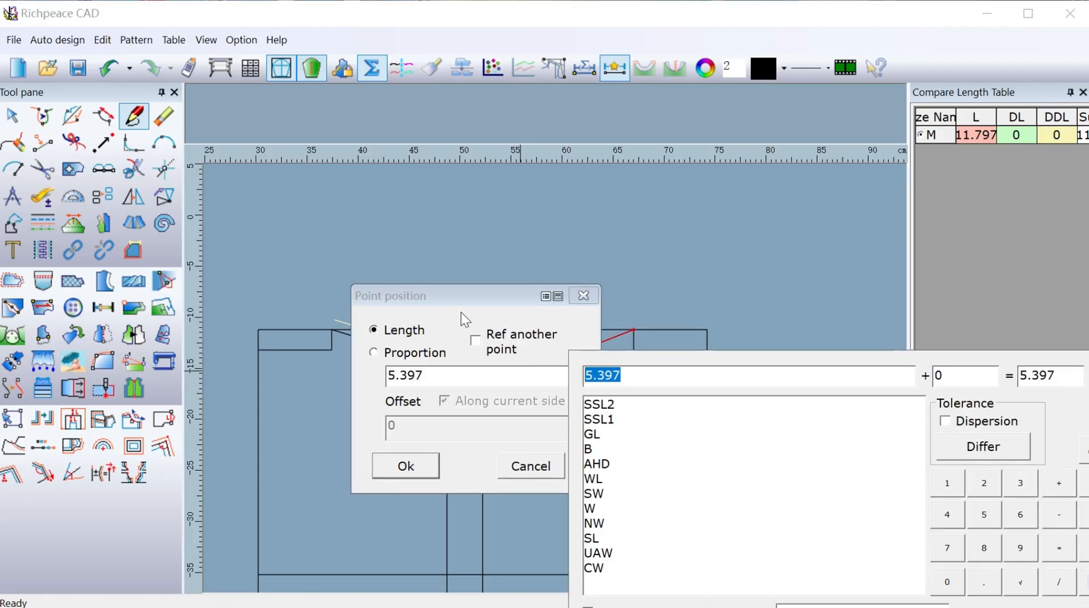
drag(448, 295, 546, 421)
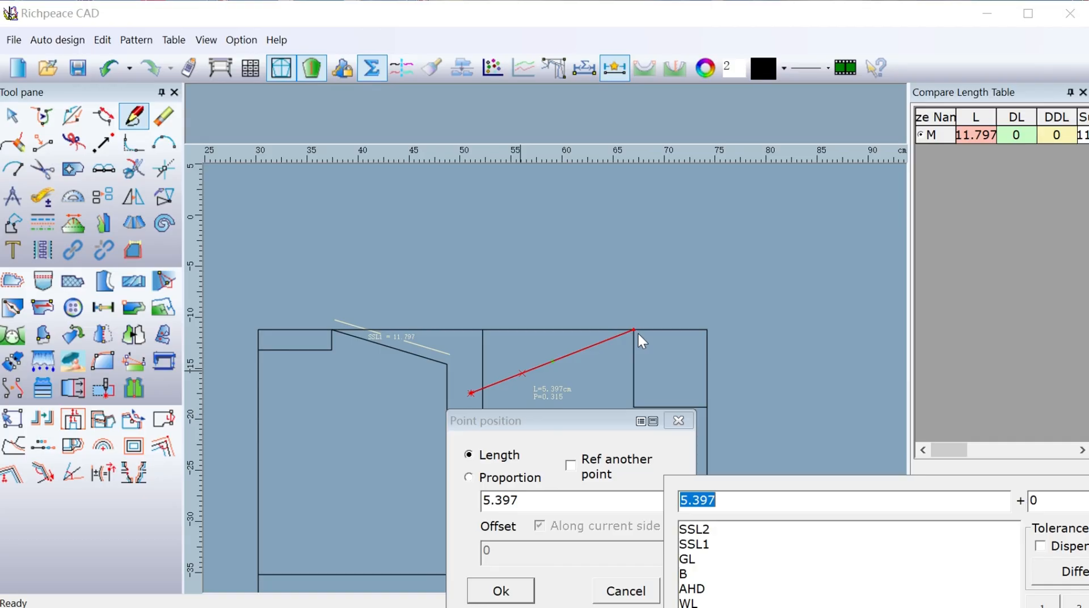
click(572, 468)
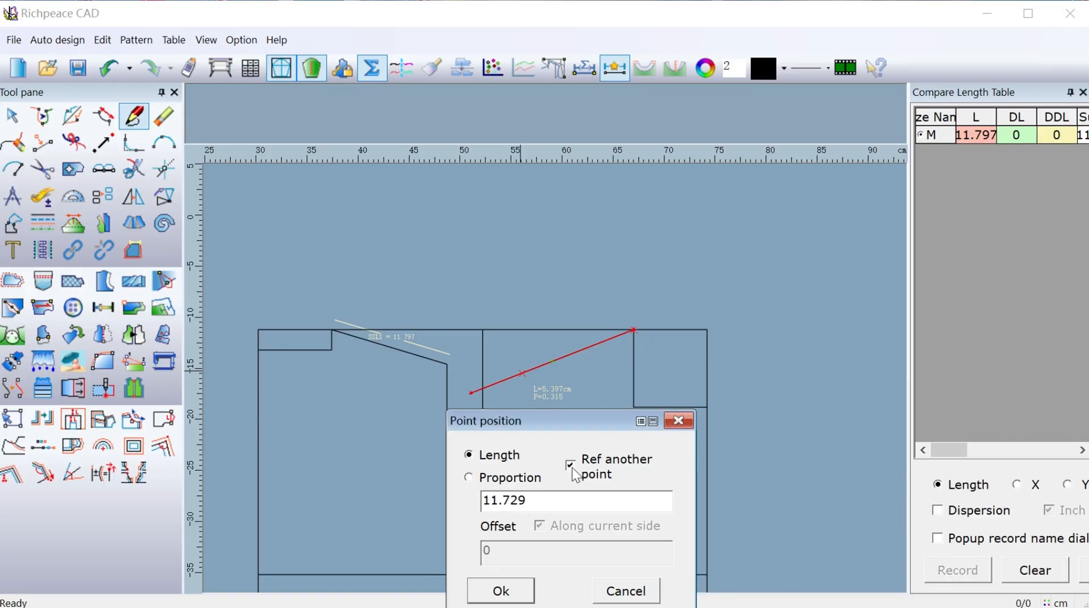
- Set the start point's distance to SSL1+0.3 and draw the line vertically down to the bust line in the first draft
double_click(553, 501)
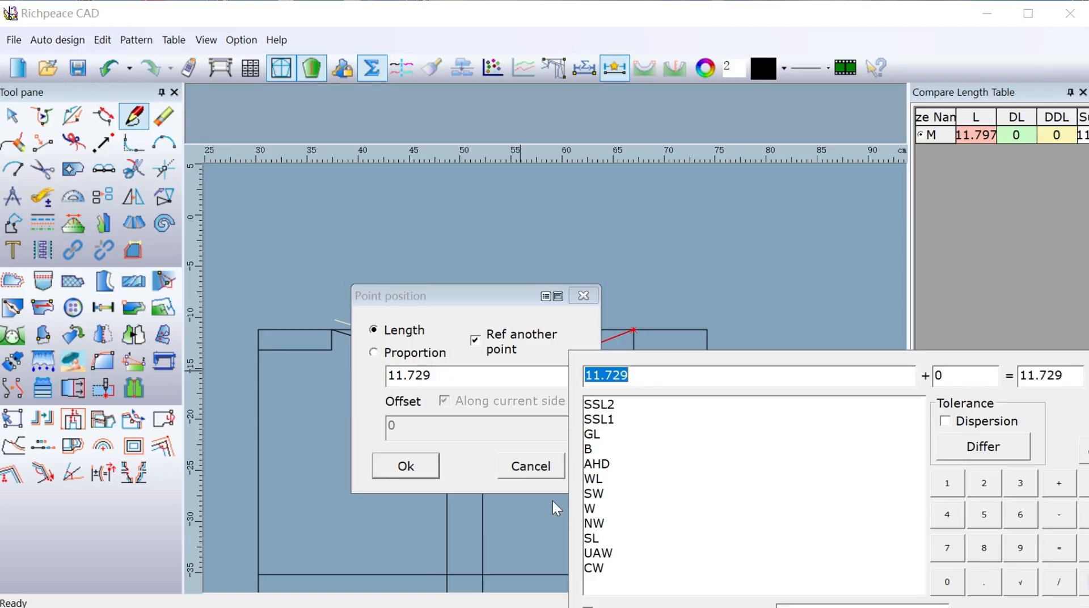
click(611, 420)
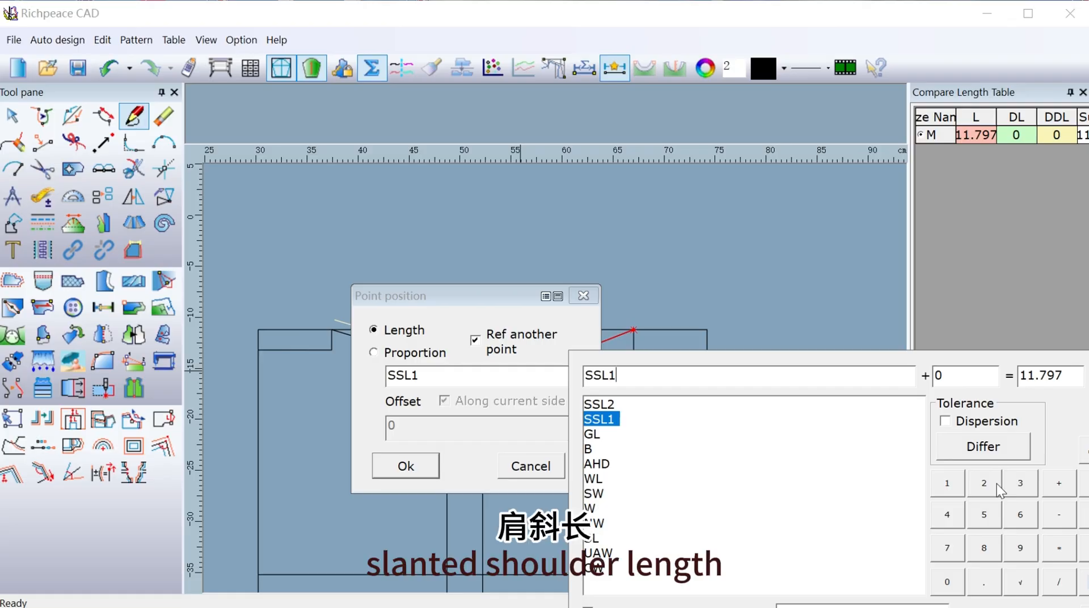
click(1059, 483)
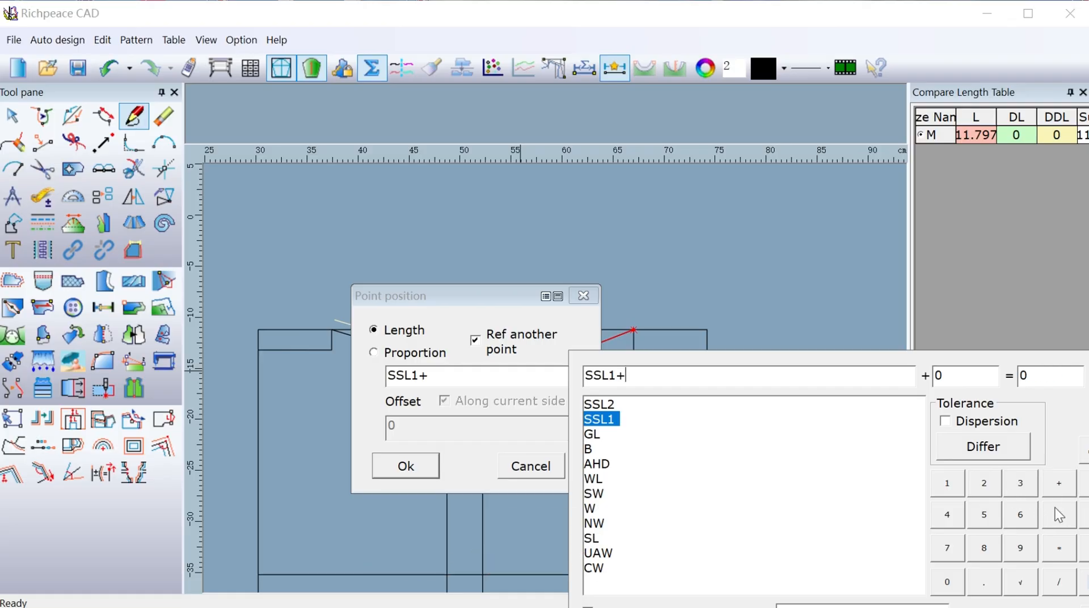
click(948, 582)
click(984, 582)
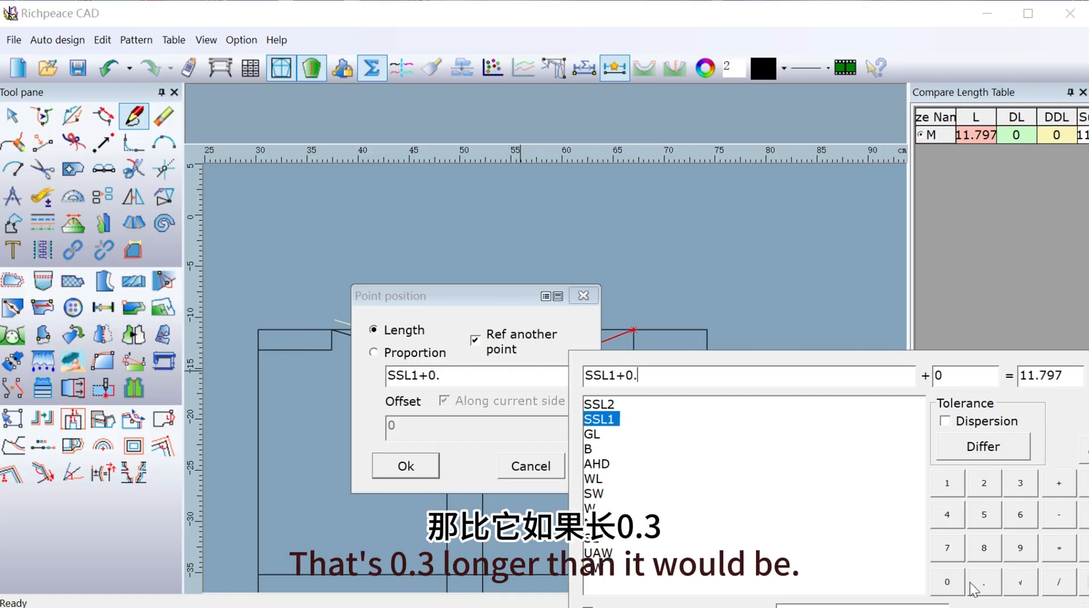
click(1013, 481)
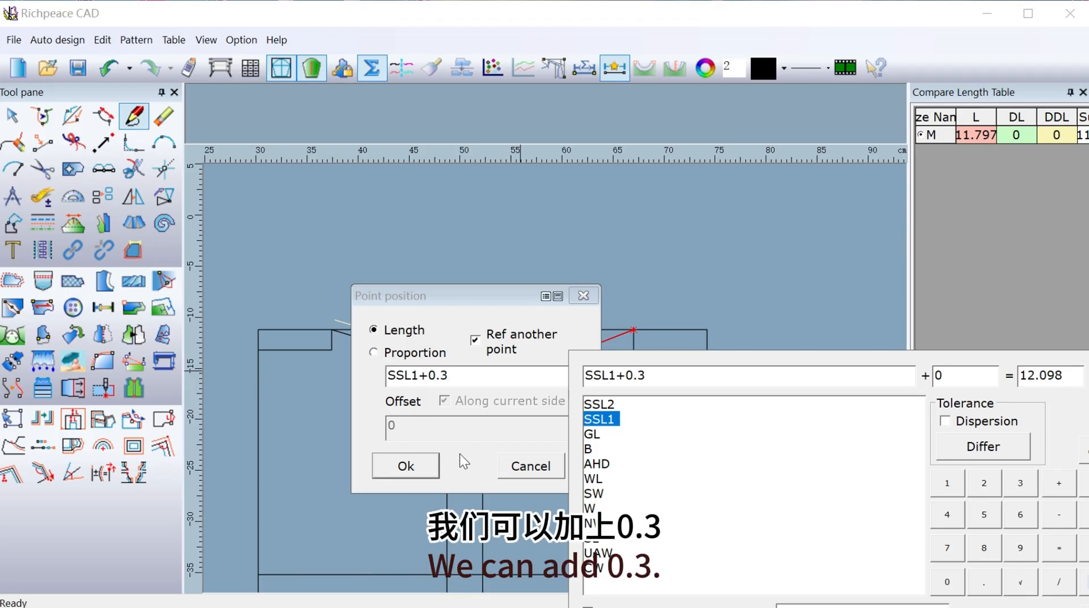
click(406, 465)
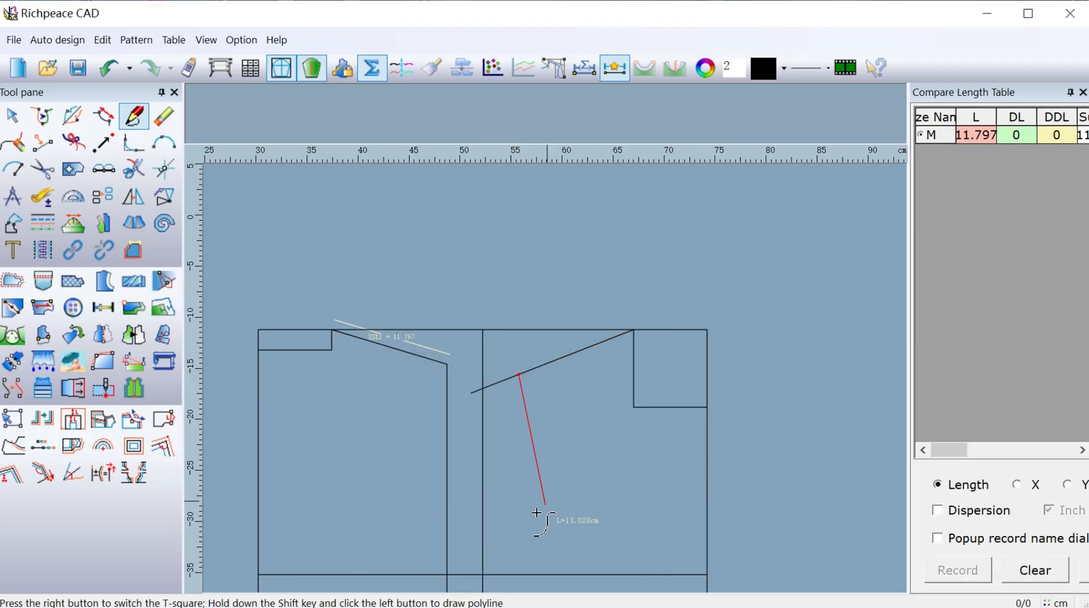
click(521, 575)
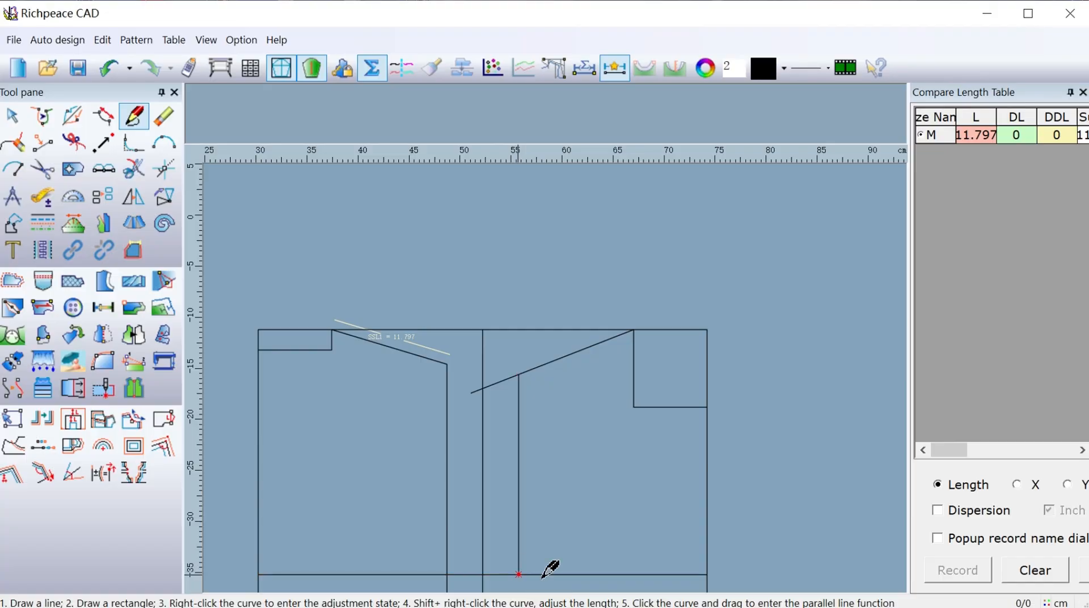
- Start a line on the second draft's front shoulder line, with its start point measured from the neck end of the shoulder
scroll(791, 510, down, 1)
scroll(815, 365, down, 1)
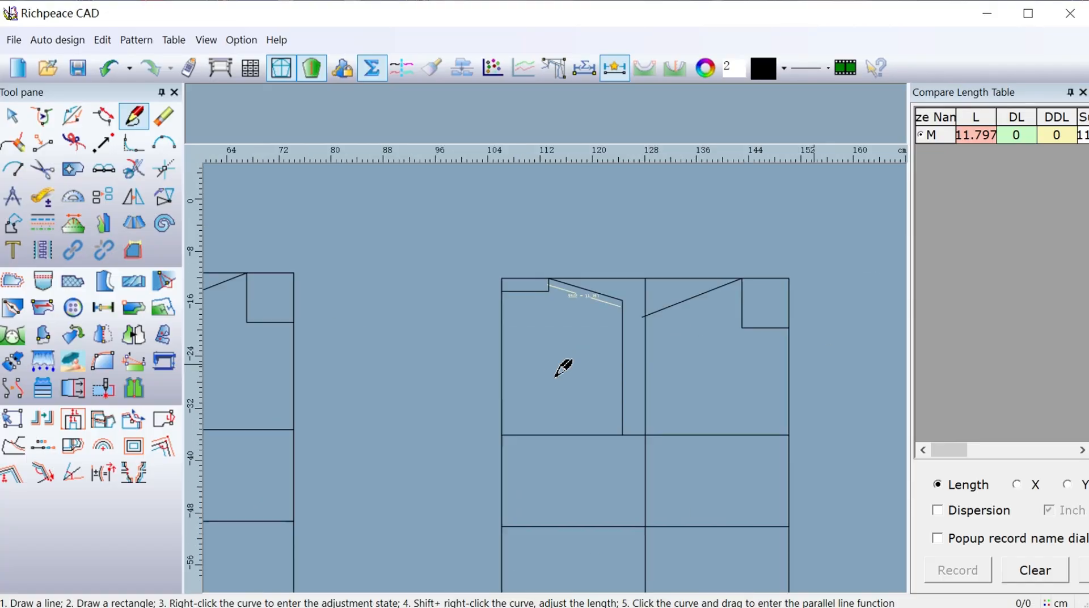
scroll(556, 376, down, 1)
click(616, 302)
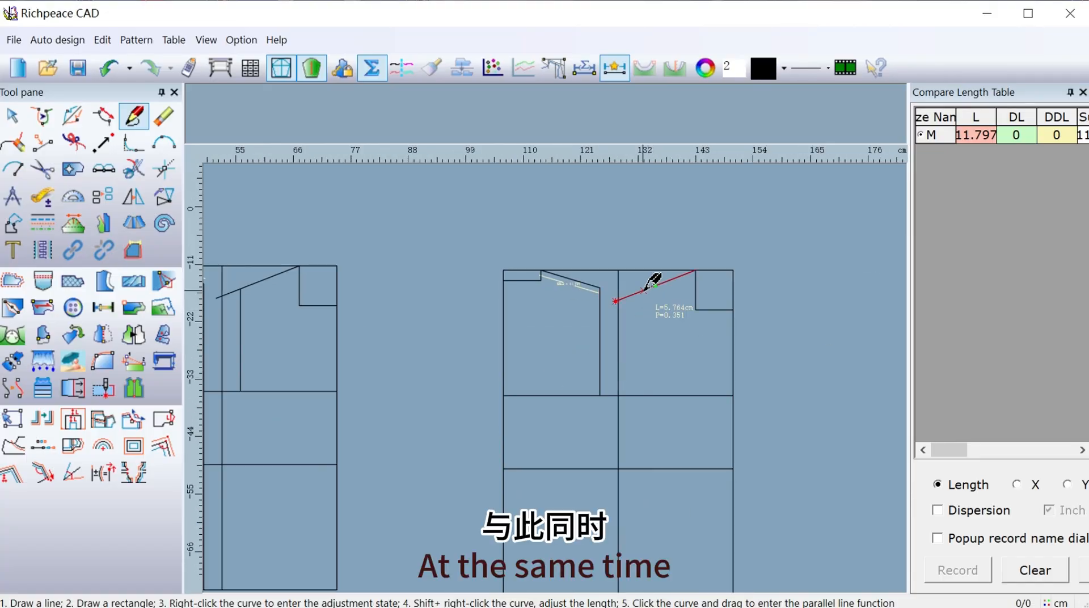
click(640, 291)
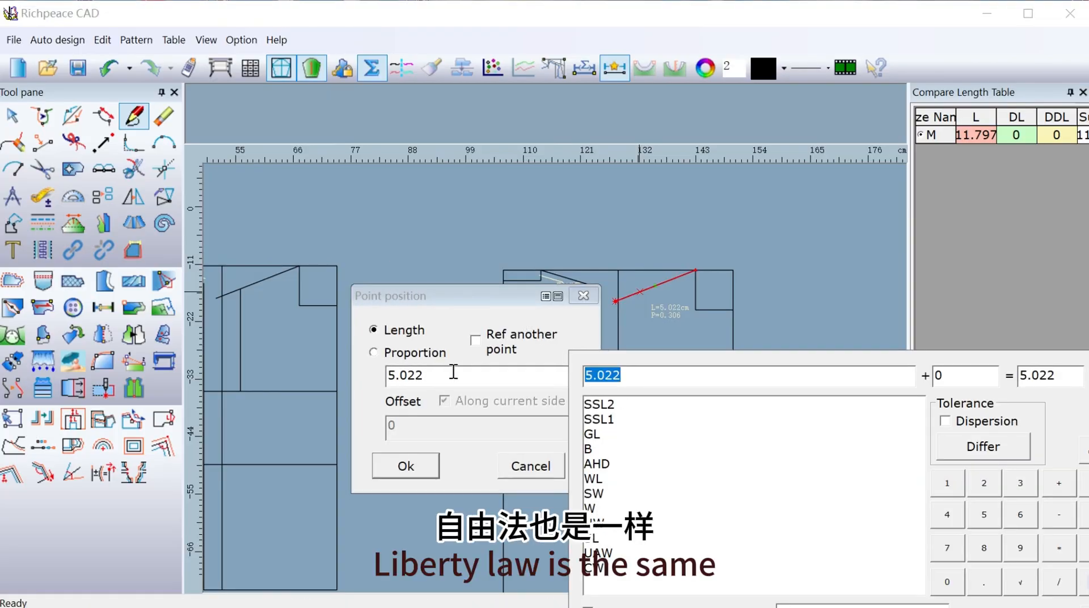
double_click(599, 404)
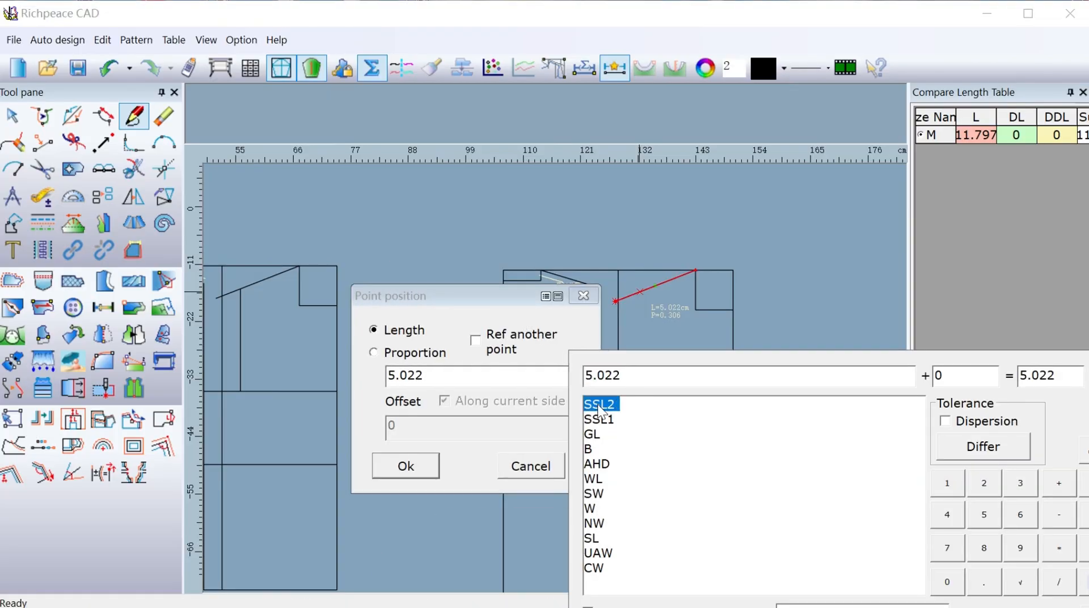
click(476, 341)
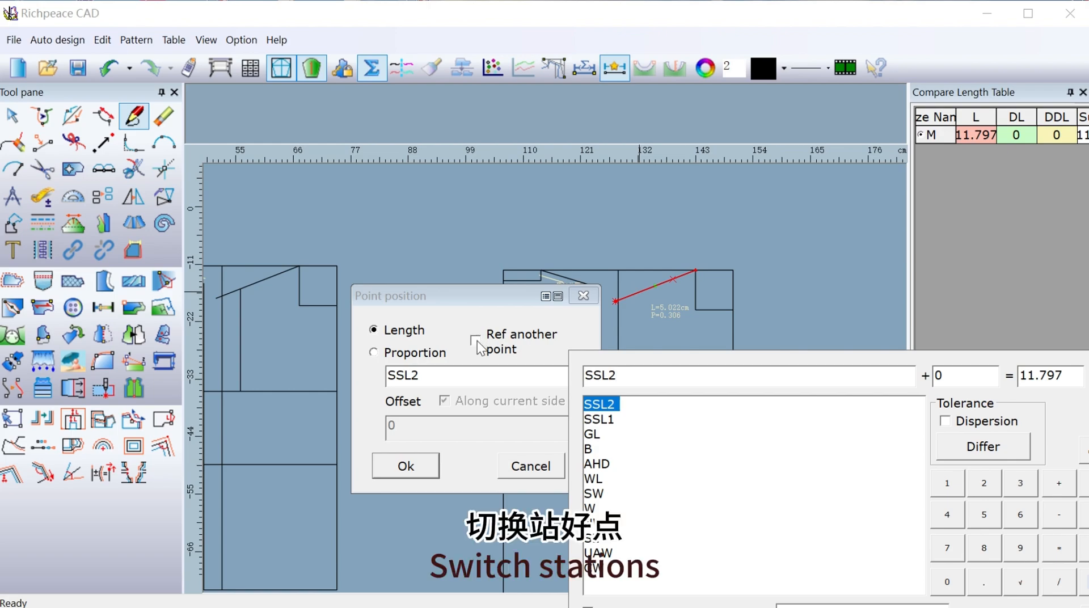
double_click(492, 374)
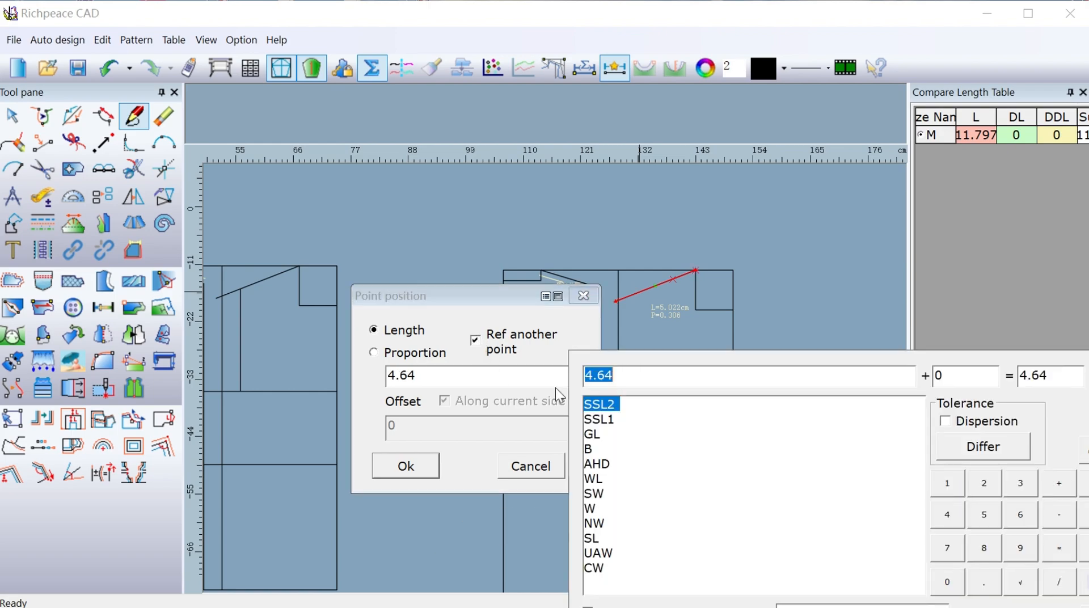
- Set the start point's distance to SSL2+.3 and draw the line vertically down to the bust line in the second draft
double_click(599, 404)
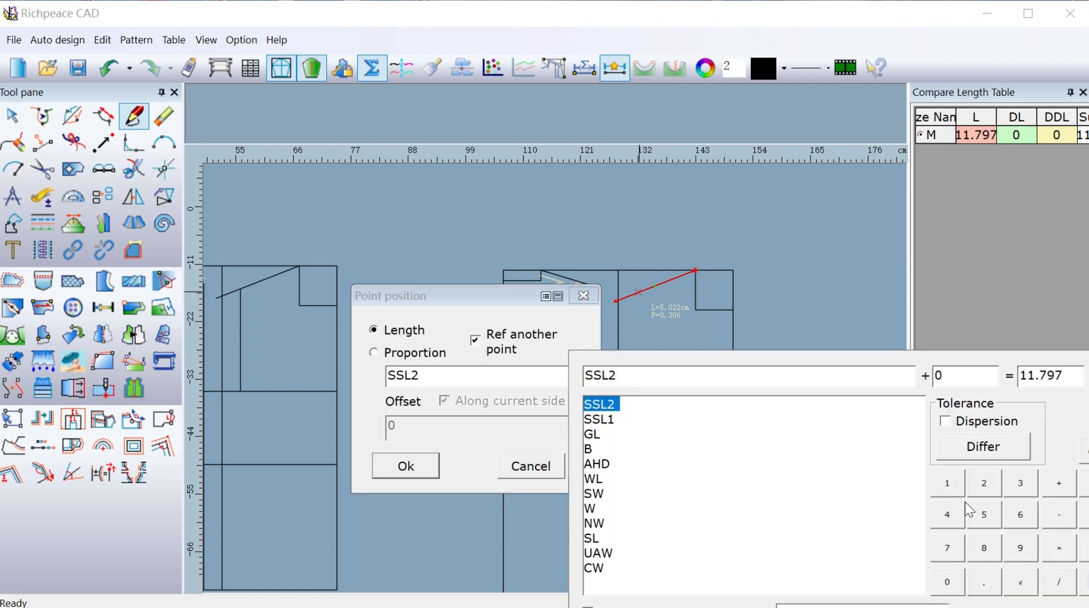
click(1058, 484)
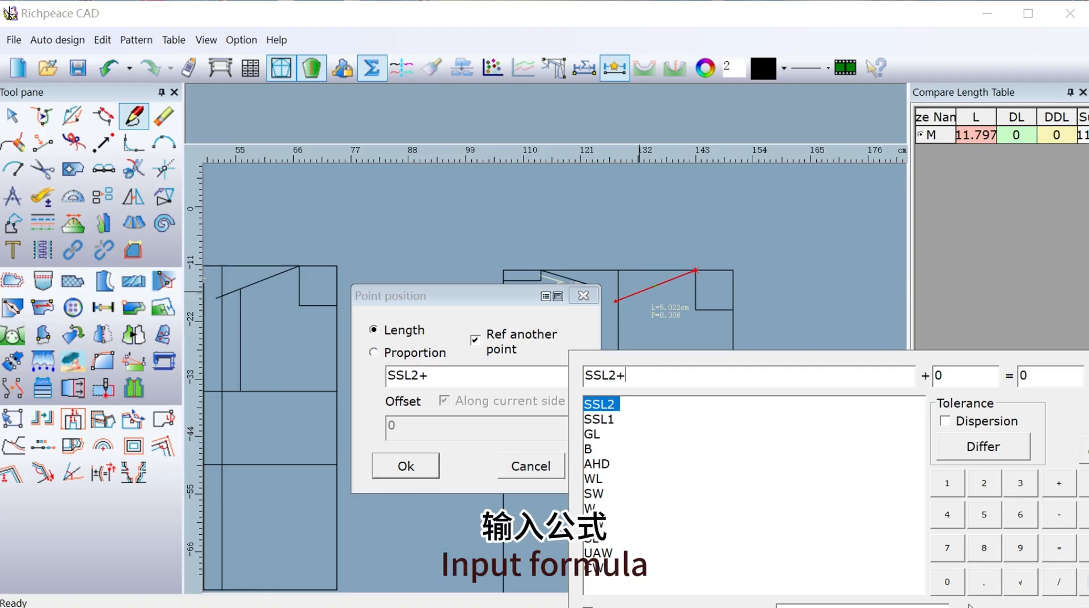
click(983, 582)
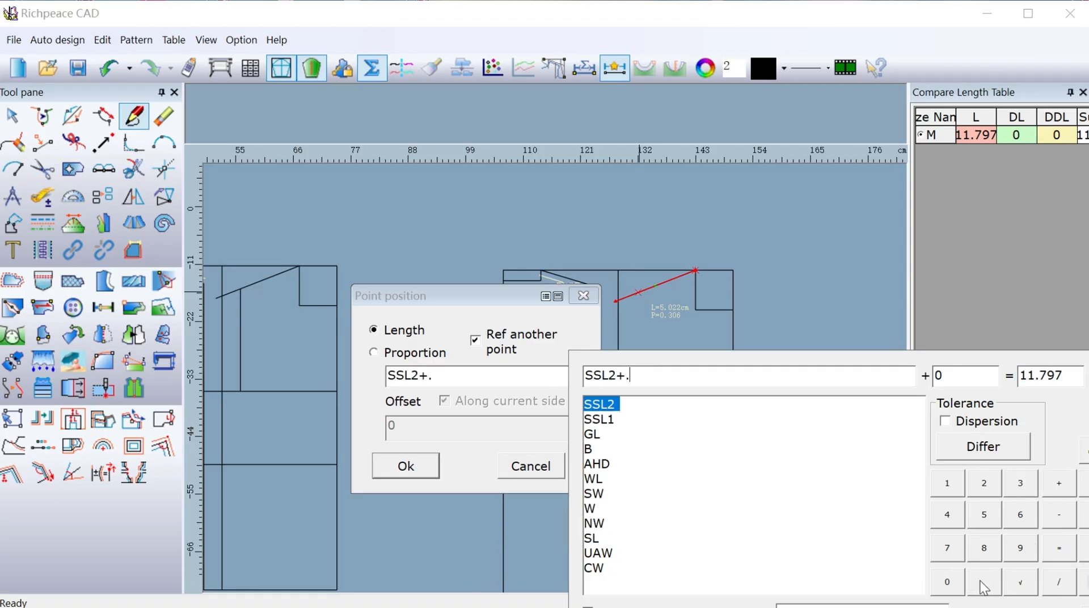
click(1012, 489)
click(379, 466)
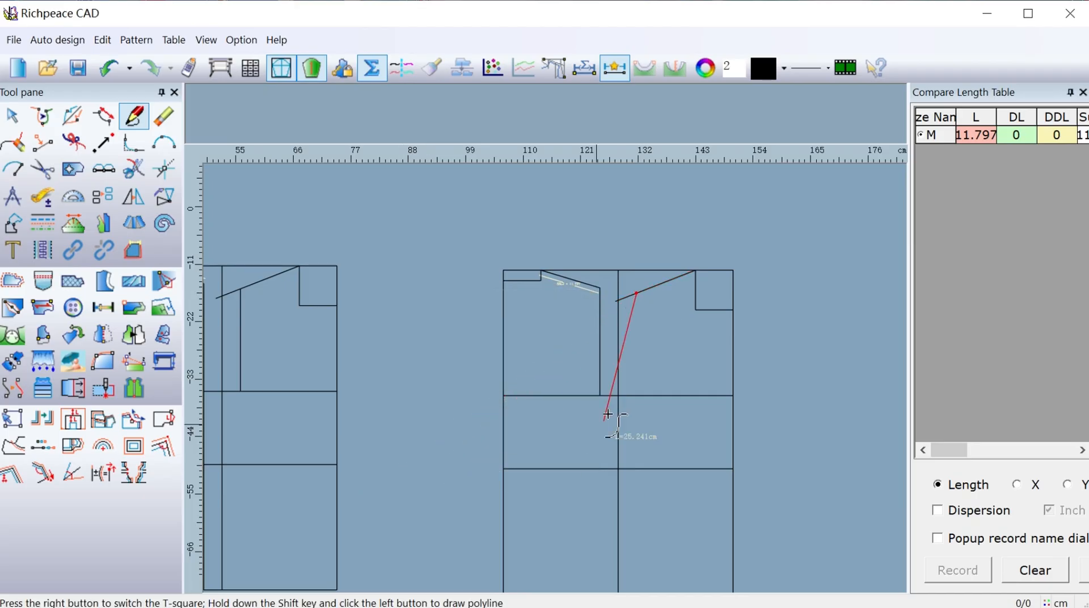
click(637, 395)
- Bring both drafts into view and close the Compare Length Table
scroll(564, 365, down, 1)
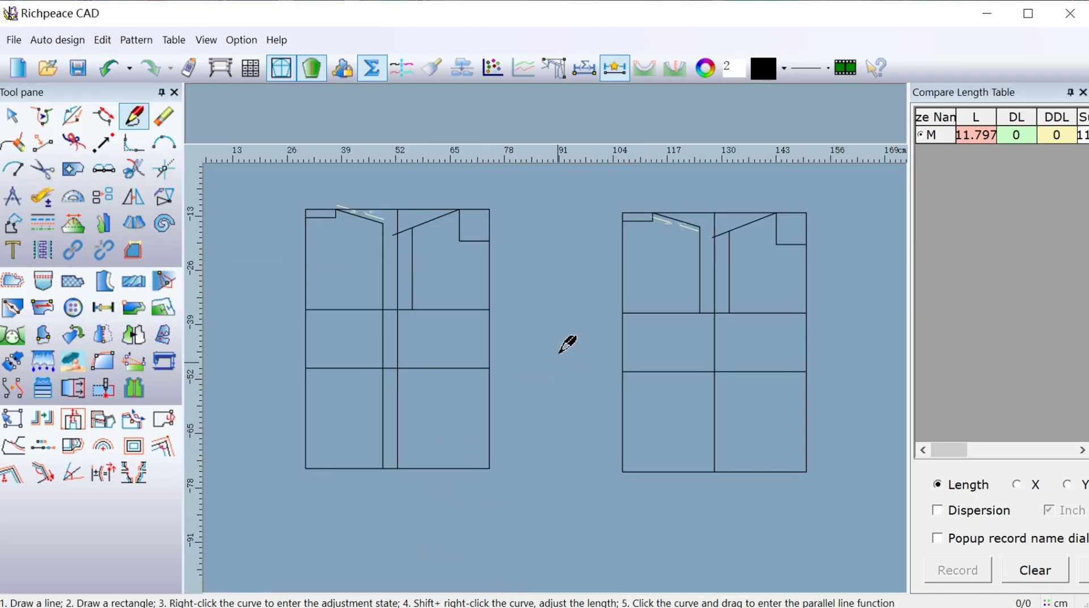
scroll(564, 363, down, 1)
scroll(563, 368, up, 1)
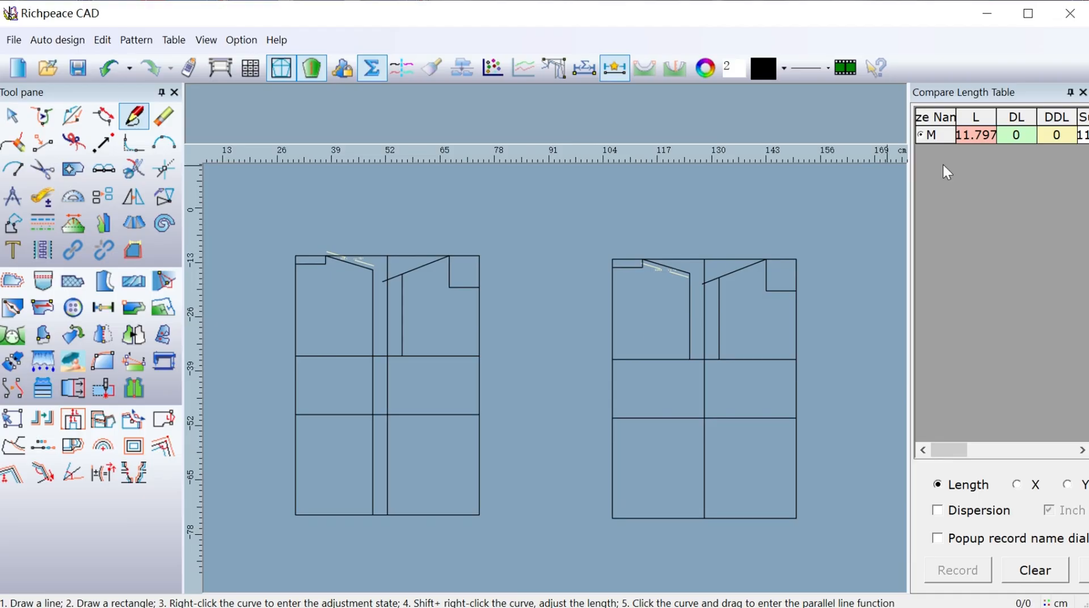
click(1083, 92)
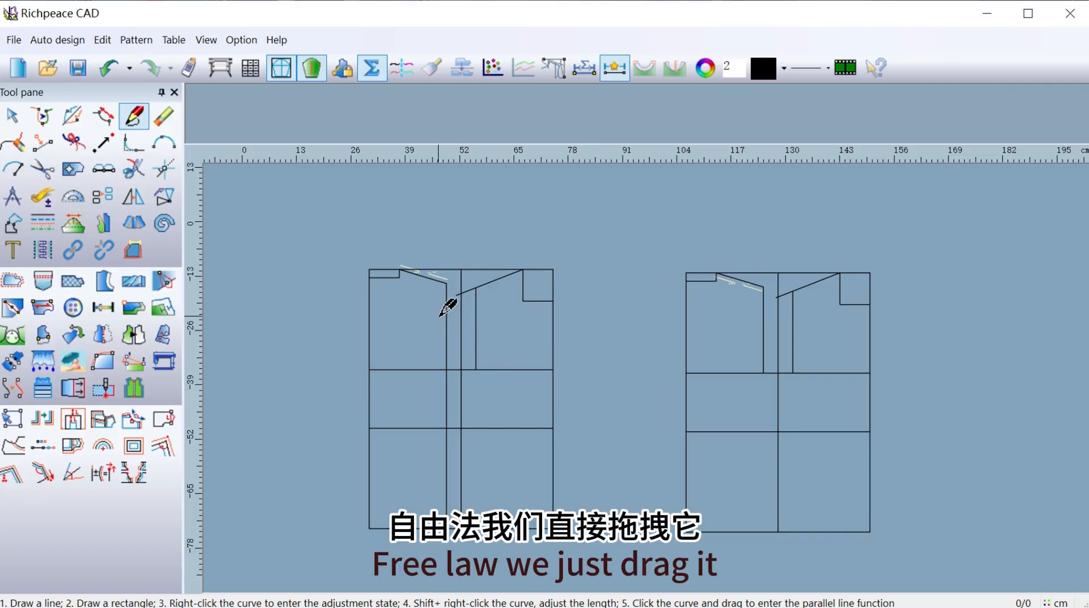
- Create a parallel of the first draft's back shoulder-width line, offset 1.5 cm toward the center back
drag(446, 311, 433, 314)
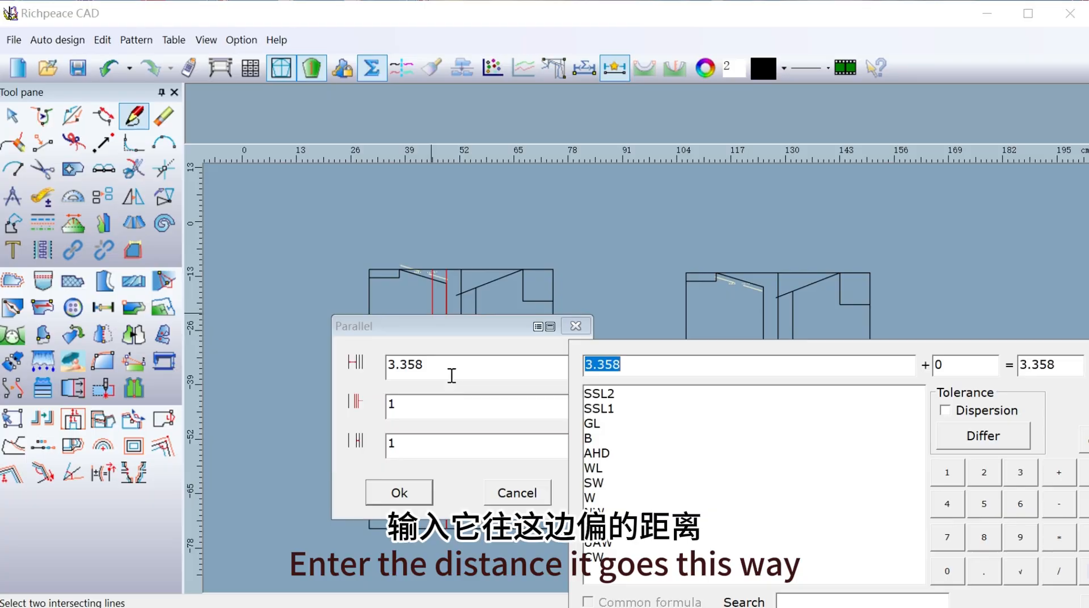
text(1)
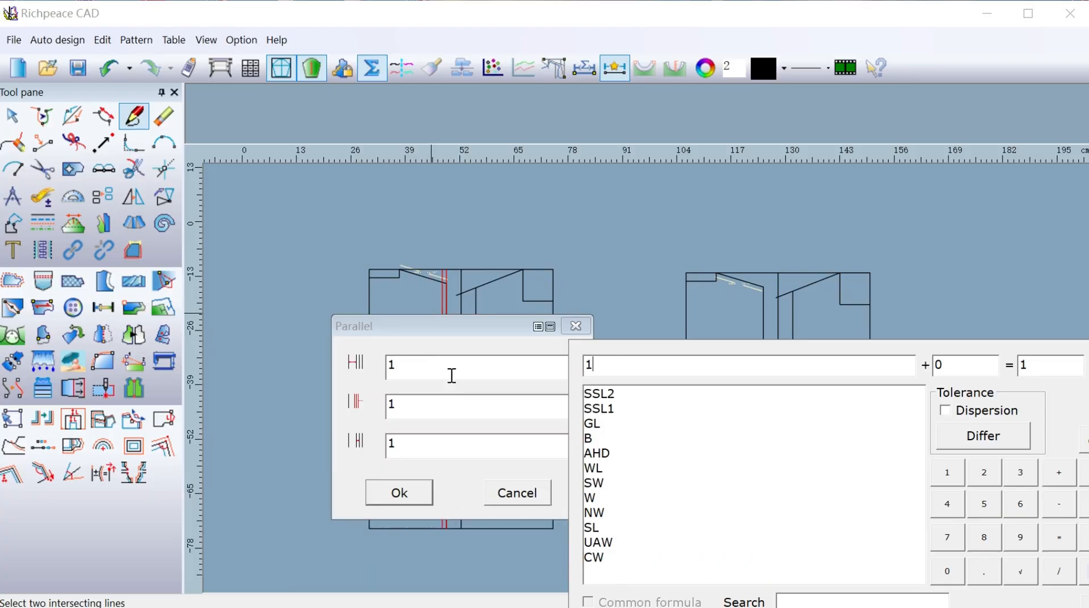
text(.5)
click(399, 492)
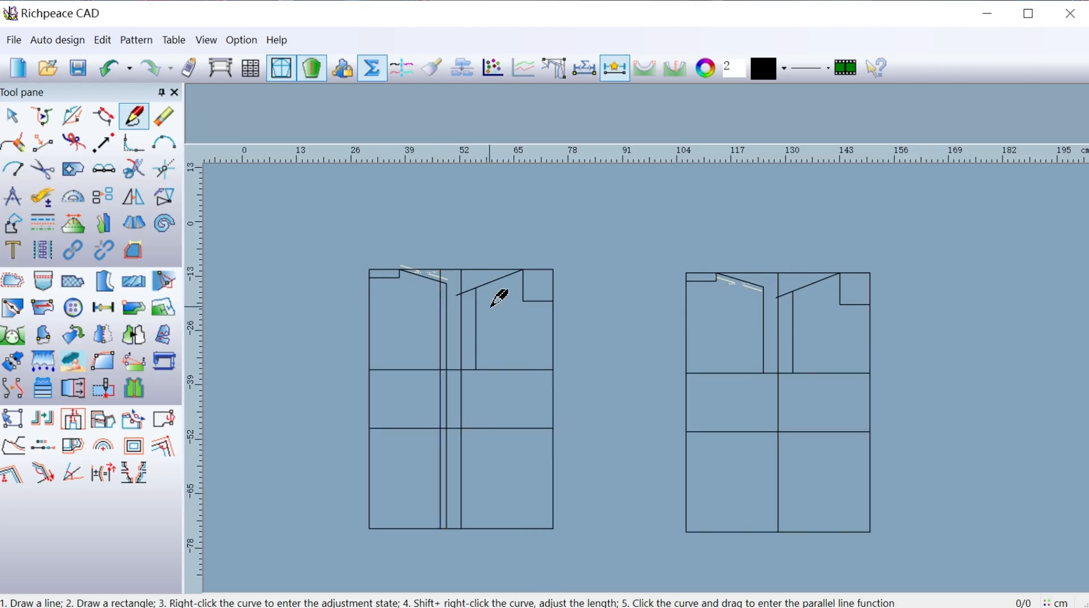
- Create a parallel of the first draft's front vertical shoulder line, offset 2 cm toward the center front
mouse_move(477, 306)
mouse_down()
mouse_move(494, 309)
mouse_move(485, 310)
mouse_up()
text(2)
click(401, 495)
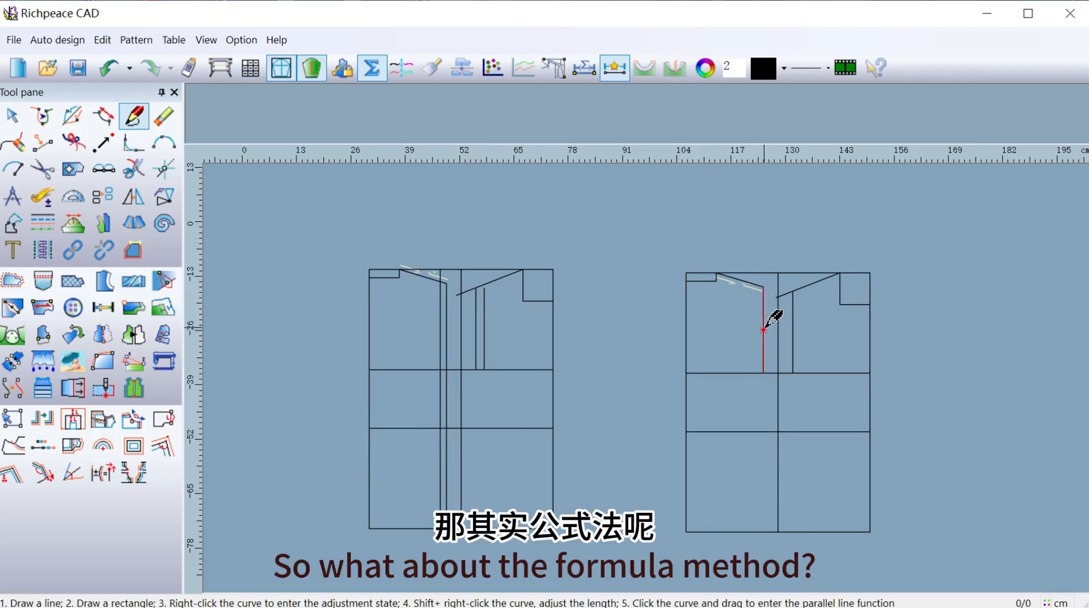
- Create a parallel of the second draft's back shoulder-width line, offset 1.5 cm toward the center back
drag(765, 320, 754, 320)
text(1)
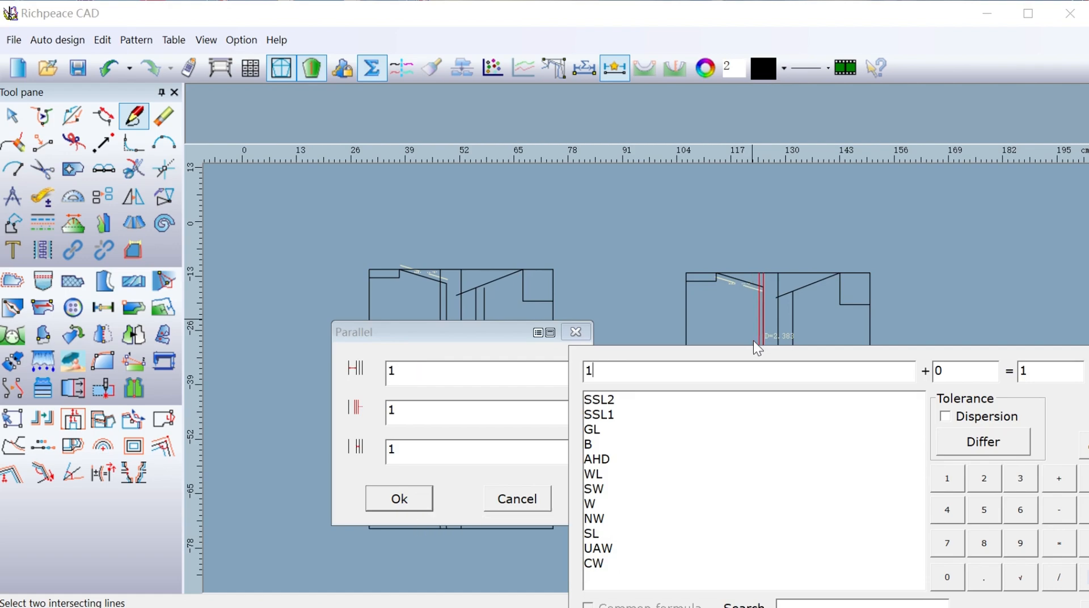
text(.5)
click(376, 494)
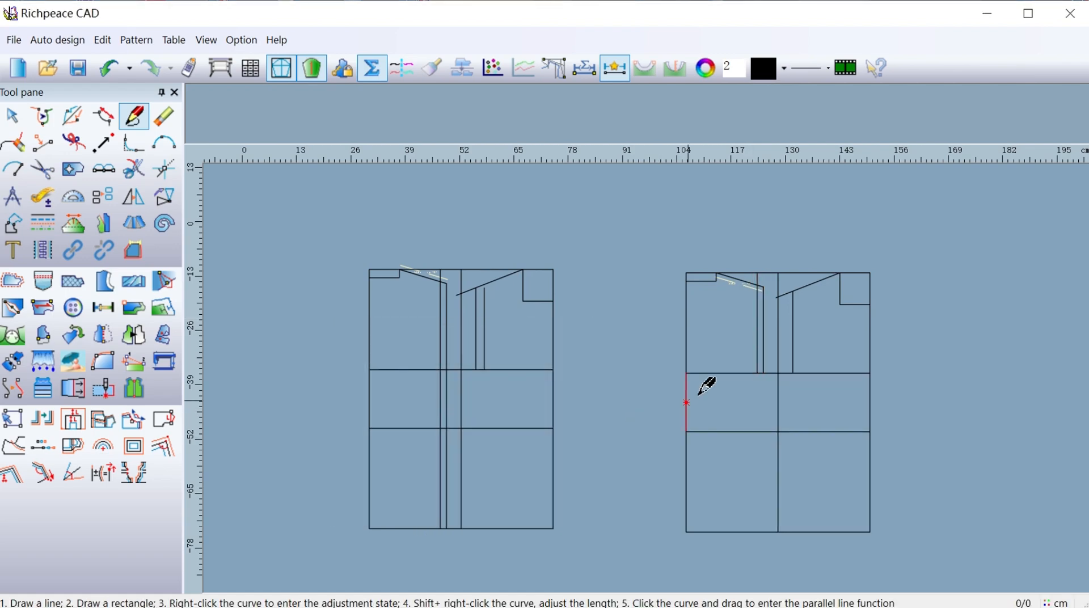
- Create a parallel of the second draft's front vertical shoulder line, offset toward the center front
click(799, 318)
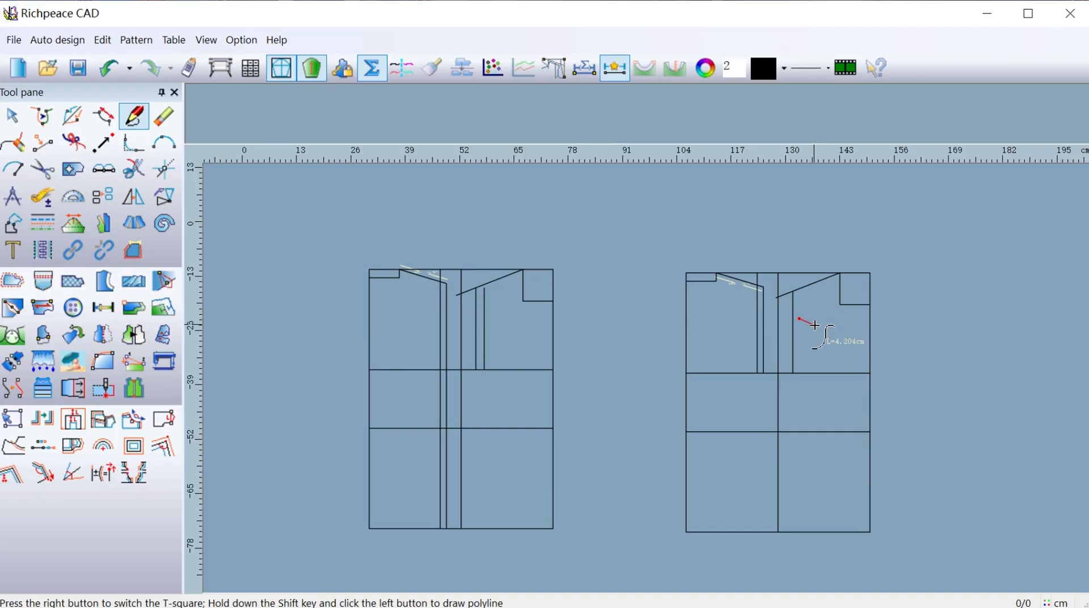
key(Escape)
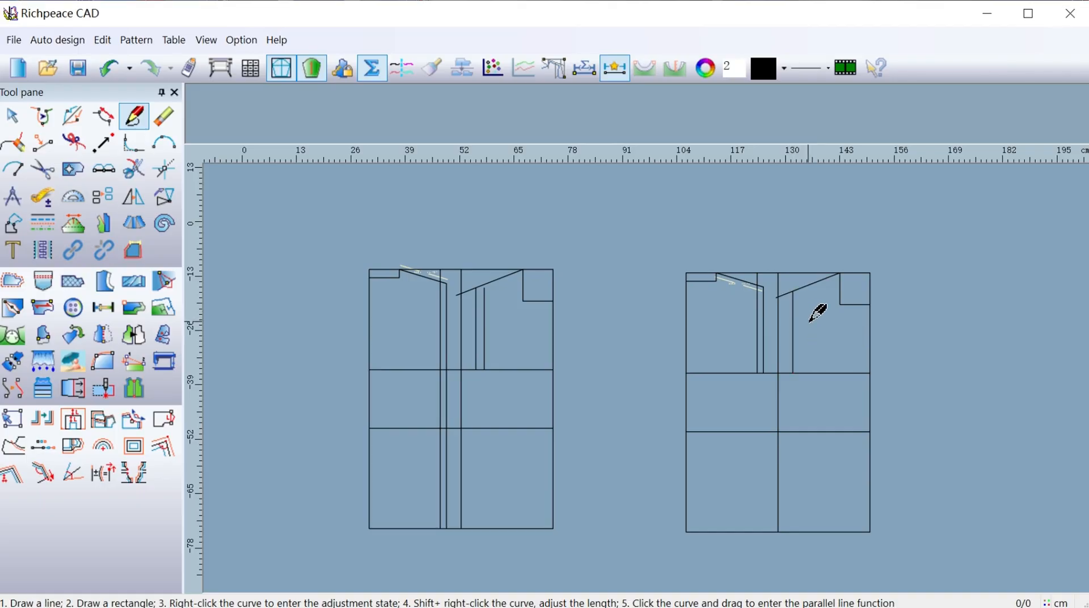
drag(793, 321, 822, 323)
click(805, 324)
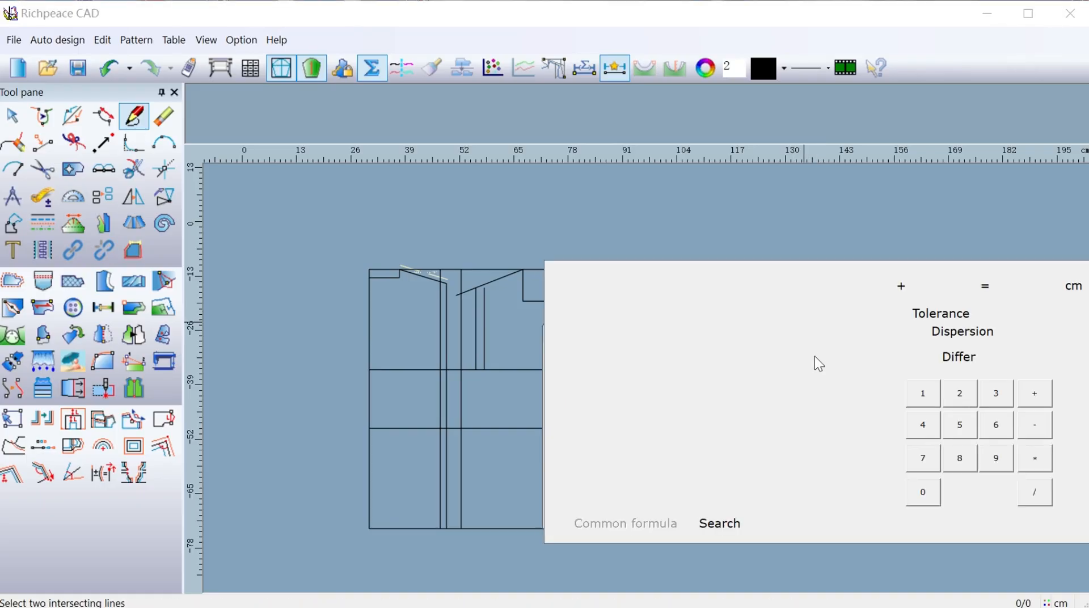
click(406, 503)
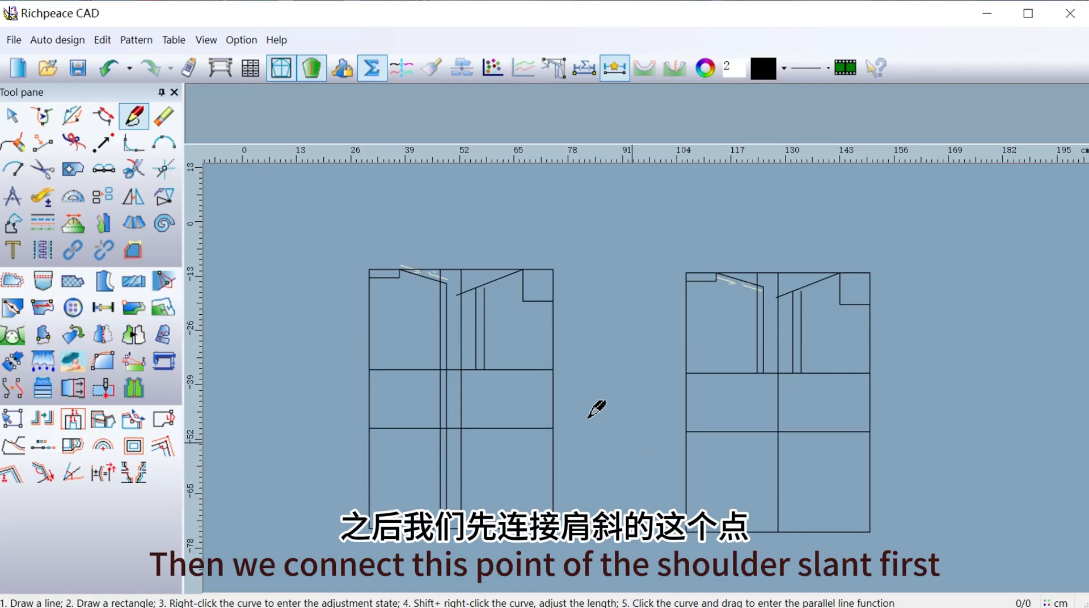
- Draw a straight line from the first draft's back shoulder point to the intersection of the armhole-depth line and side line
click(448, 283)
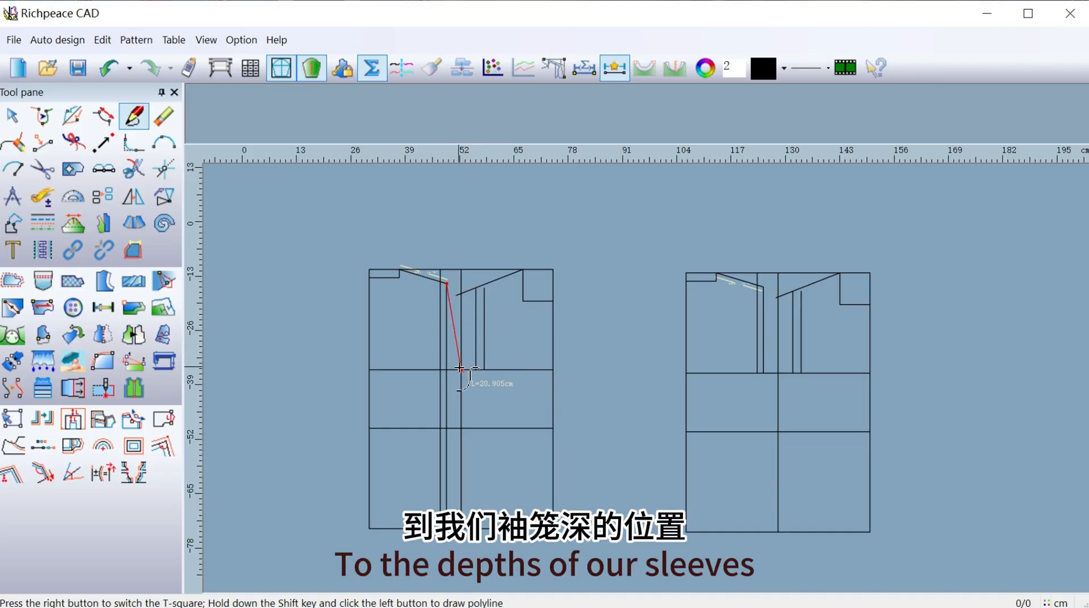
click(460, 368)
right_click(460, 369)
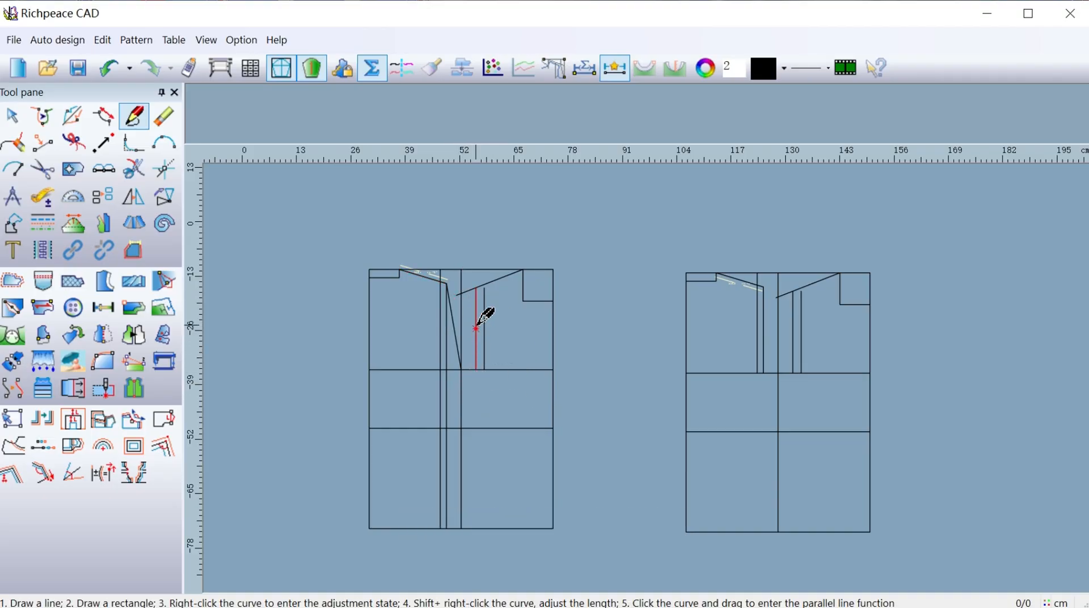
- Trim the first draft's front shoulder slant where it meets the outer front vertical shoulder line
scroll(478, 324, up, 2)
scroll(665, 341, up, 2)
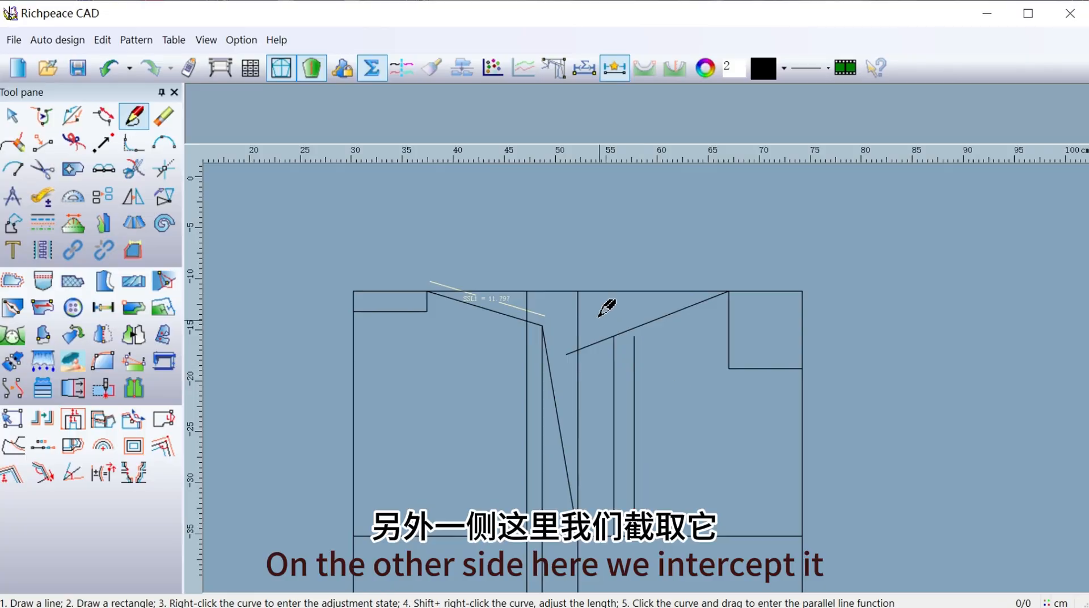
drag(597, 316, 614, 357)
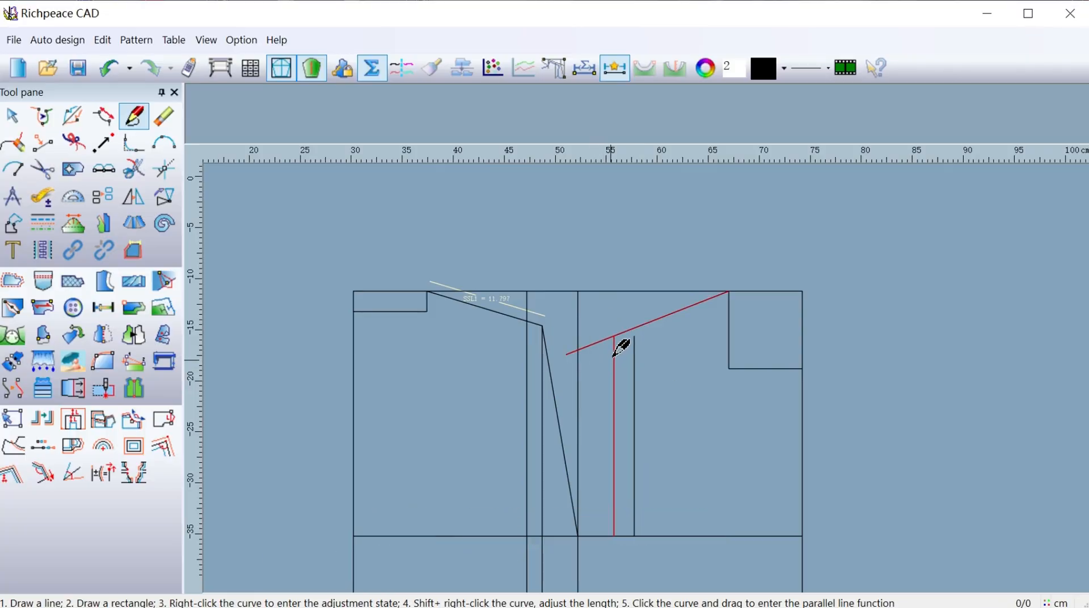
right_click(617, 362)
click(637, 316)
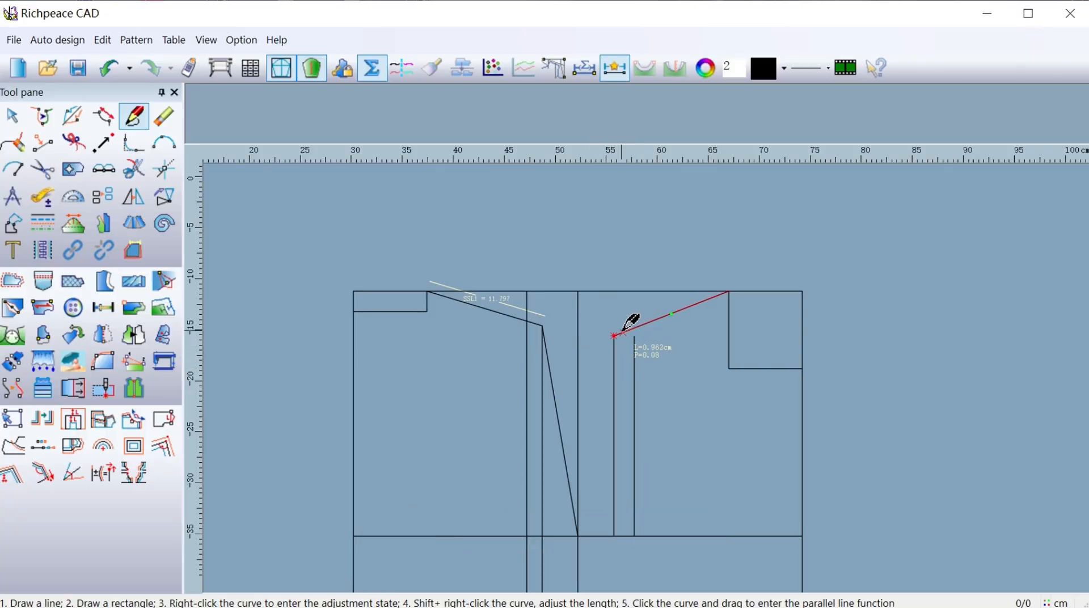
- Draw a straight line from the first draft's trimmed front shoulder point to the underarm point on the side line
click(614, 336)
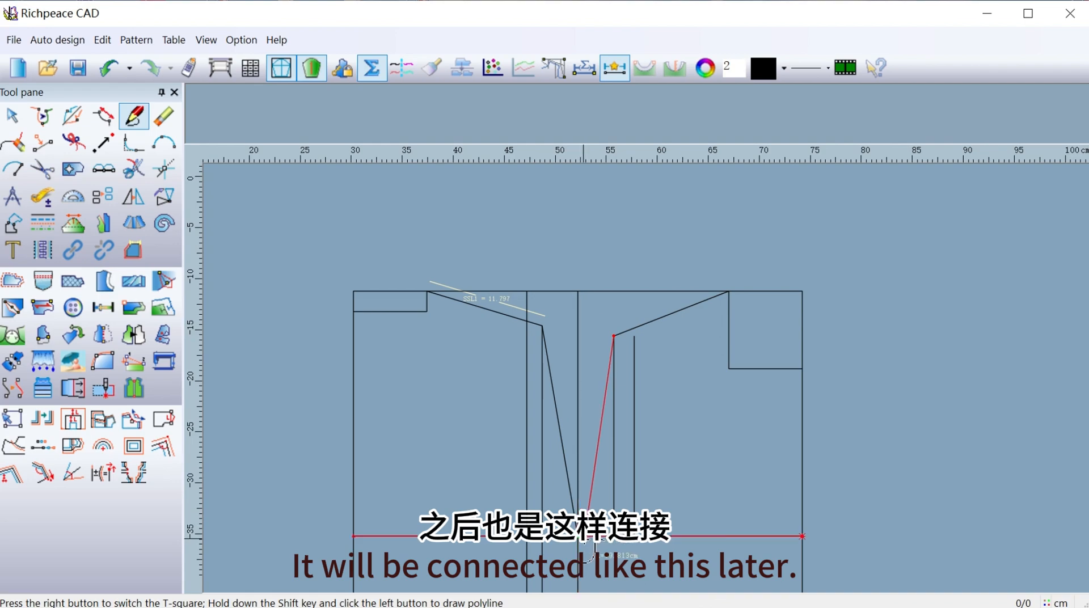
click(578, 536)
right_click(601, 559)
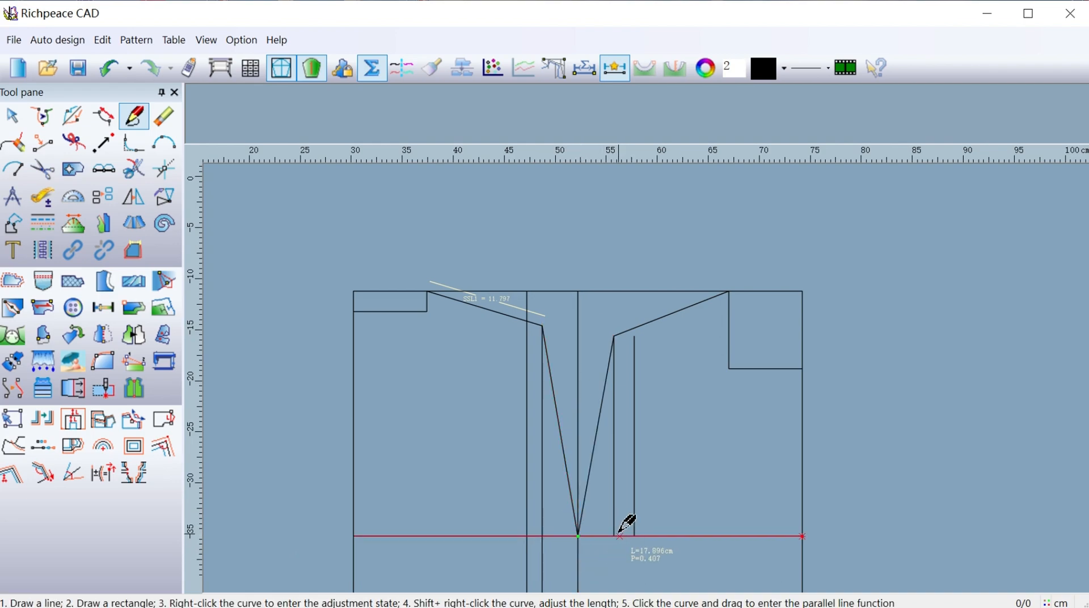
- Use the Modify tool to bend the first draft's back armhole line into a curve near the back width line, rounded into the underarm point
click(12, 116)
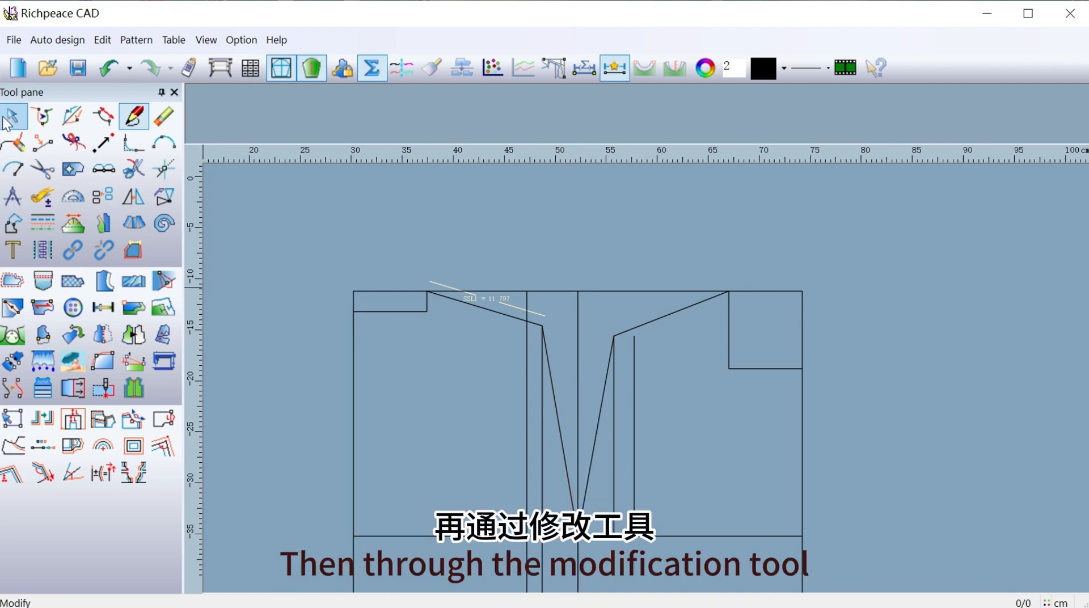
click(557, 429)
click(557, 429)
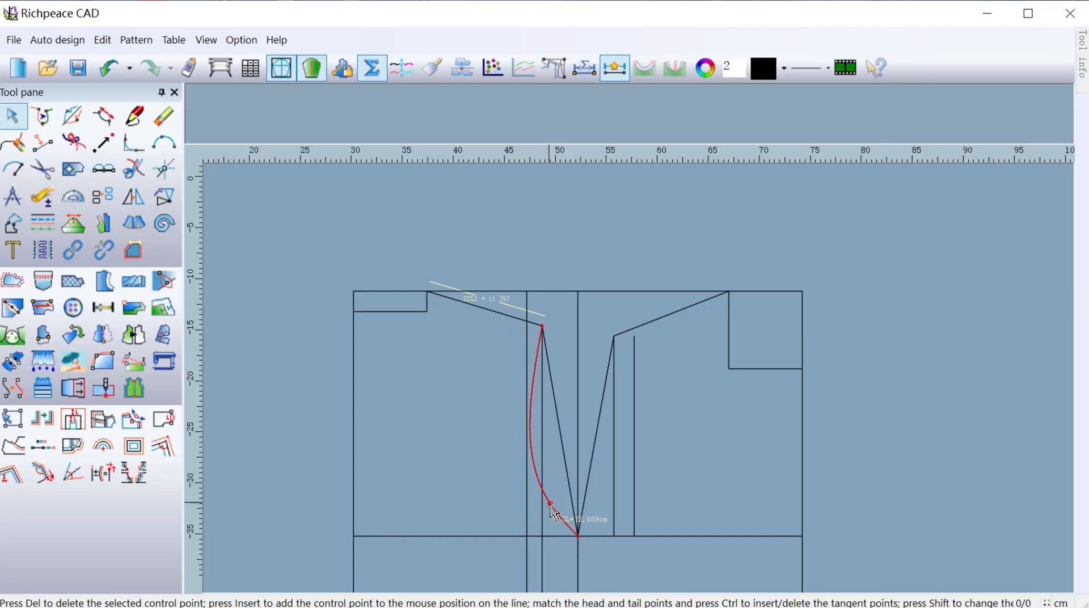
click(548, 504)
click(564, 521)
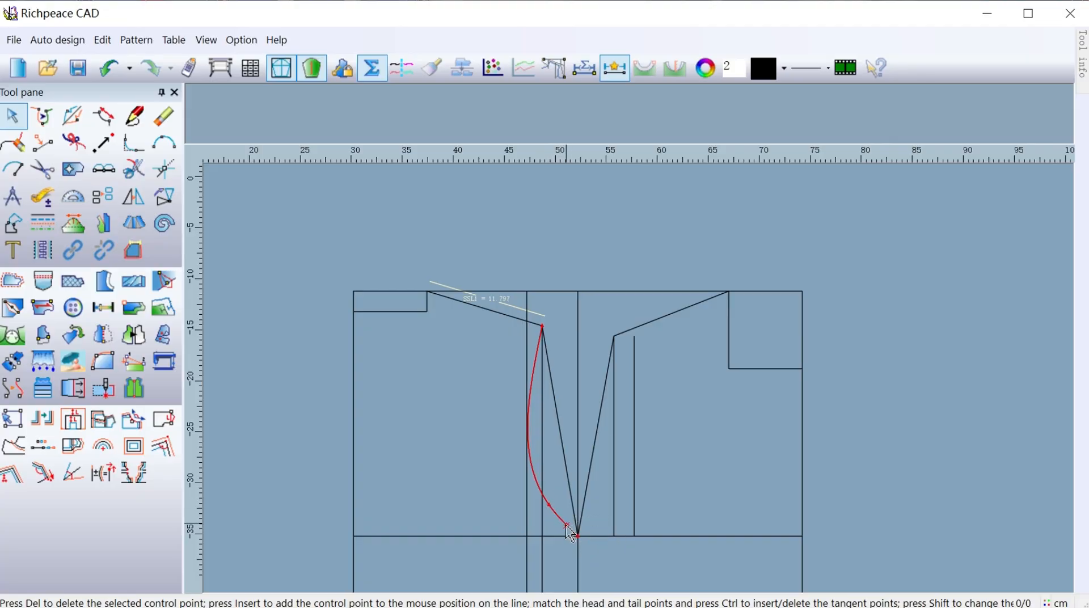
click(557, 528)
click(549, 505)
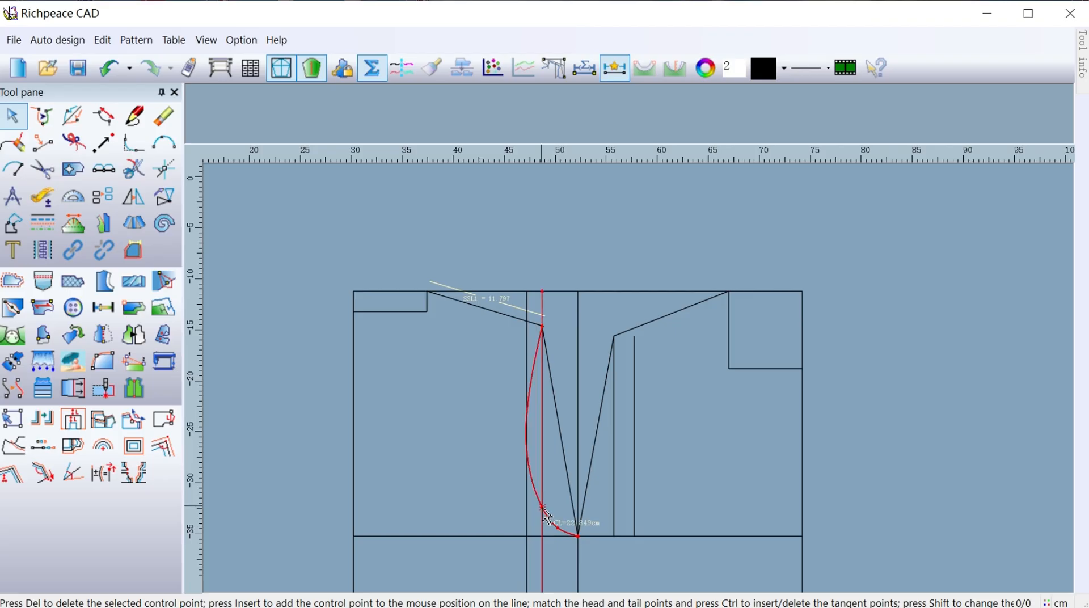
click(542, 506)
click(557, 528)
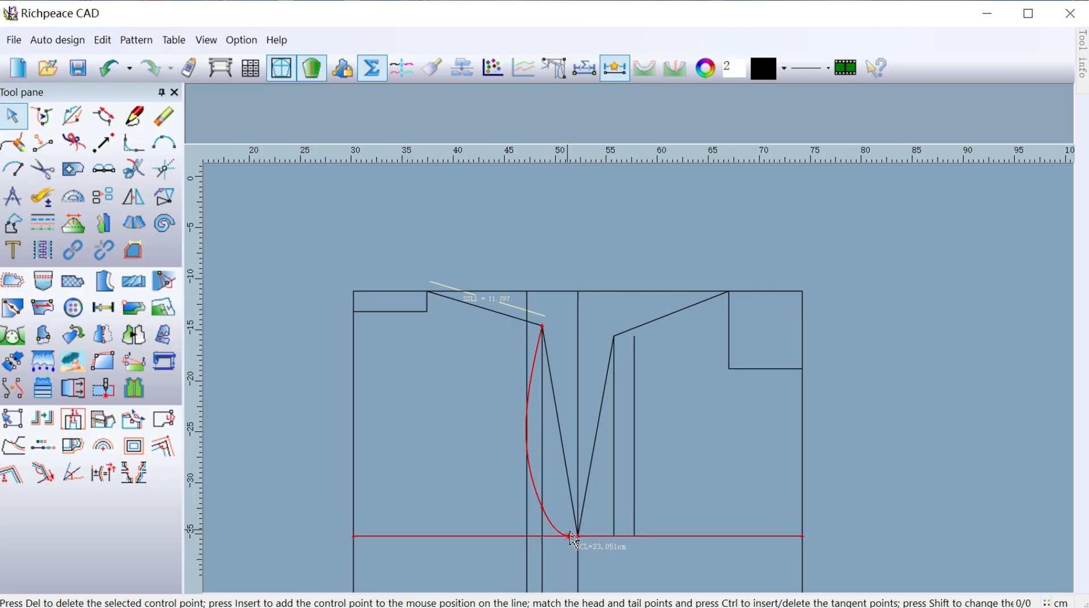
scroll(576, 538, up, 3)
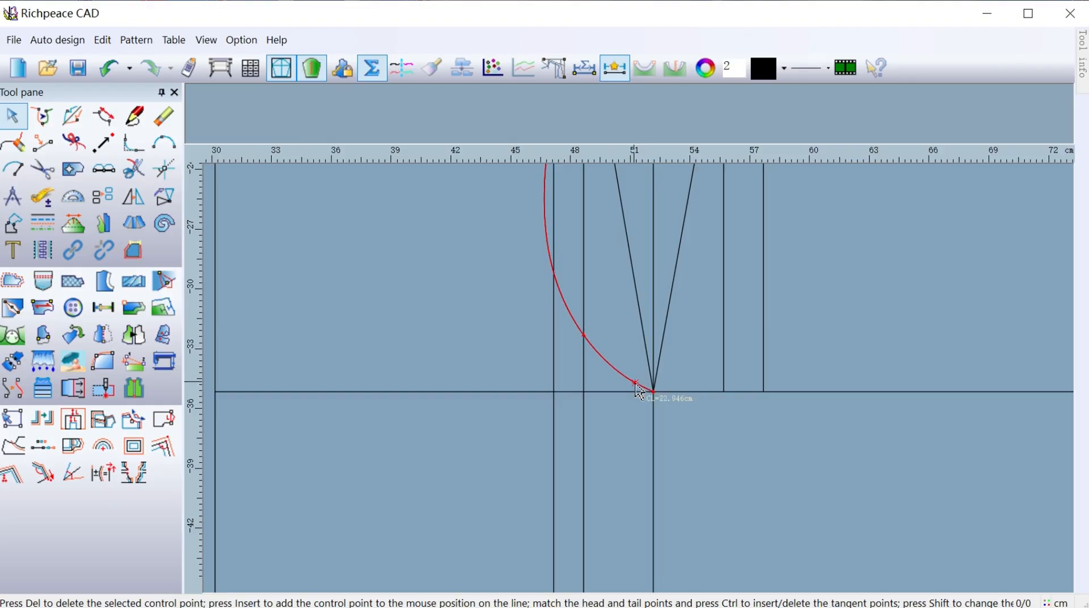
click(640, 392)
scroll(640, 381, down, 2)
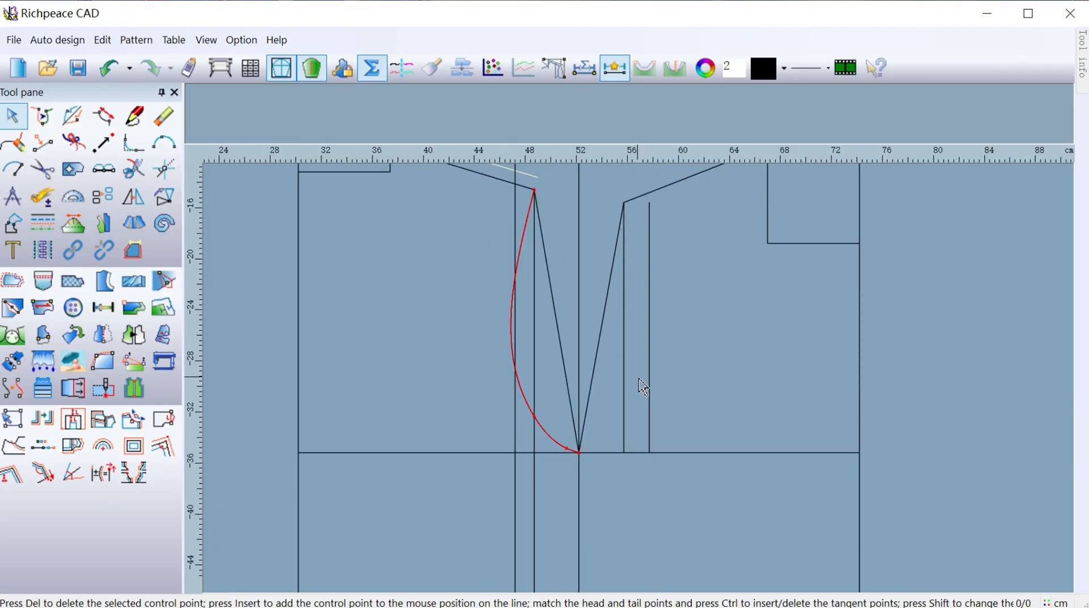
right_click(607, 339)
- Bend the first draft's front armhole line into a curve touching the front width line and rounded into the underarm point
click(606, 338)
click(607, 341)
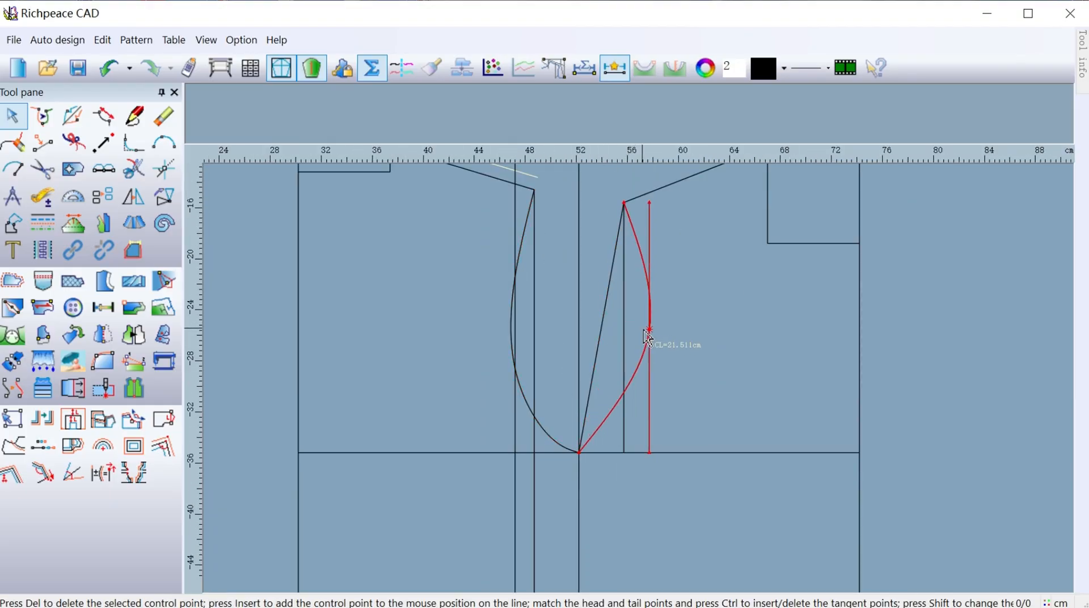
click(650, 329)
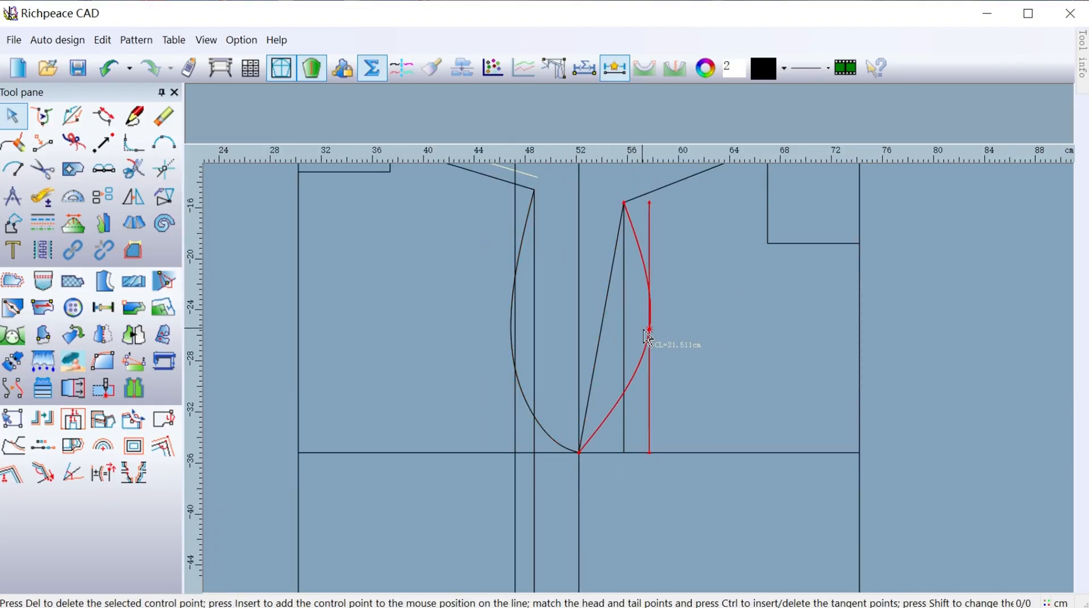
click(605, 431)
scroll(603, 451, up, 4)
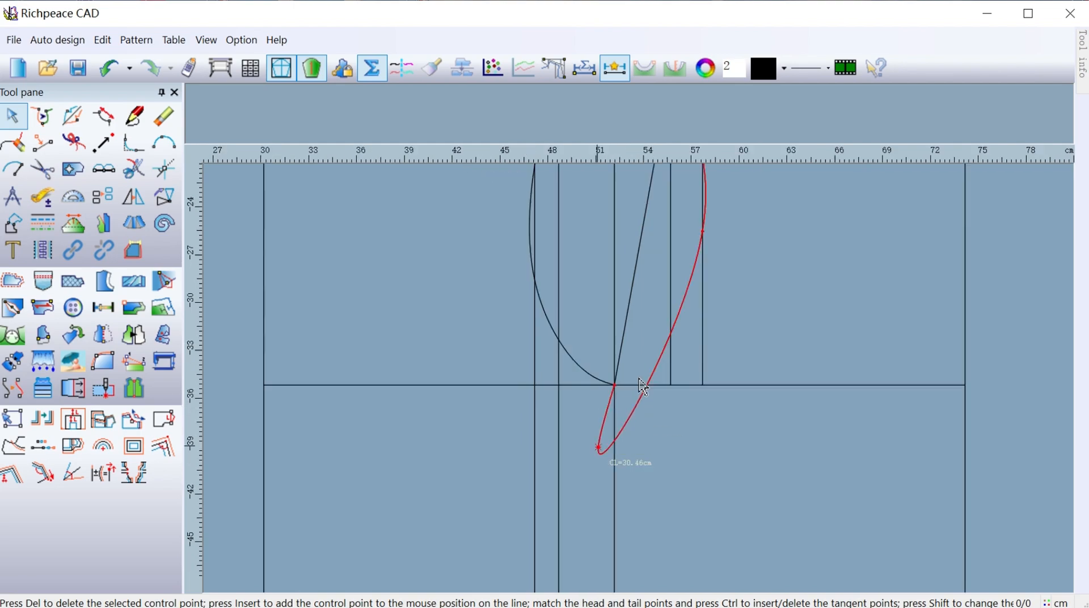
click(644, 385)
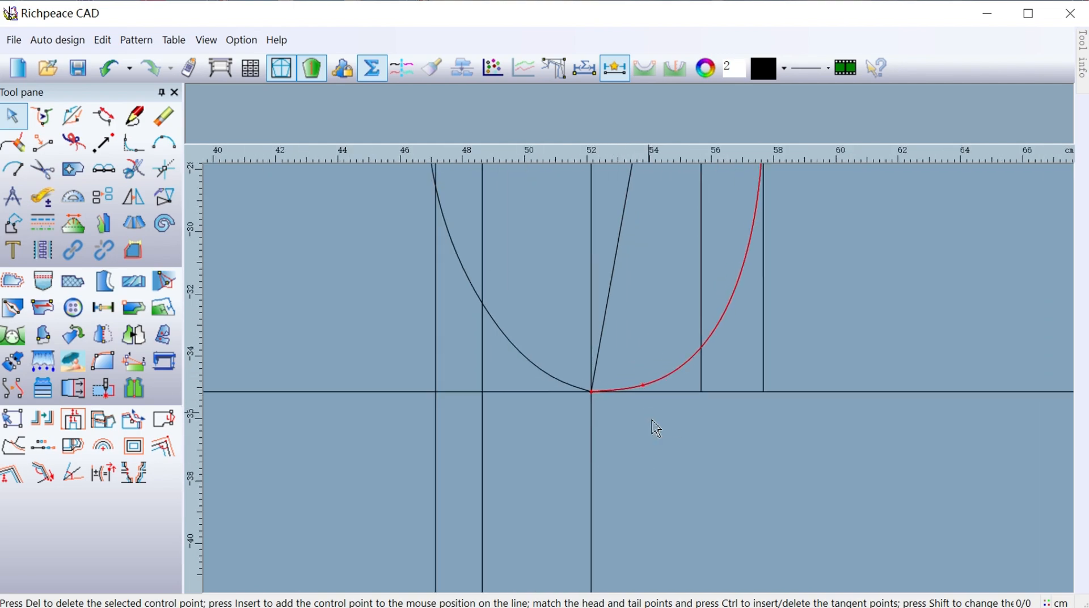
right_click(650, 420)
- Refine the lower end of the first draft's back armhole curve so it meets the armhole-depth line smoothly at the underarm point
click(573, 386)
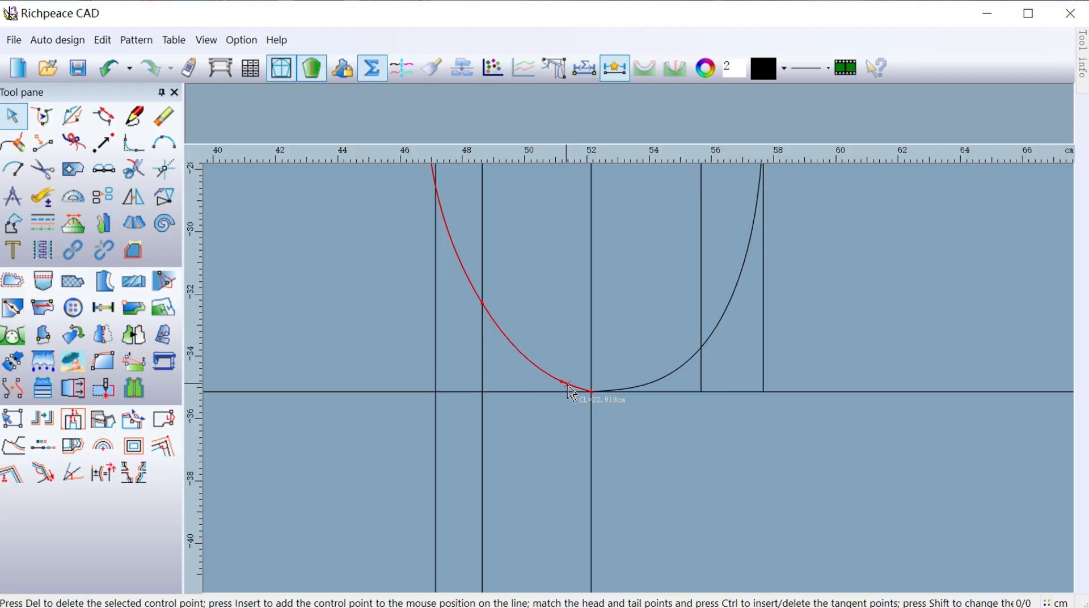
click(565, 383)
scroll(586, 395, up, 7)
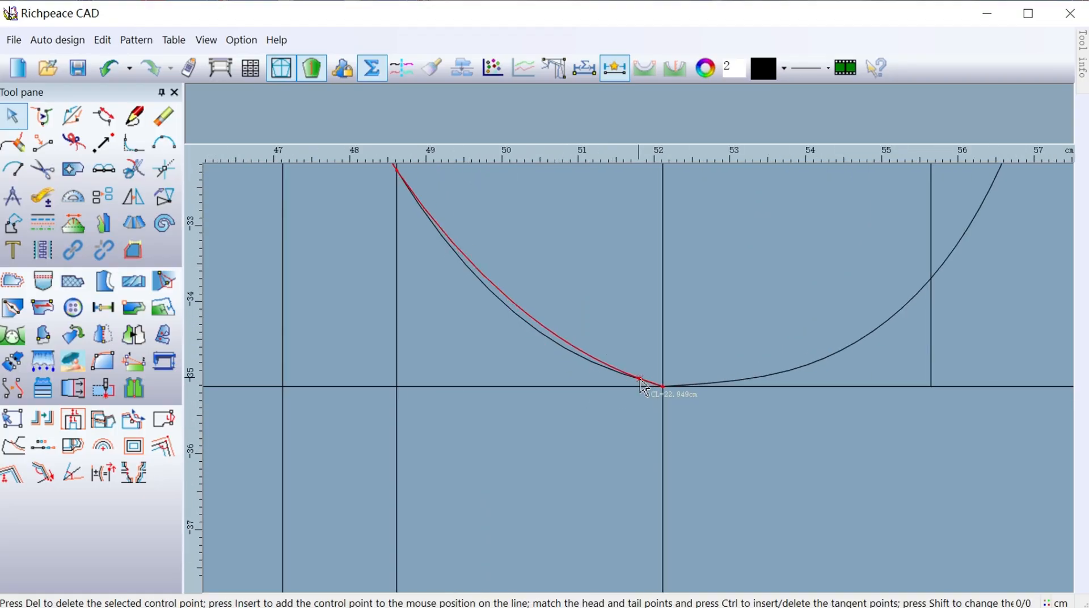
click(642, 389)
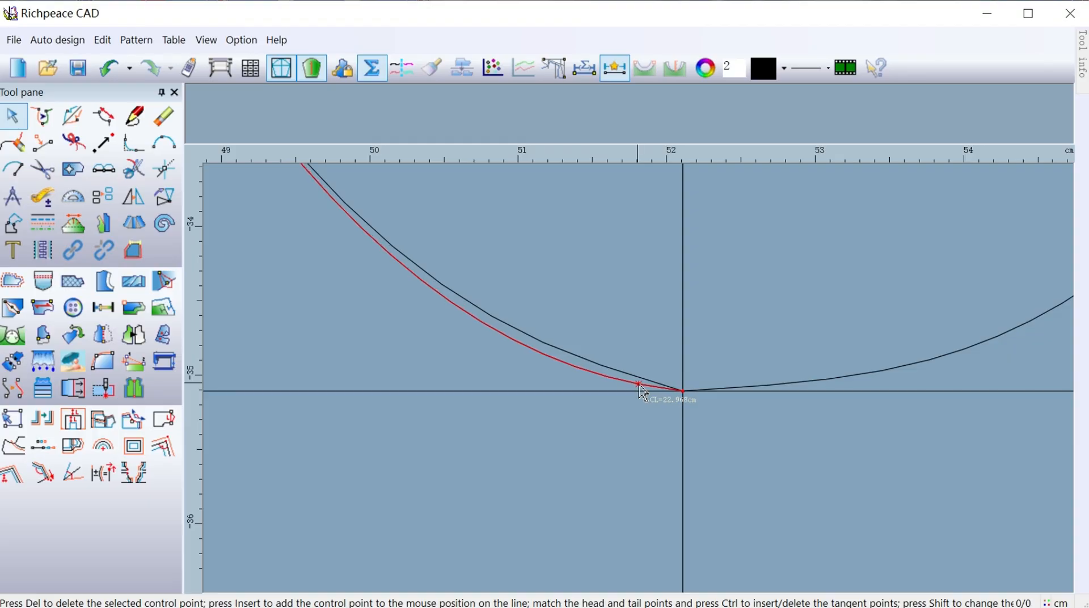
click(632, 384)
right_click(759, 452)
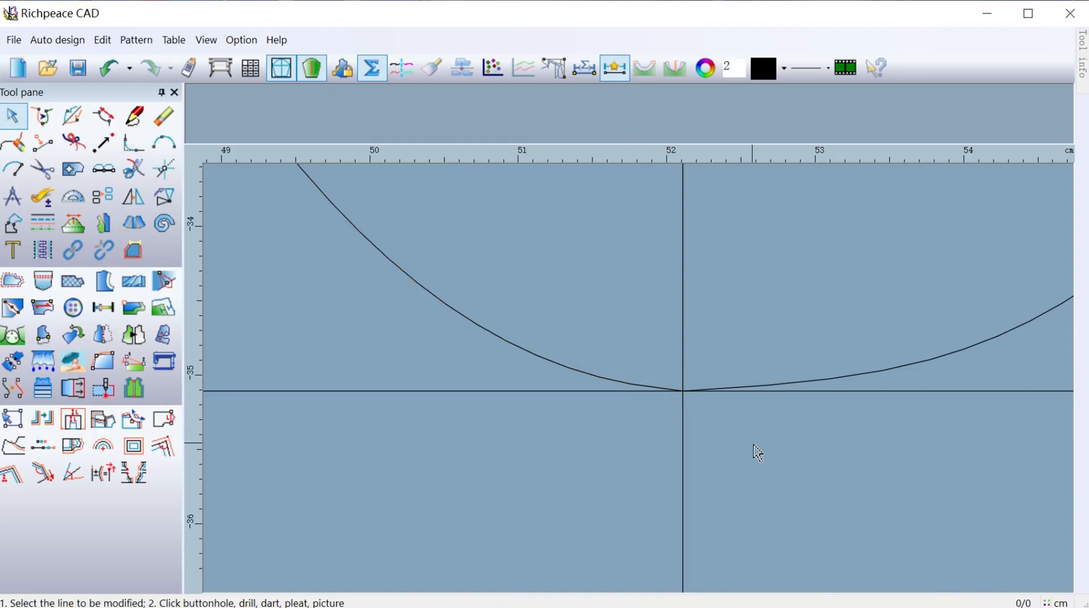
- Adjust the lower end of the first draft's front armhole curve to run flatter along the armhole-depth line at the underarm point
click(801, 386)
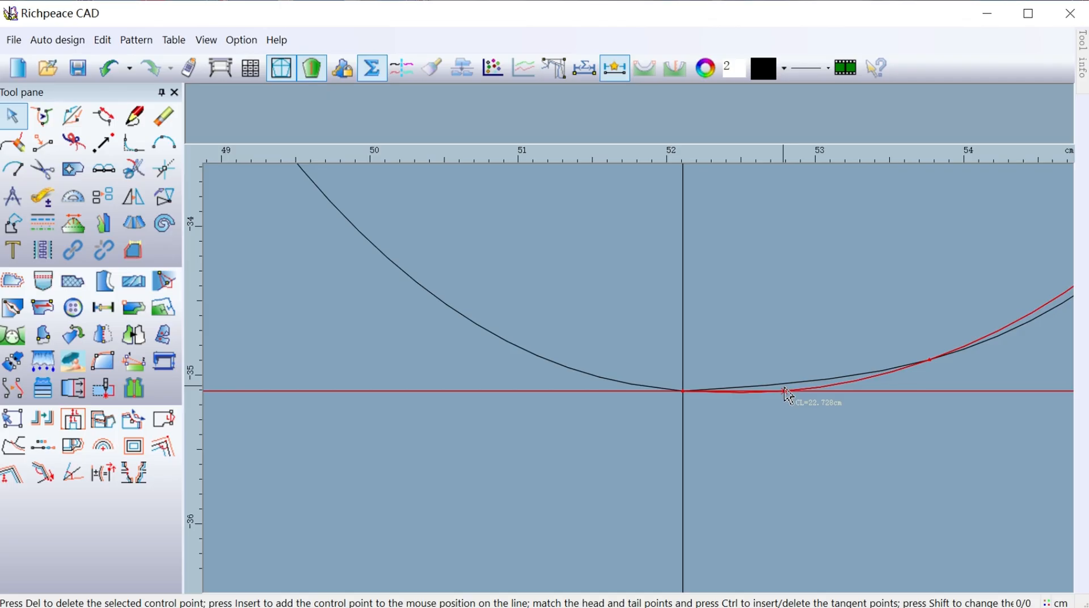
scroll(788, 395, up, 2)
right_click(655, 411)
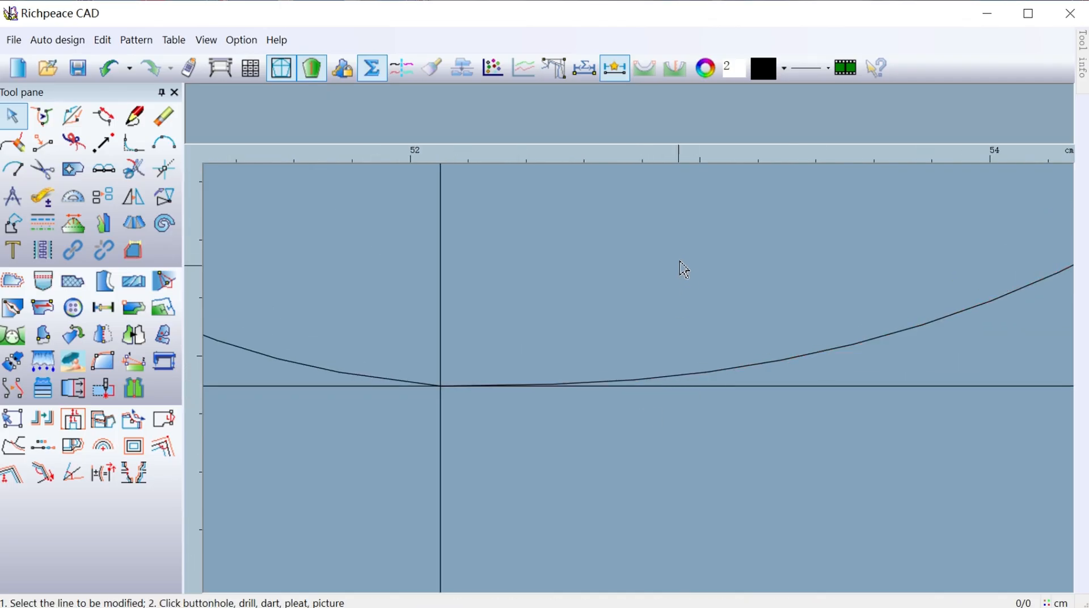
- Trim the second draft's front shoulder slant where it meets the outer front vertical shoulder line
scroll(643, 386, down, 1)
middle_click(636, 381)
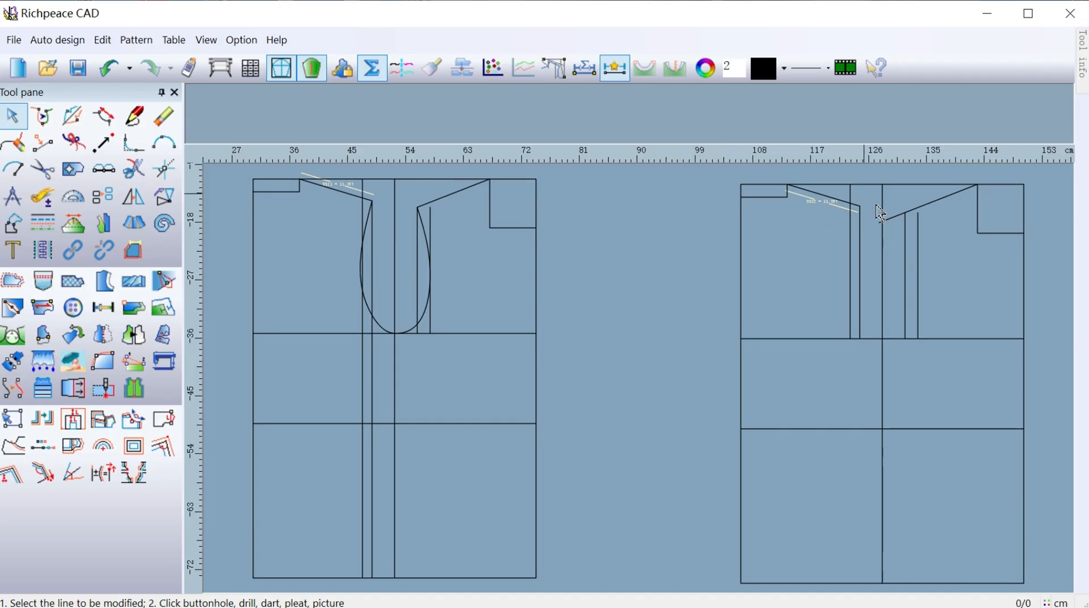
scroll(644, 387, down, 1)
scroll(643, 404, up, 1)
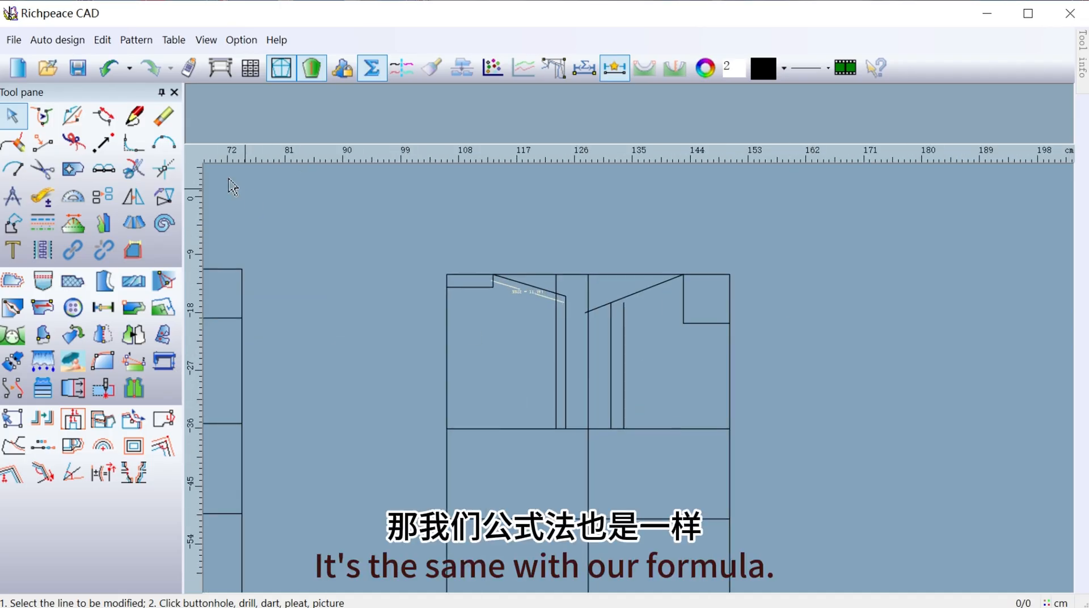
click(136, 120)
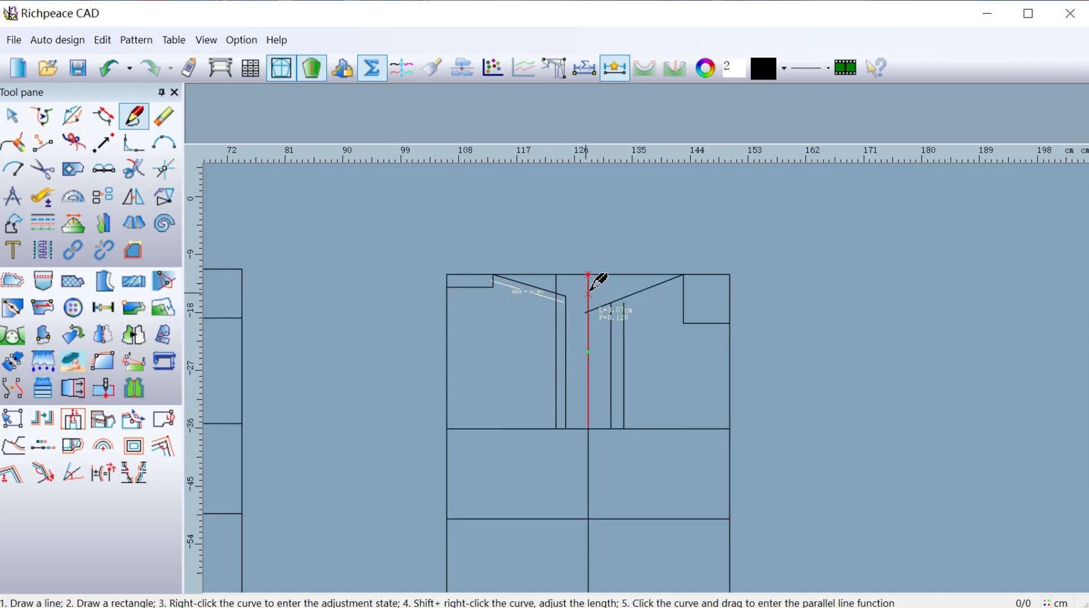
drag(602, 309, 626, 322)
right_click(629, 333)
- Draw straight lines from the second draft's back and front shoulder points to the underarm point on the side line
click(568, 297)
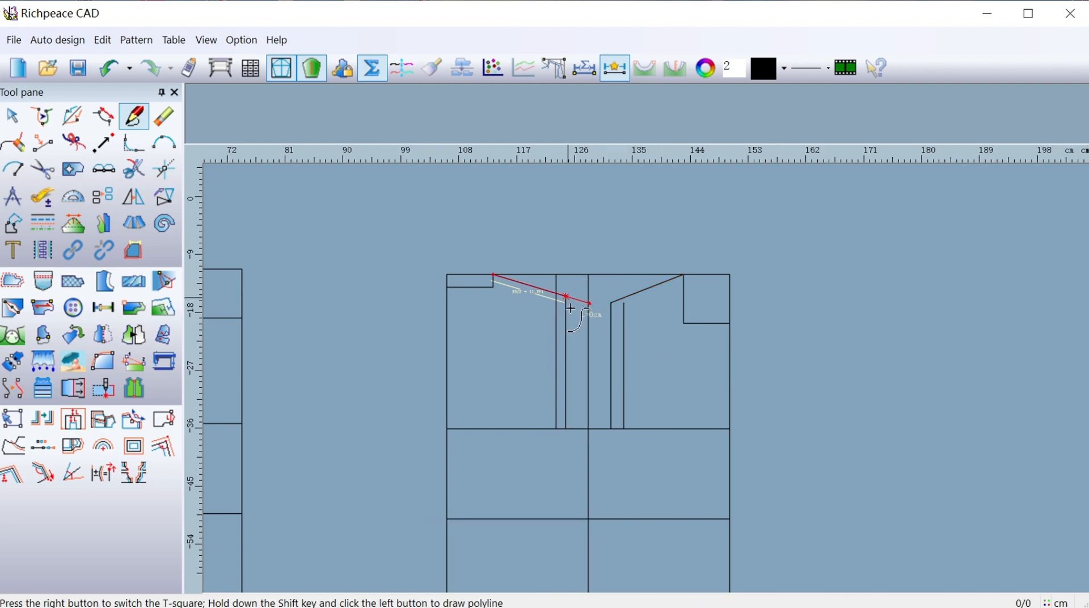
click(589, 430)
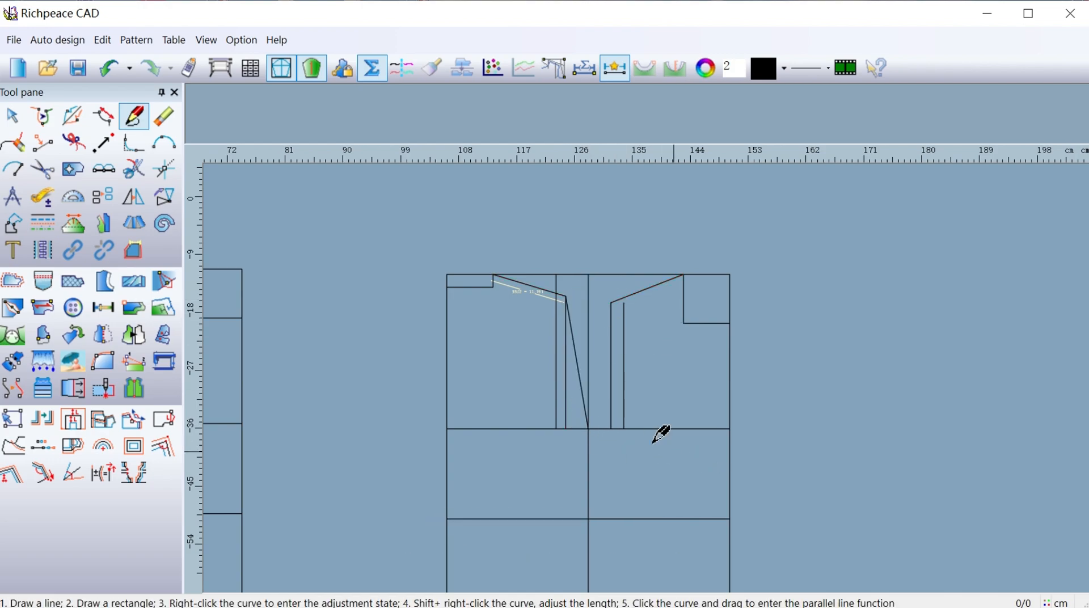
click(611, 303)
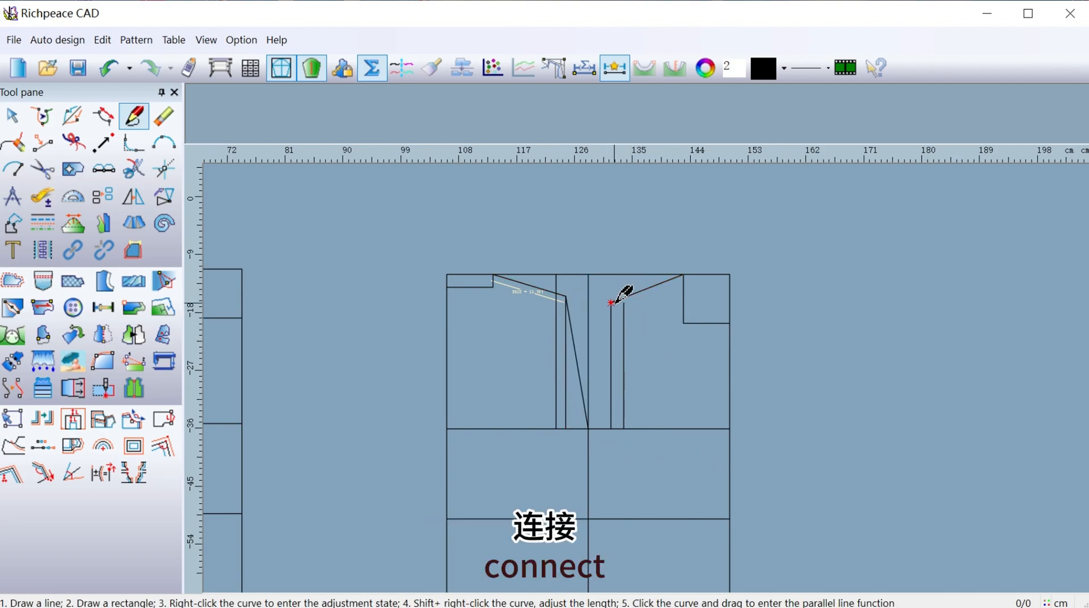
click(589, 429)
right_click(590, 429)
- Bend the second draft's straight back armhole line into a curve that reaches the inner back vertical width line
scroll(594, 419, up, 4)
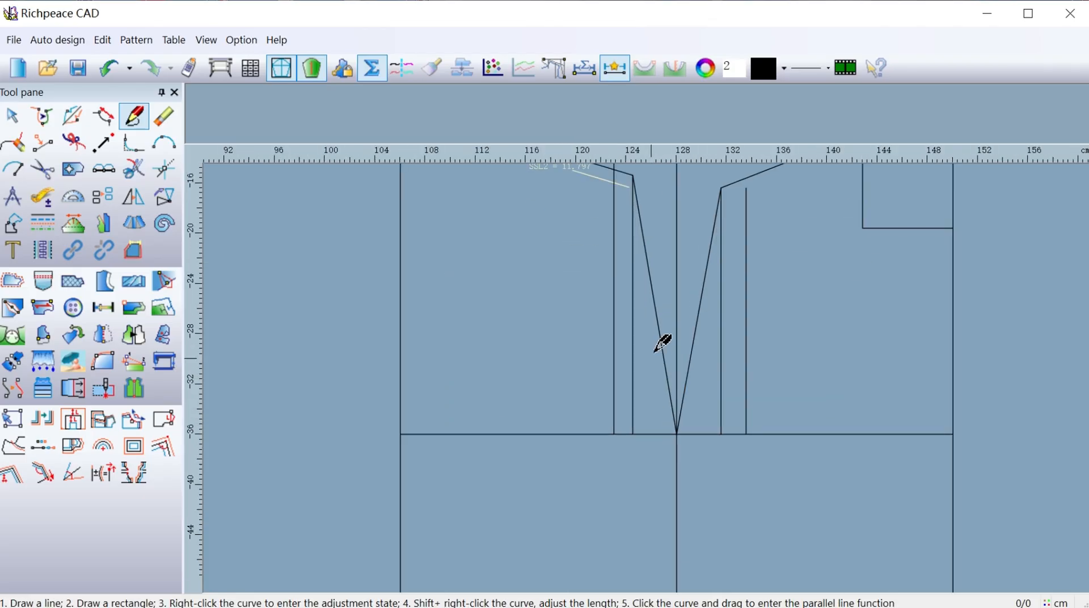
click(13, 116)
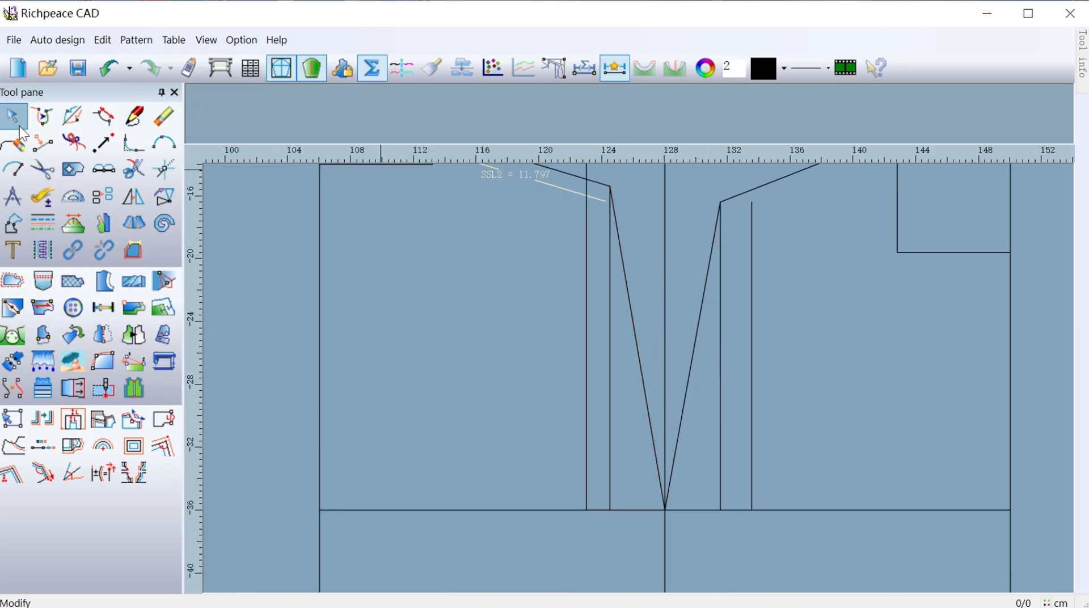
click(635, 333)
click(636, 336)
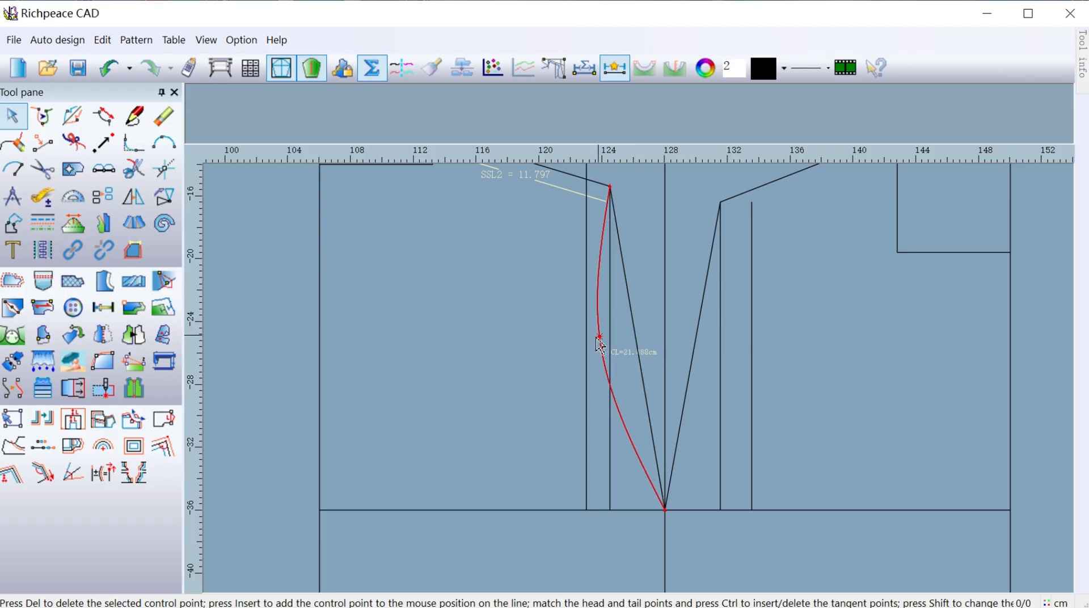
click(587, 341)
- Flatten the lower end of the second draft's back armhole curve so it meets the armhole-depth line smoothly at the underarm point
click(637, 476)
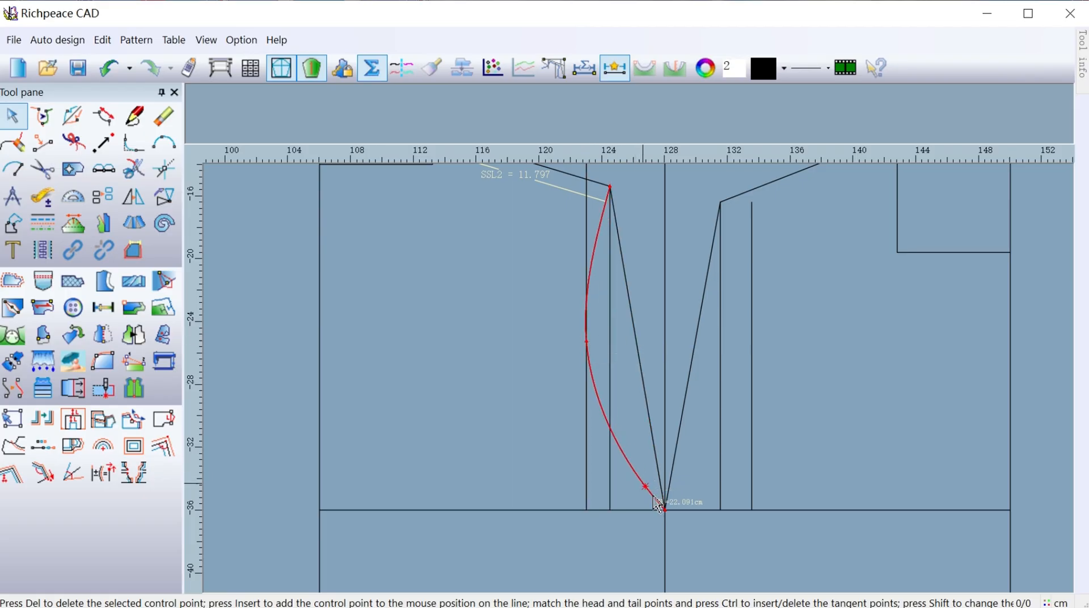
click(657, 512)
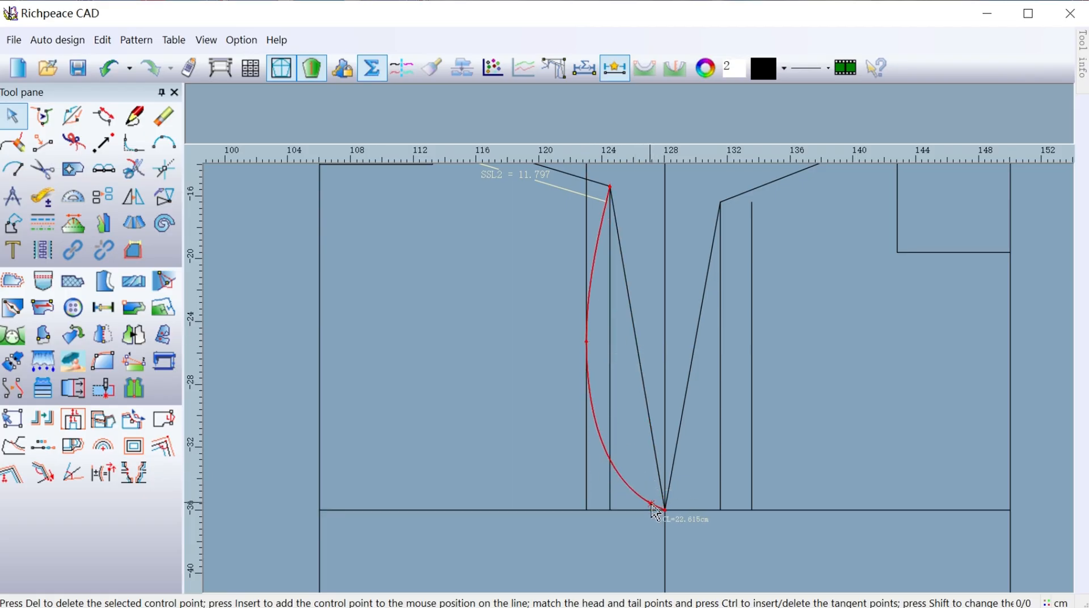
scroll(653, 510, up, 5)
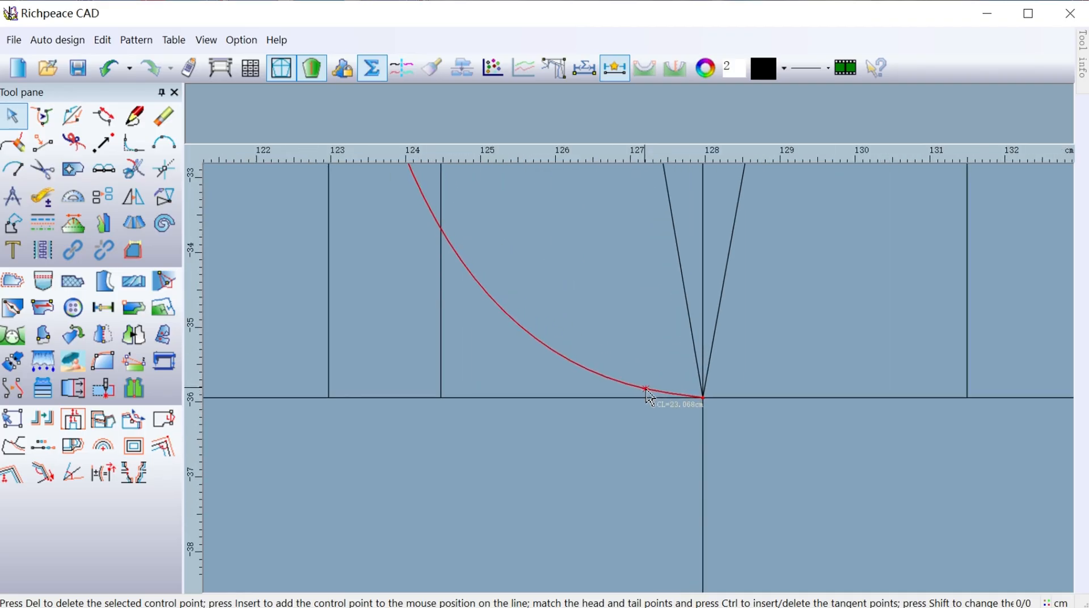
right_click(797, 315)
- Curve the second draft's front armhole line outward and flatten its lower end along the armhole-depth line at the underarm point
scroll(620, 350, down, 4)
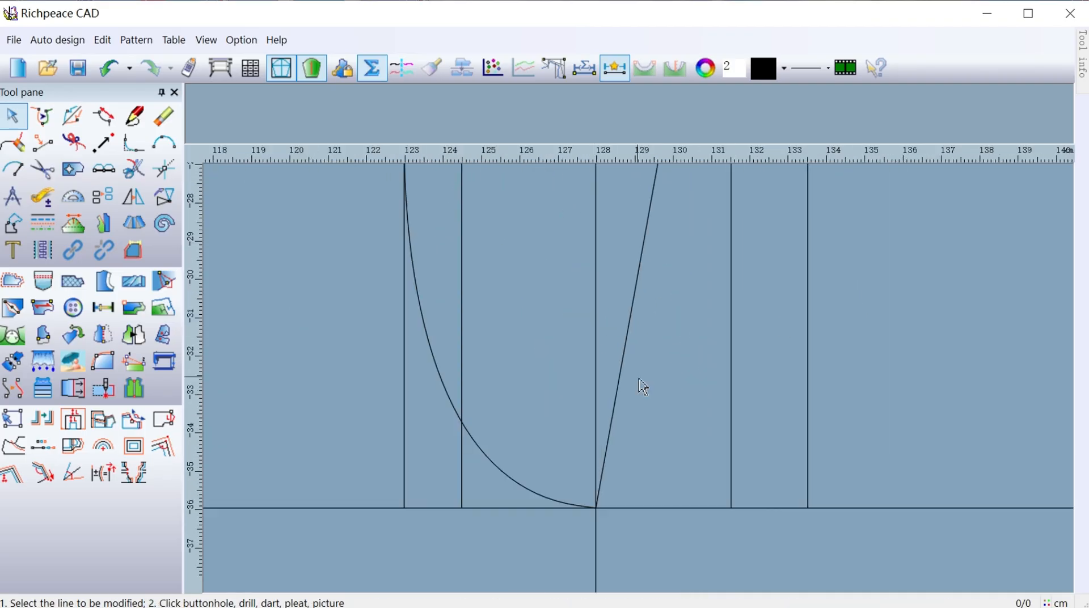
click(646, 290)
click(646, 290)
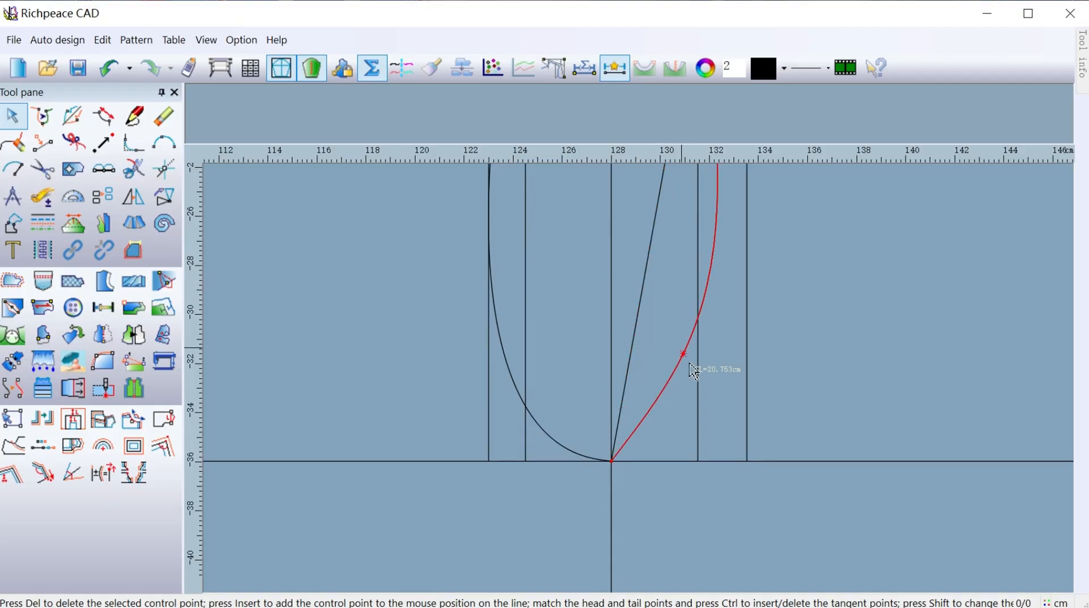
click(698, 389)
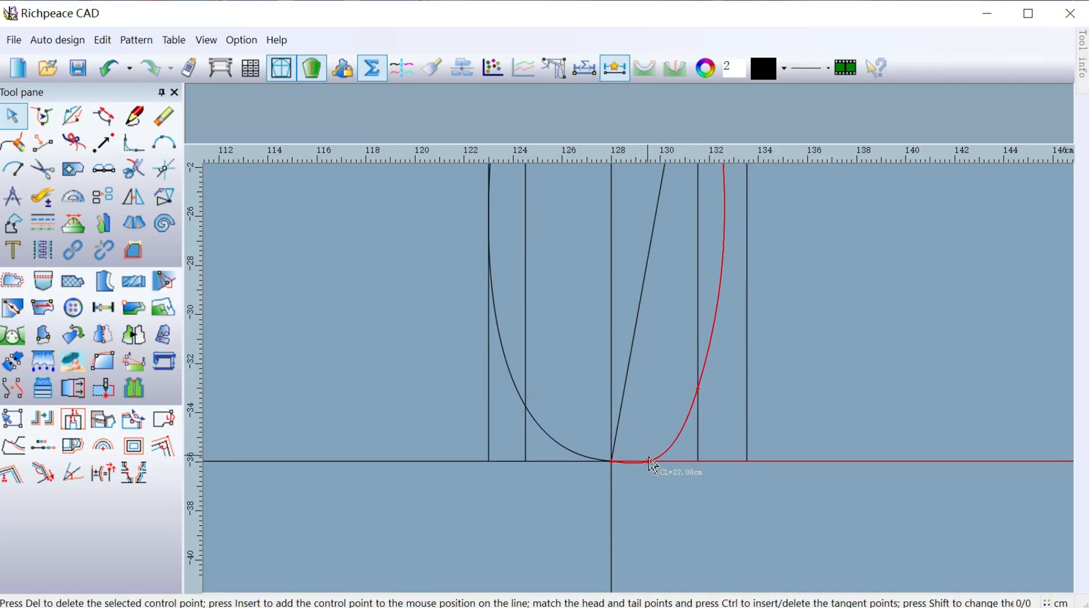
scroll(653, 454, up, 3)
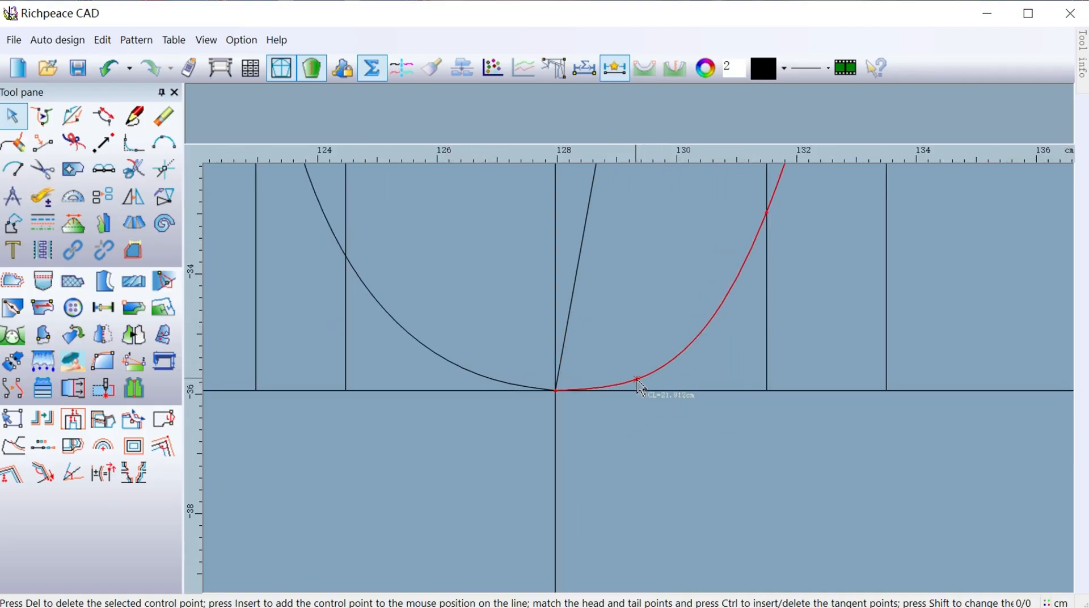
right_click(674, 431)
- Widen the second draft's front armhole curve to the outer front vertical line and round out its lower section
scroll(627, 372, down, 2)
scroll(646, 340, down, 1)
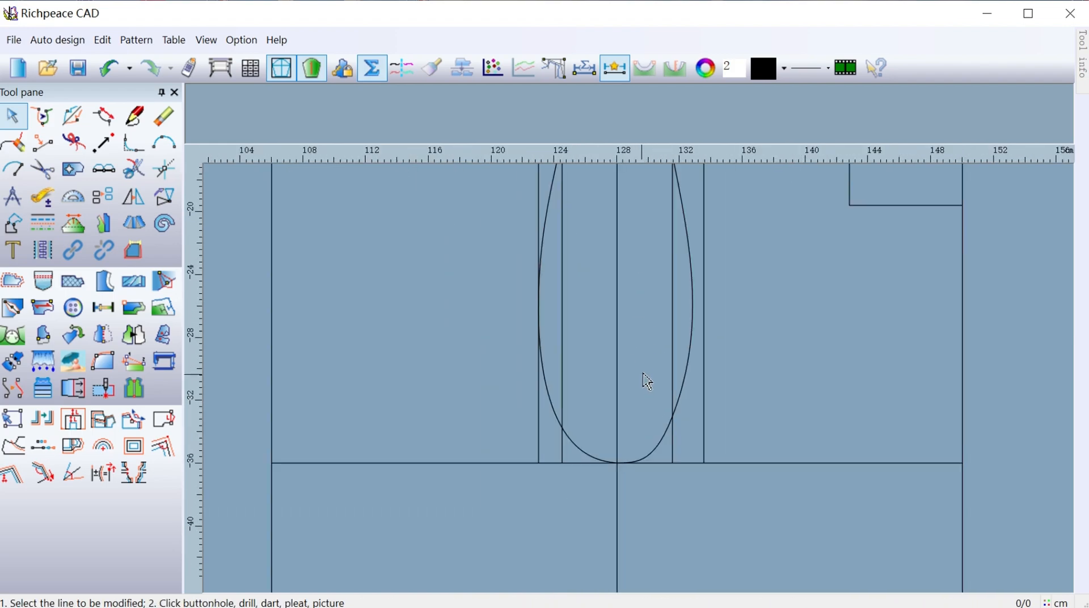
click(690, 278)
click(690, 267)
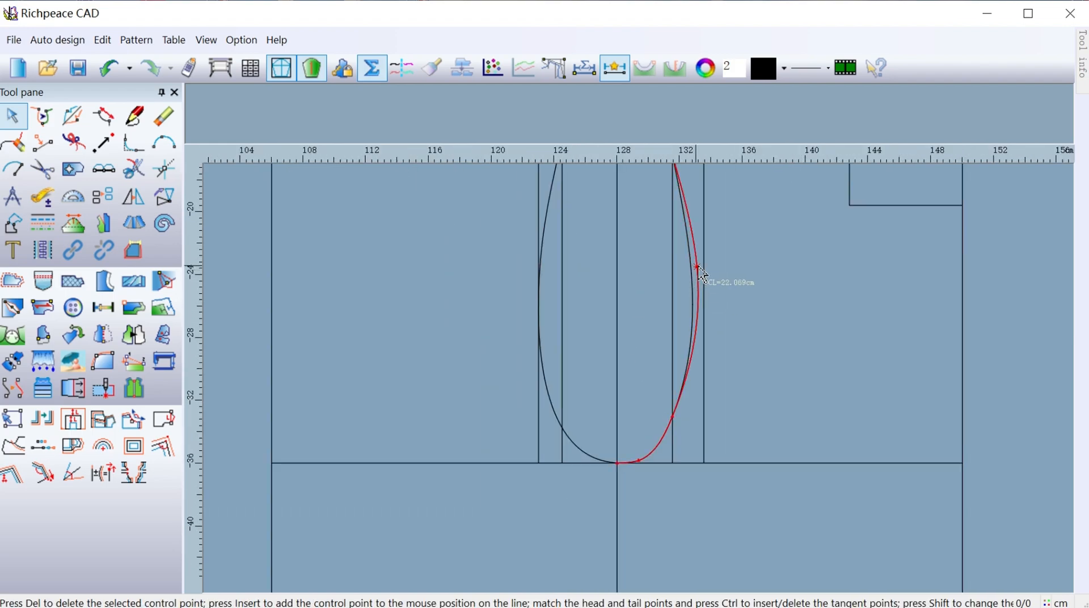
click(704, 265)
click(673, 417)
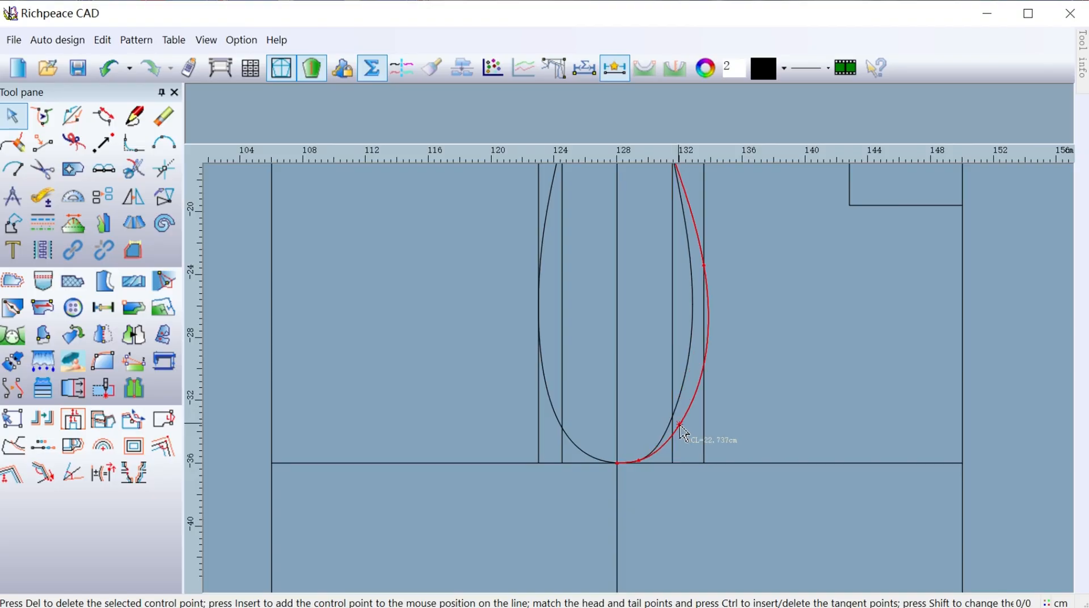
click(680, 427)
right_click(700, 549)
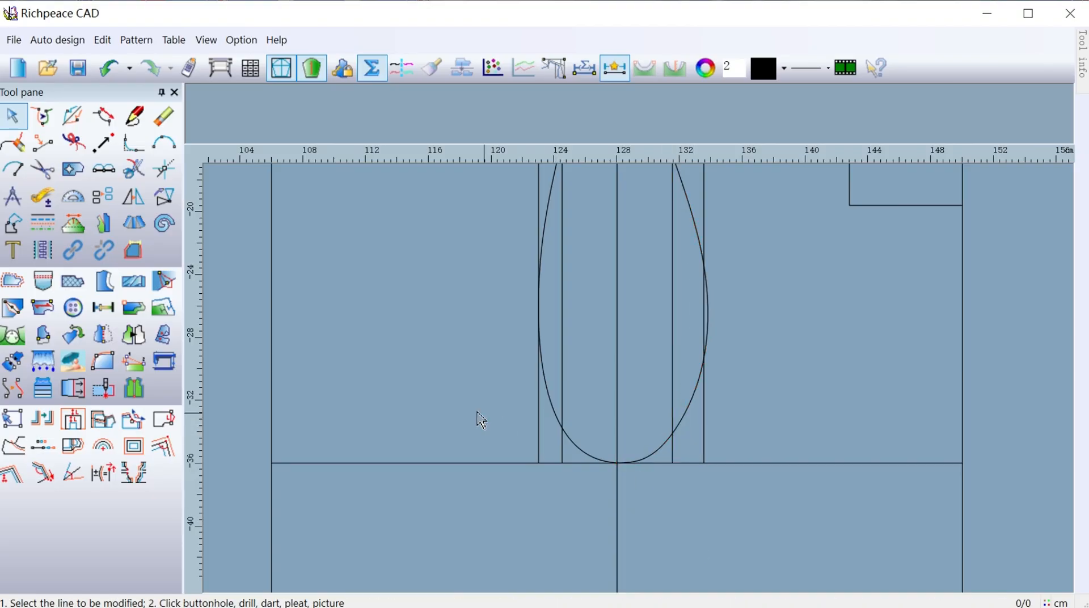
- Select the first draft's back and front armhole curves for merge adjustment, with the two shoulder slants as sewing lines
scroll(639, 389, down, 5)
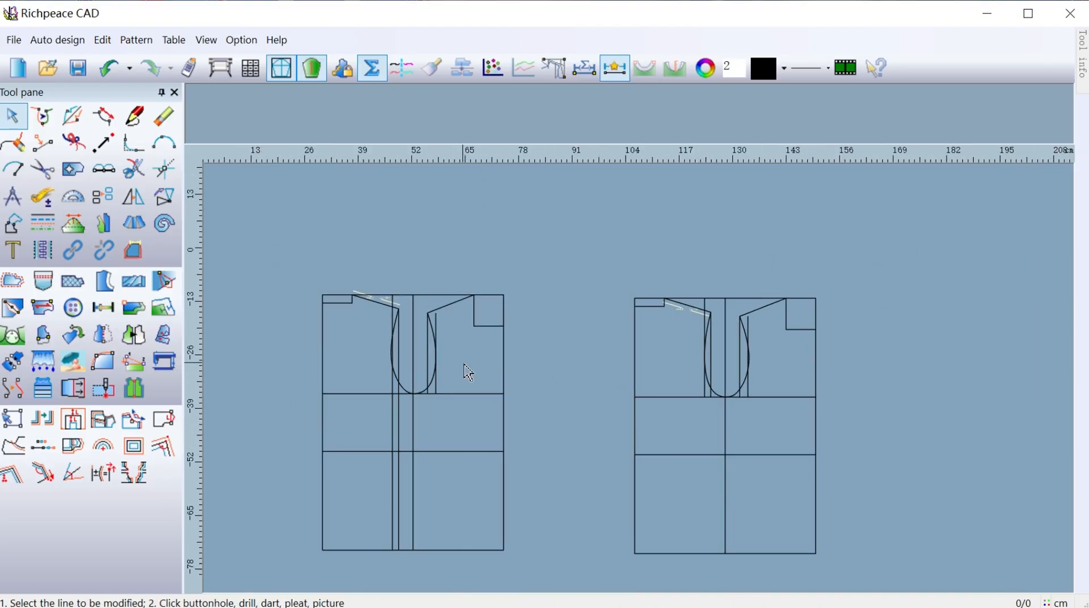
scroll(661, 424, down, 1)
scroll(650, 391, up, 3)
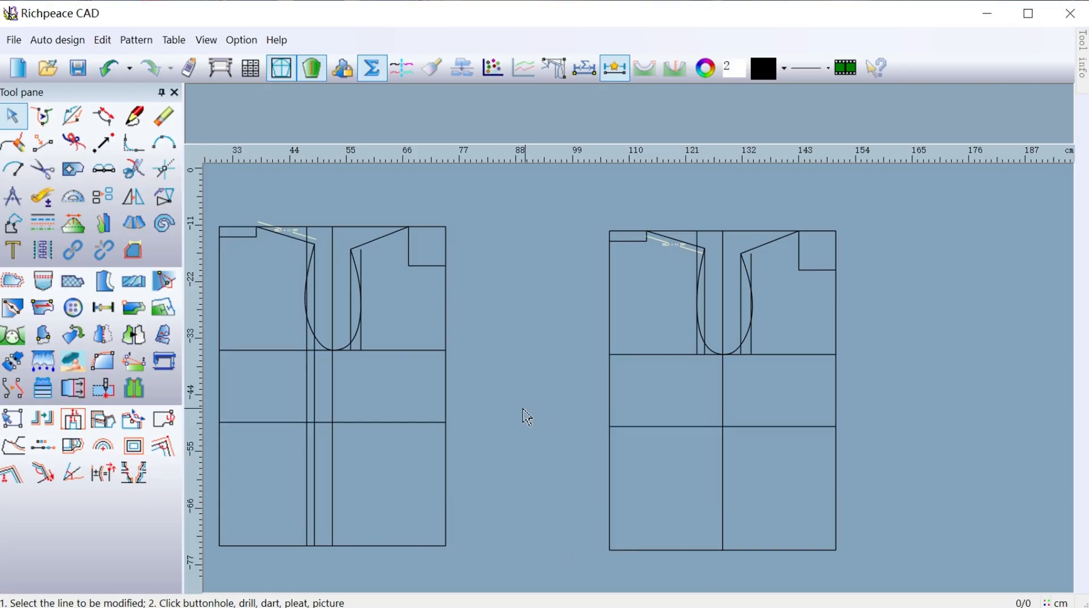
middle_drag(523, 408, 622, 411)
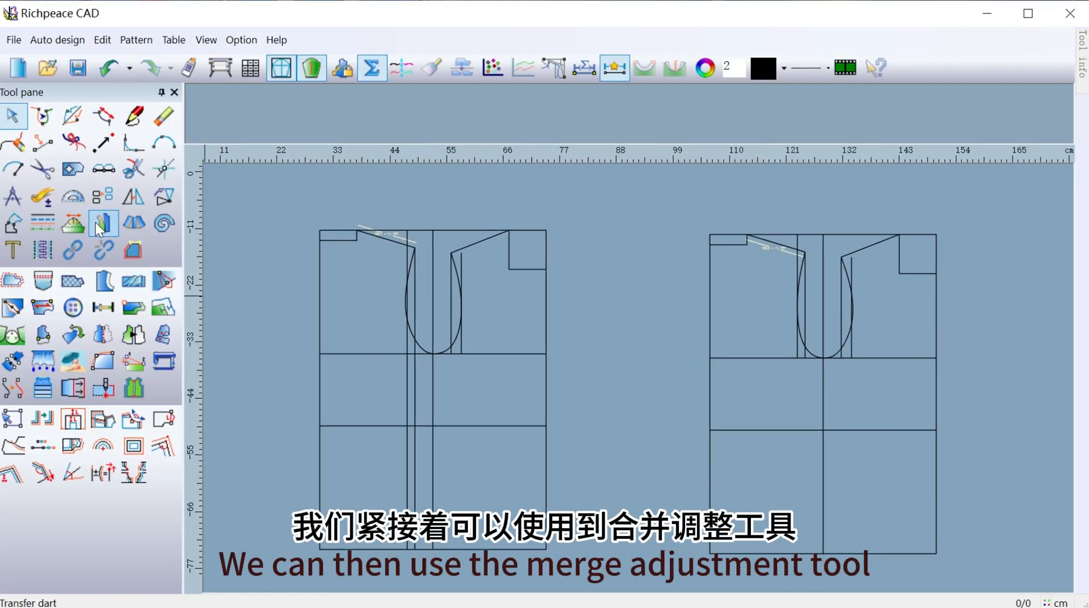
click(45, 118)
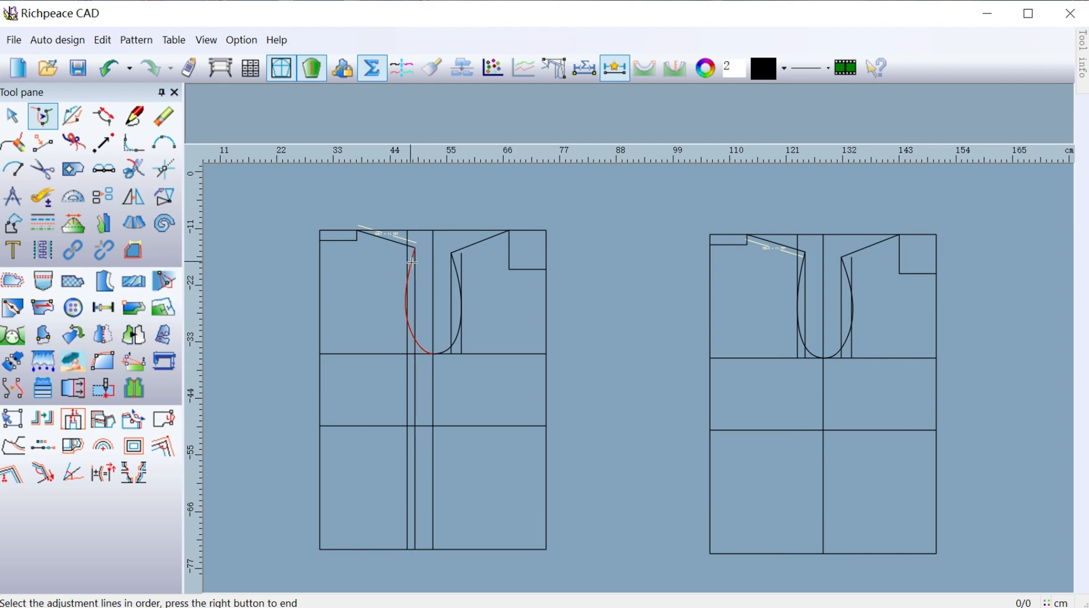
click(459, 270)
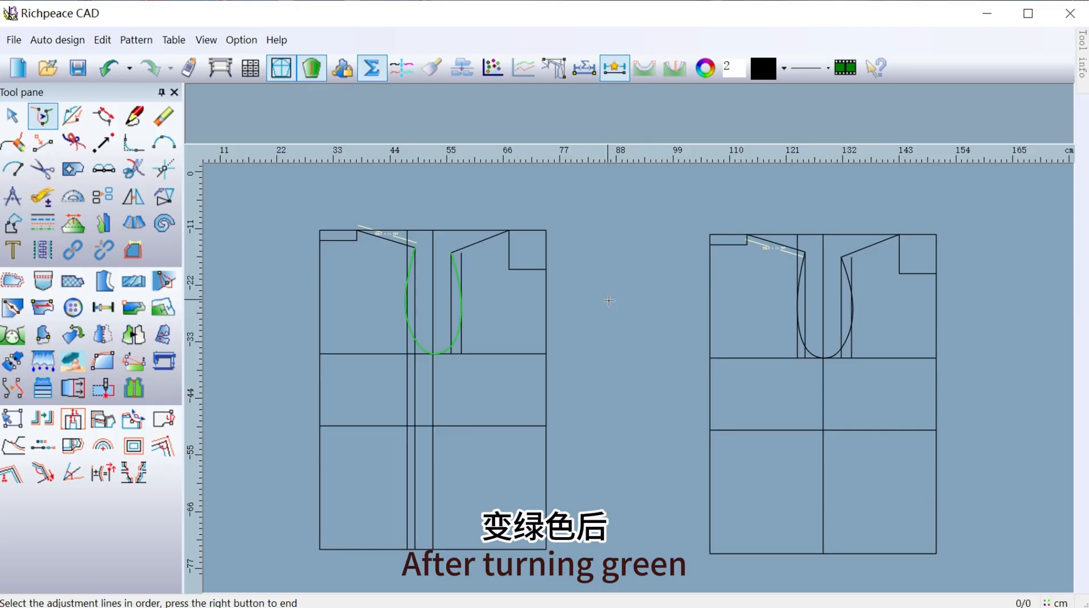
right_click(571, 252)
click(413, 243)
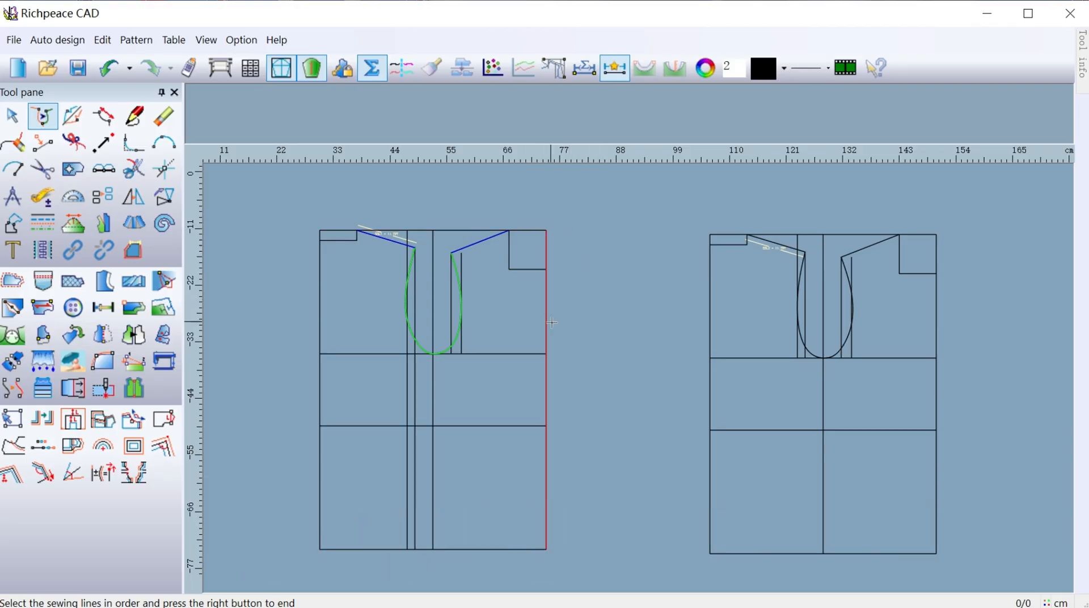
right_click(582, 288)
- Place the first draft's merged armhole curve in the empty space above the drafts, check its curvature and finish the adjustment
scroll(591, 377, down, 2)
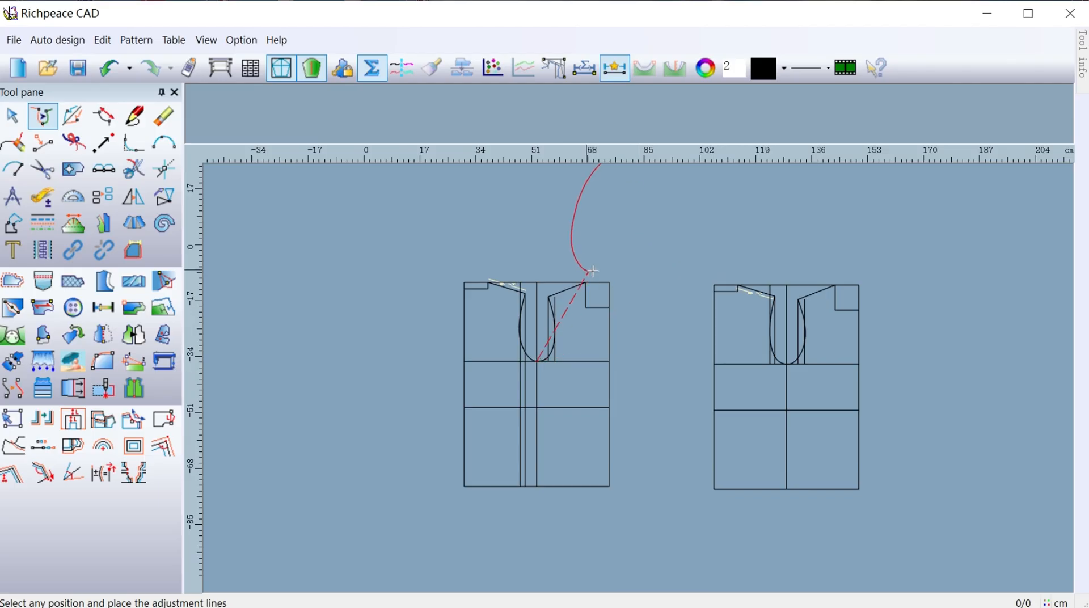
scroll(587, 275, down, 2)
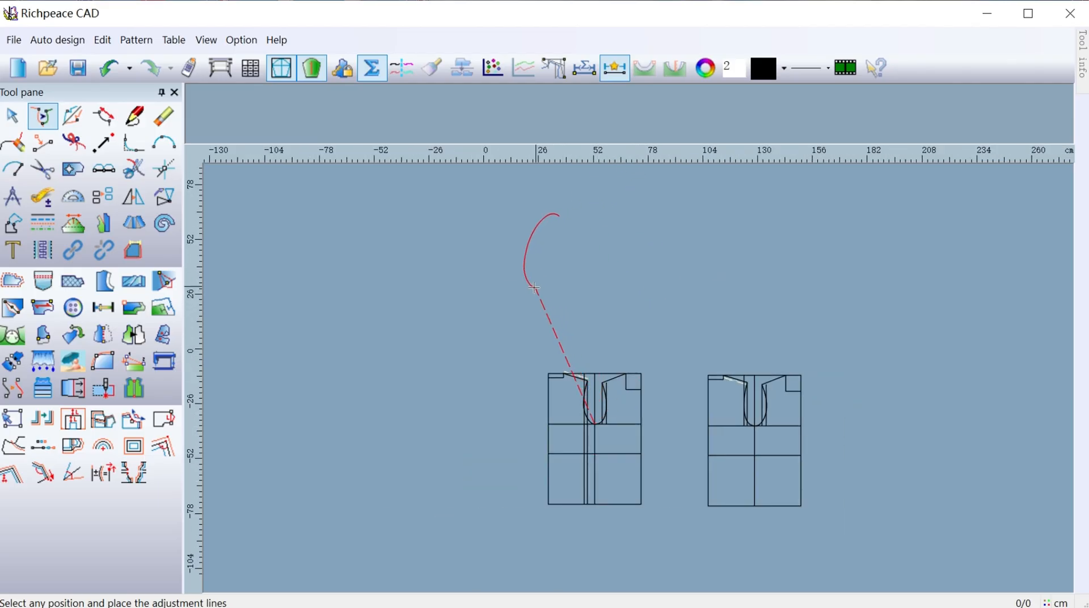
click(508, 279)
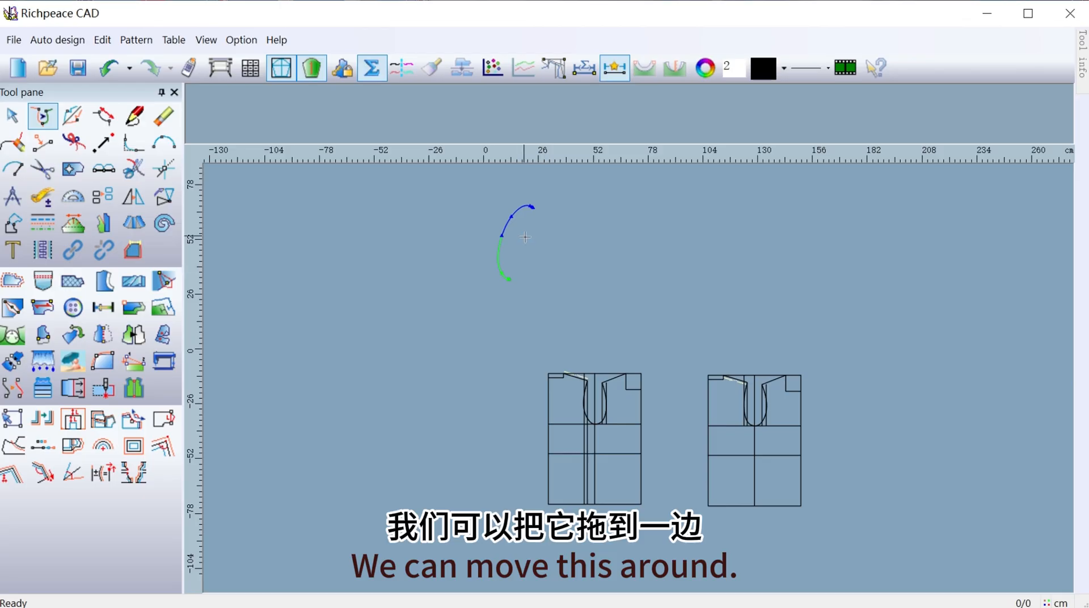
scroll(639, 378, up, 6)
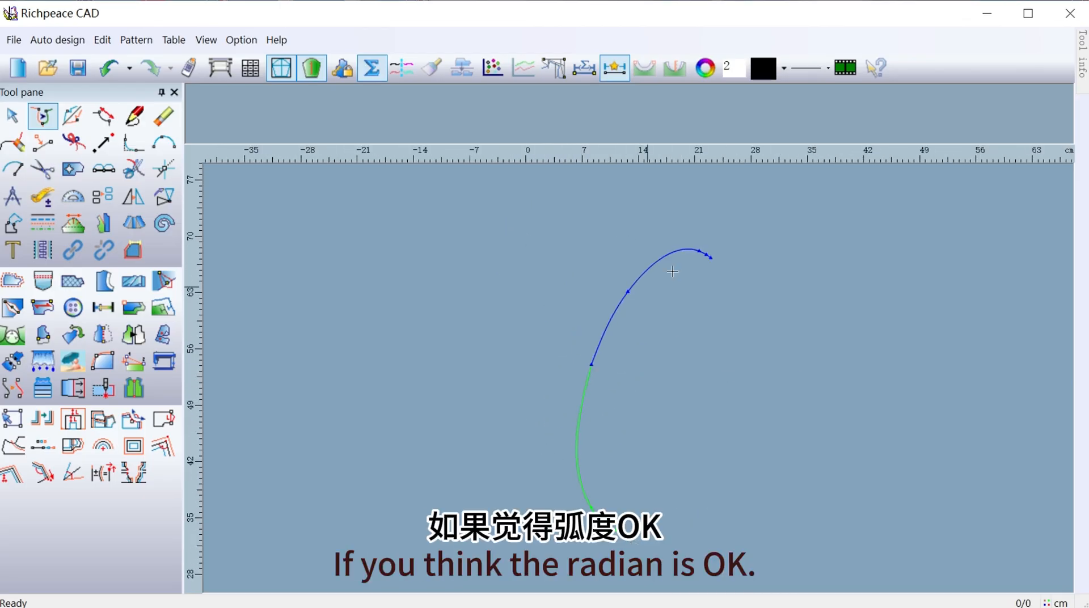
click(583, 400)
right_click(667, 447)
- Select the second draft's back and front armhole curves for merge adjustment, with the two shoulder slants as sewing lines
scroll(596, 440, down, 1)
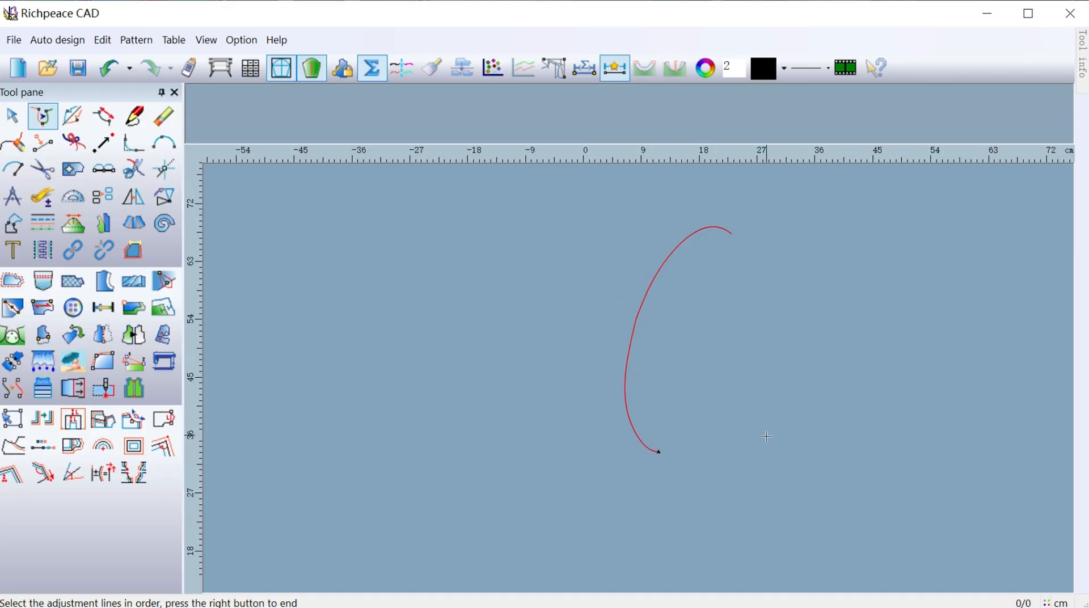
scroll(760, 434, down, 2)
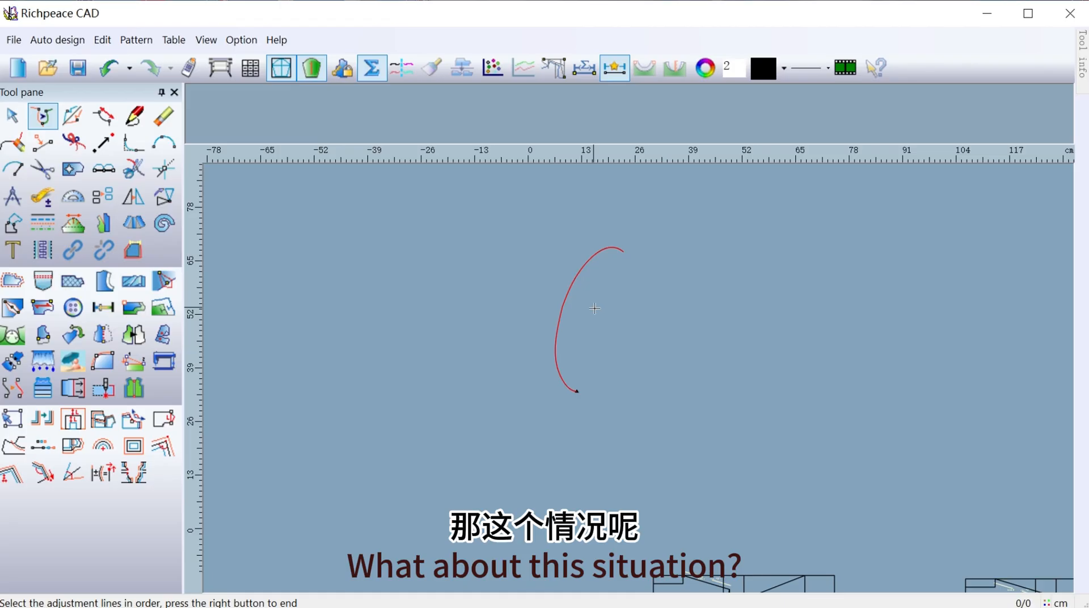
scroll(625, 376, down, 1)
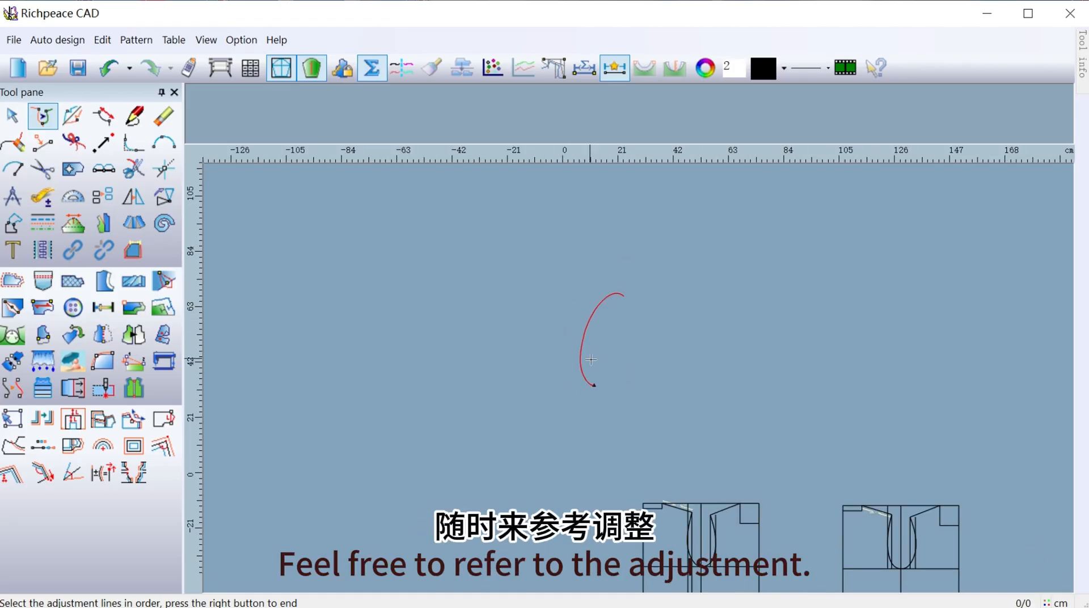
scroll(639, 378, down, 1)
scroll(901, 517, up, 1)
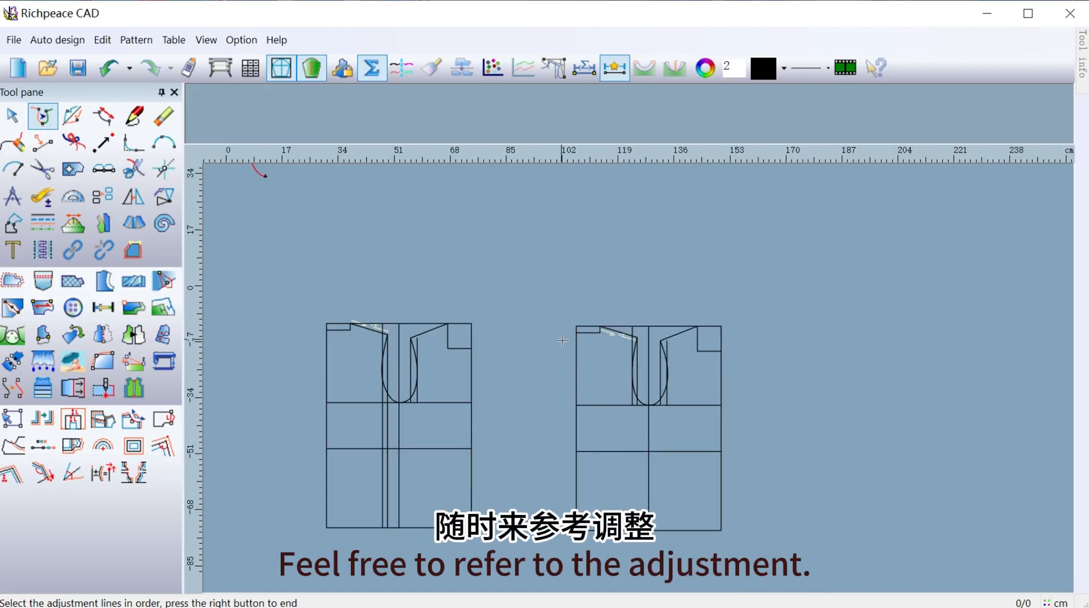
scroll(798, 425, up, 1)
scroll(639, 378, down, 1)
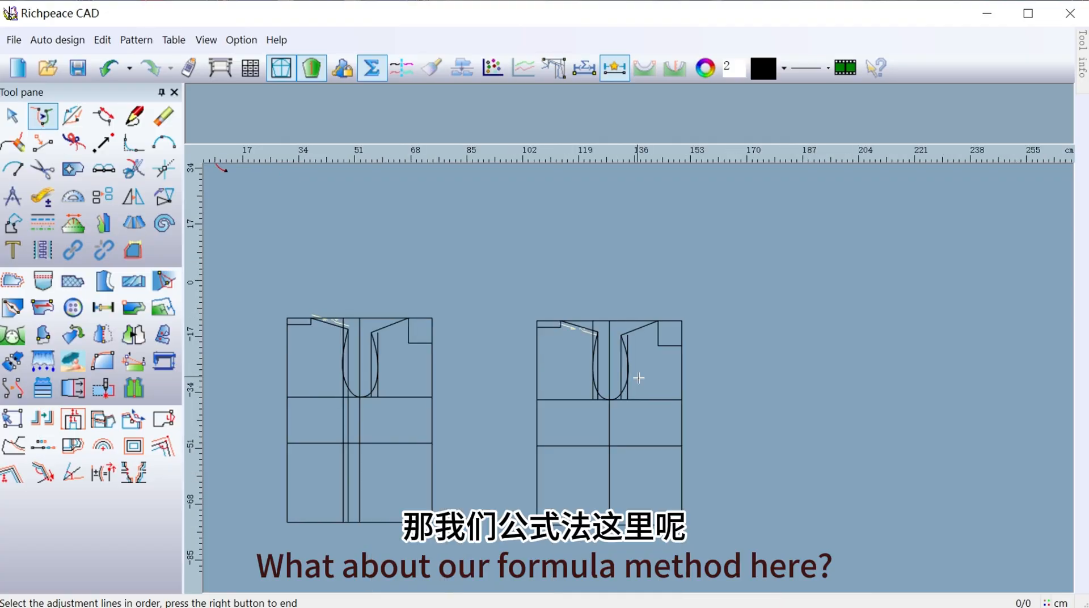
scroll(547, 366, down, 1)
scroll(601, 380, up, 1)
scroll(654, 391, up, 1)
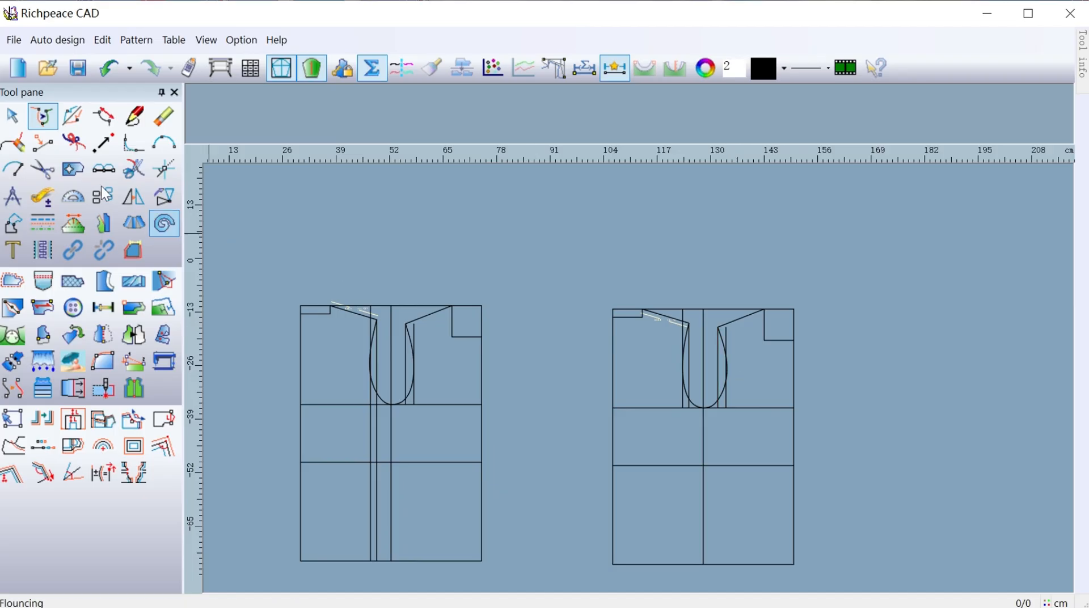
click(40, 117)
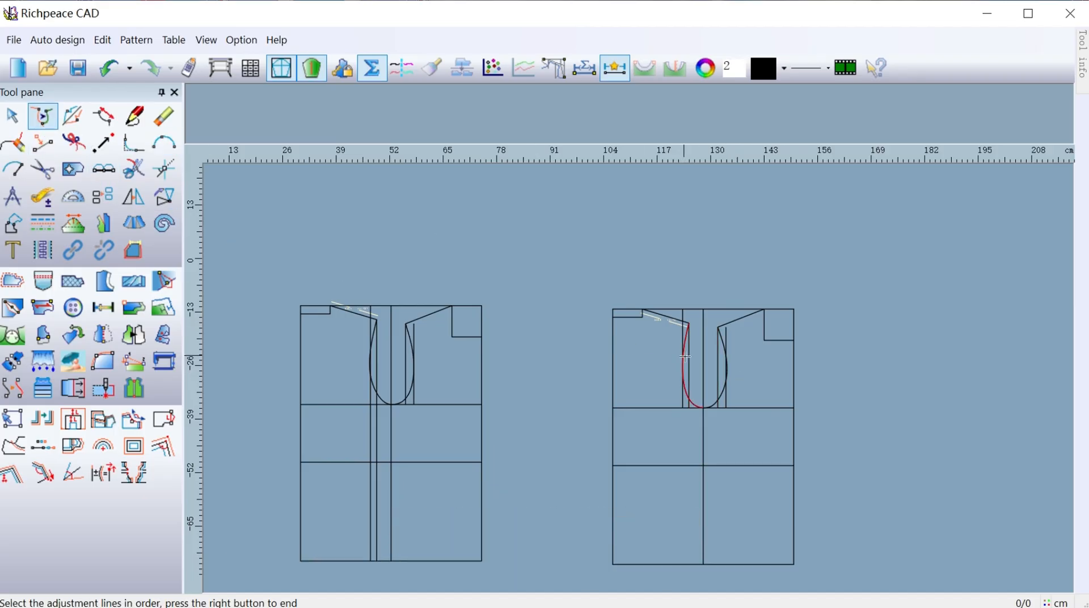
click(686, 356)
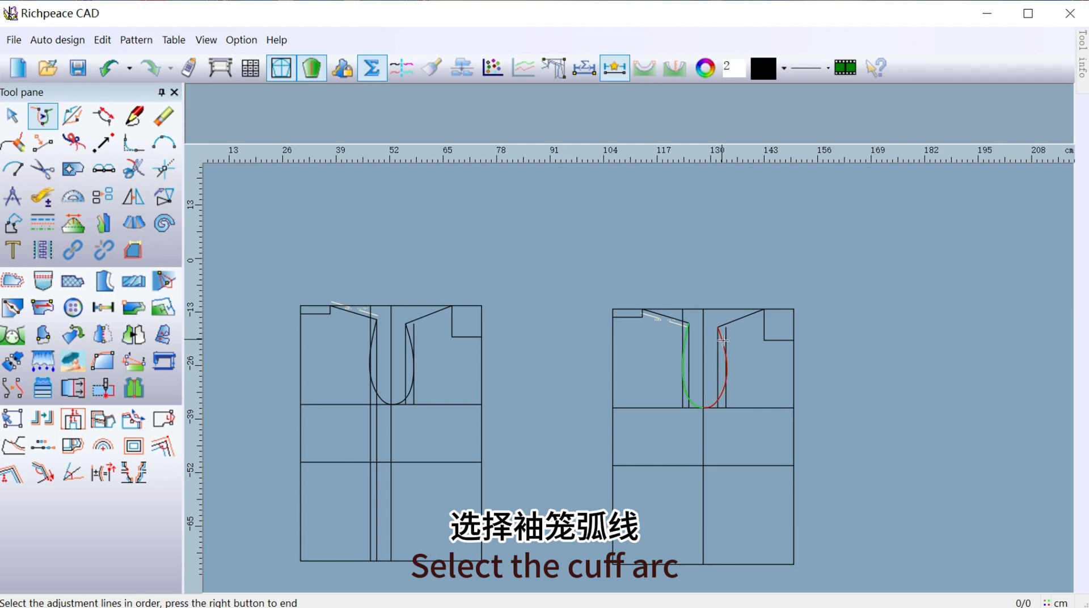
click(723, 341)
right_click(806, 369)
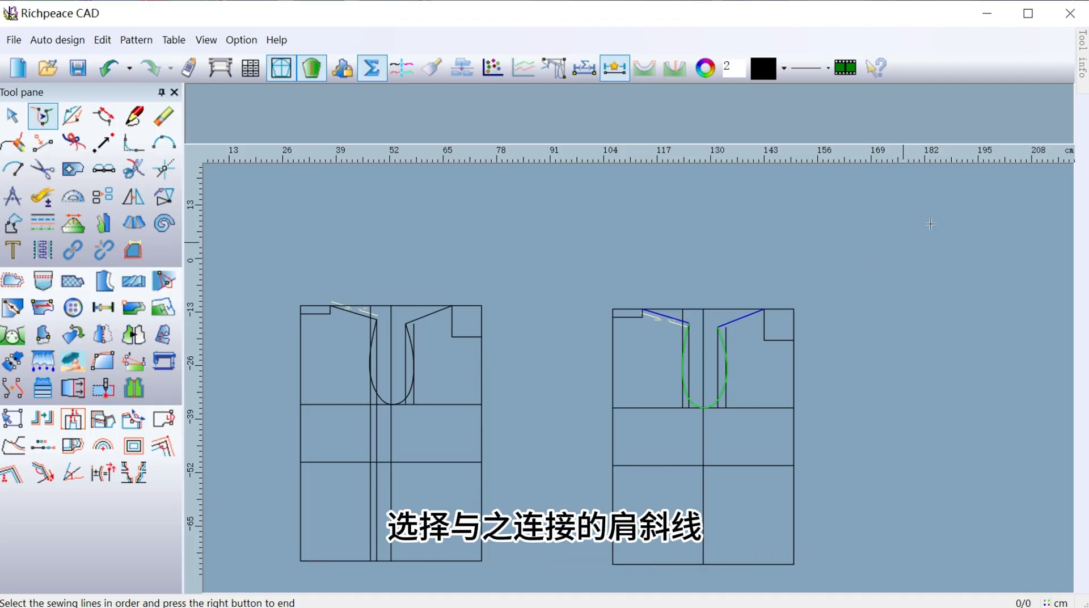
- Turn off the Relate option for the merge adjustment and join the second draft's armhole curves at the shoulder
click(1083, 73)
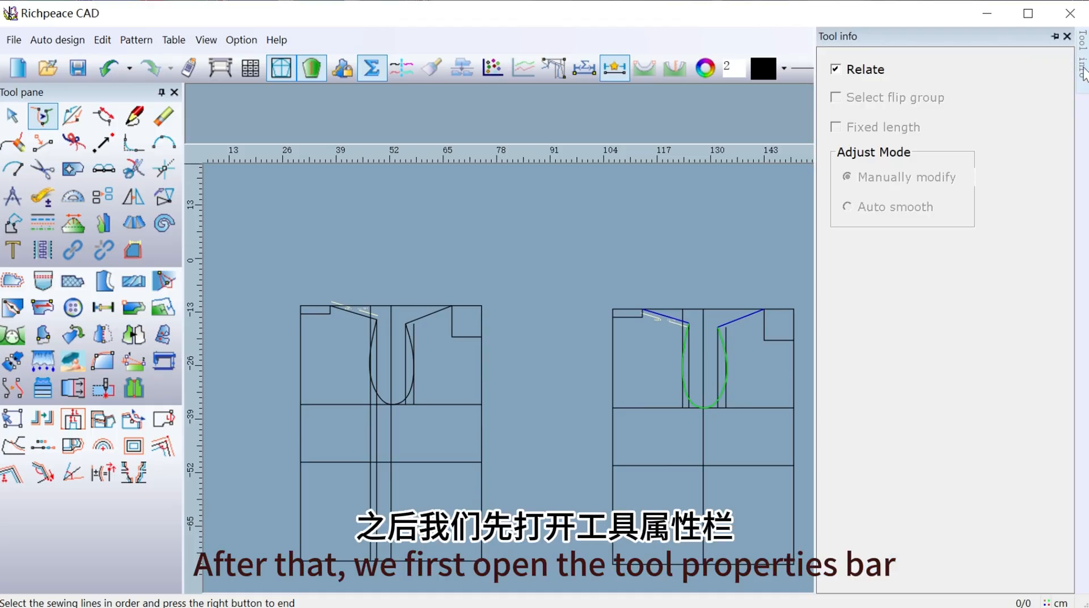
click(836, 70)
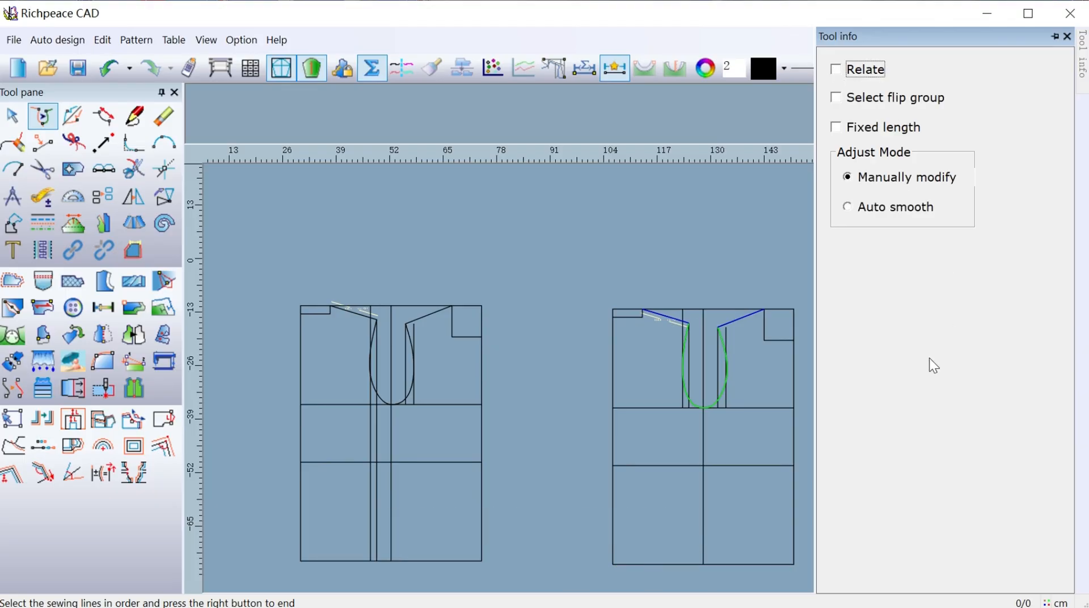
right_click(725, 271)
- Nudge the merged front armhole's control point nearest the shoulder joint to smooth the second draft's curve, and finish the adjustment
scroll(743, 314, up, 5)
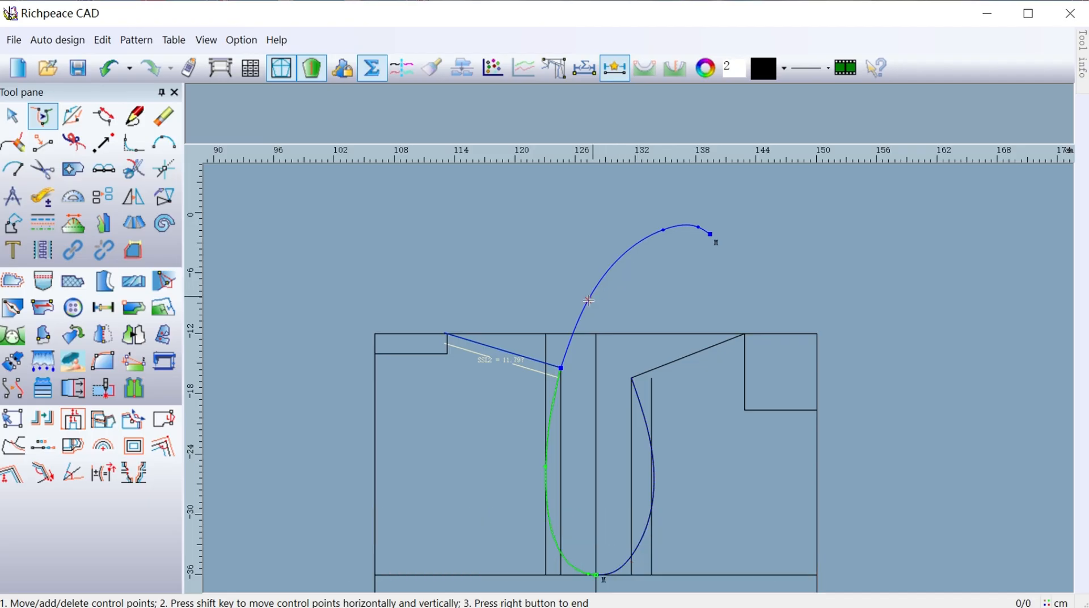
mouse_move(588, 299)
mouse_down()
mouse_move(574, 295)
mouse_move(591, 296)
mouse_up()
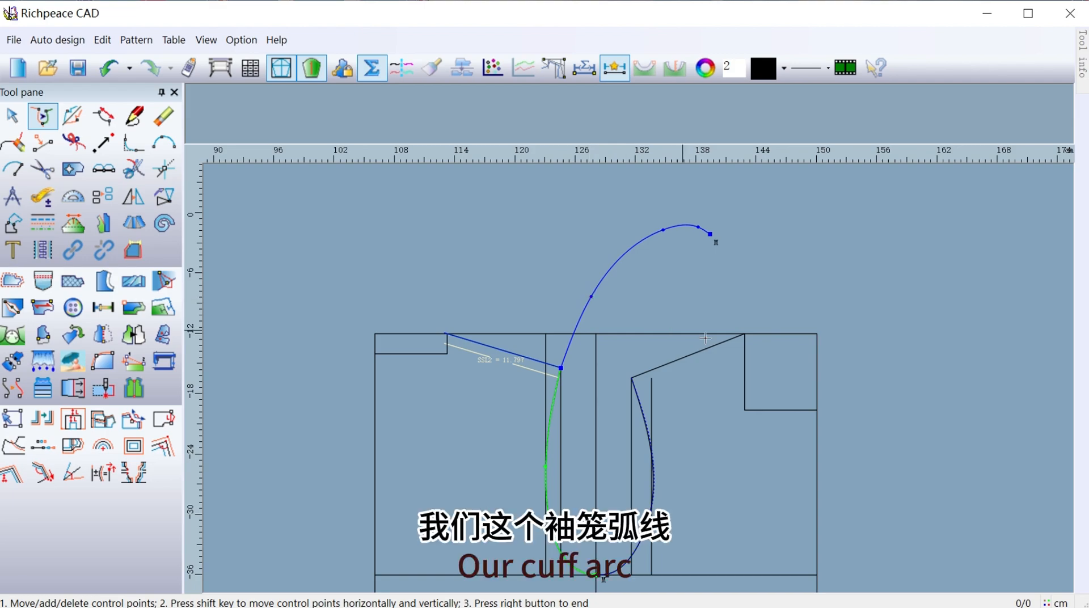
scroll(628, 441, down, 2)
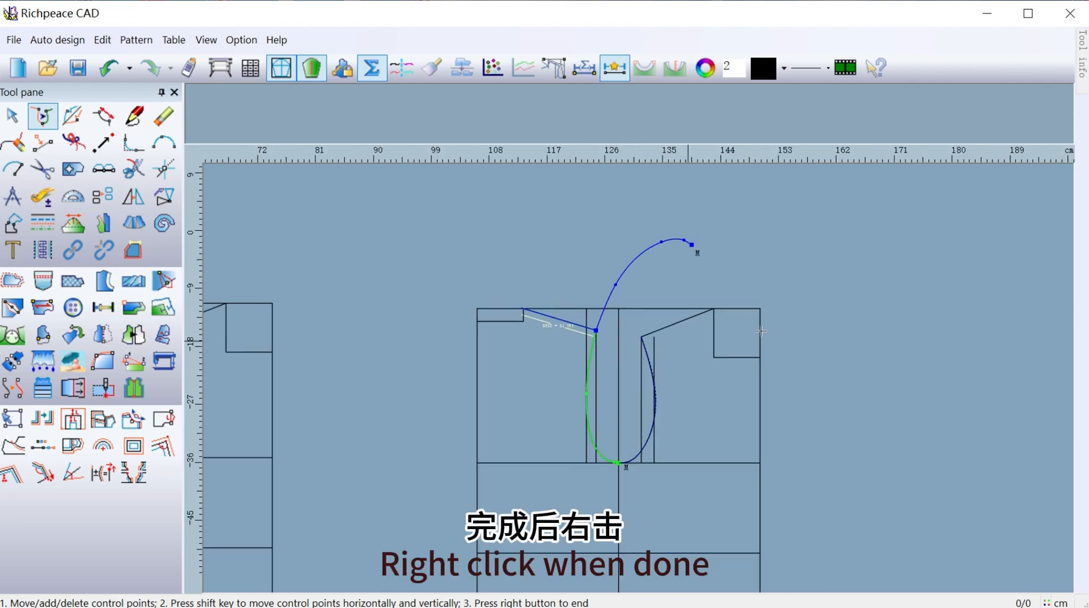
right_click(817, 332)
scroll(626, 392, down, 4)
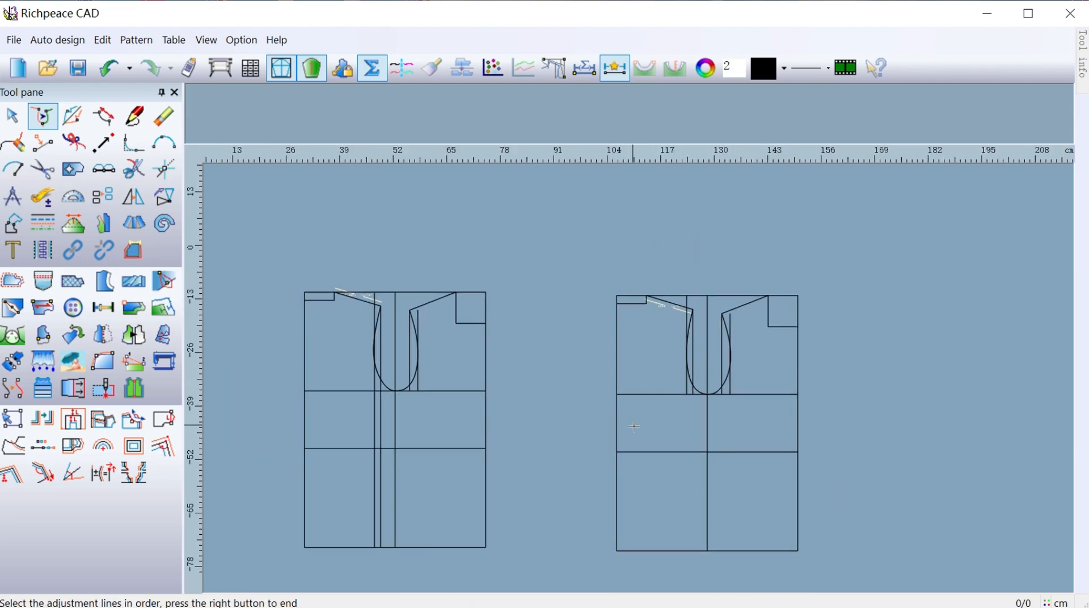
- Draw the first draft's back neckline with the smart pen from the side neck point to centre back, and curve it downward
scroll(629, 385, up, 1)
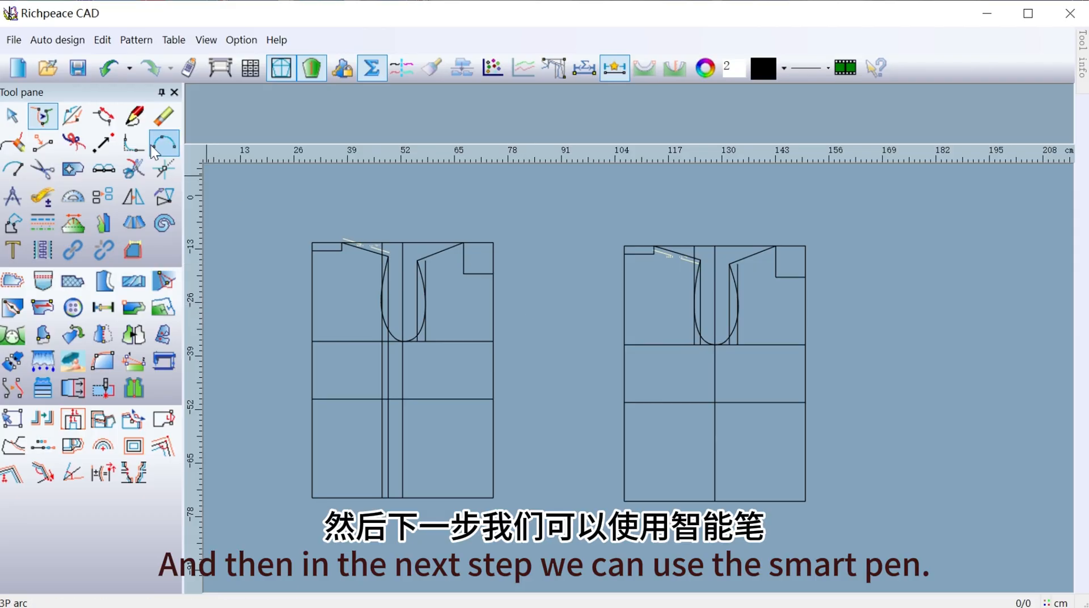
click(135, 115)
scroll(365, 244, up, 2)
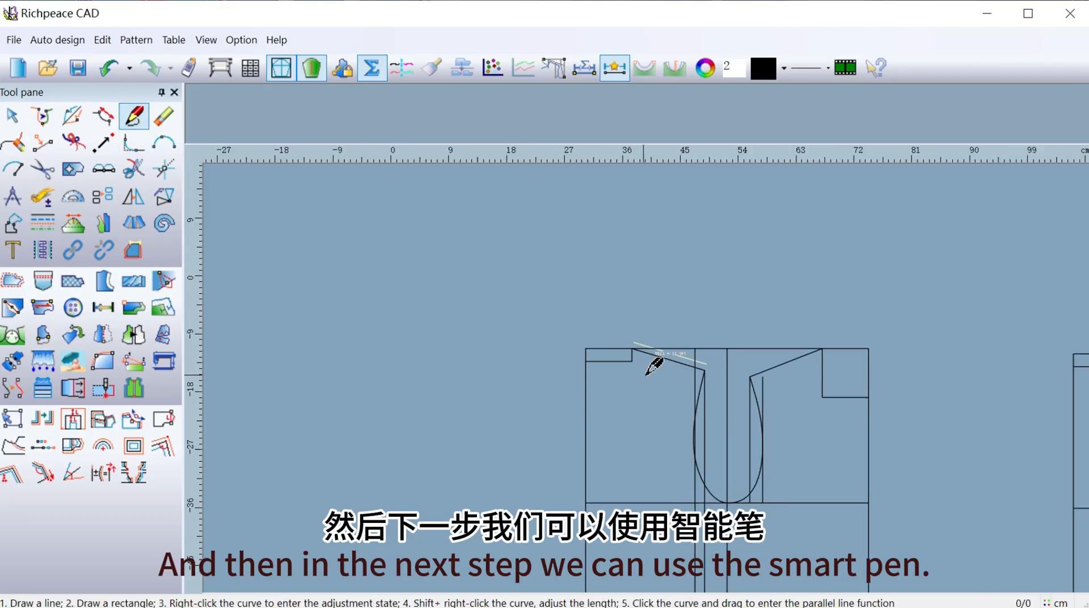
scroll(648, 376, up, 2)
click(619, 314)
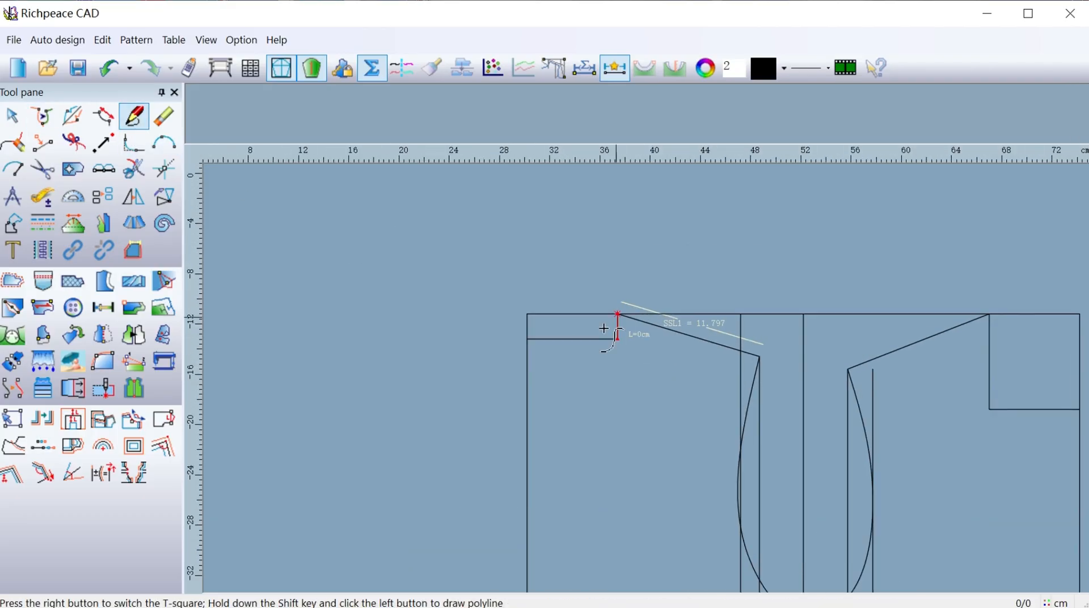
click(527, 339)
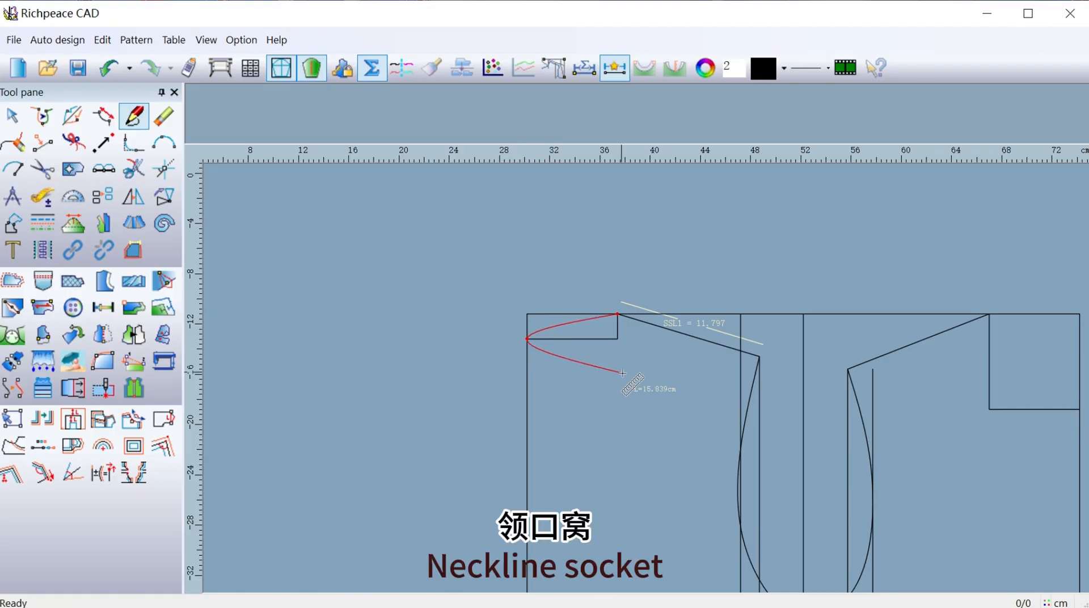
right_click(591, 316)
right_click(590, 322)
mouse_move(591, 322)
mouse_down()
mouse_move(594, 340)
mouse_move(594, 331)
mouse_up()
right_click(689, 379)
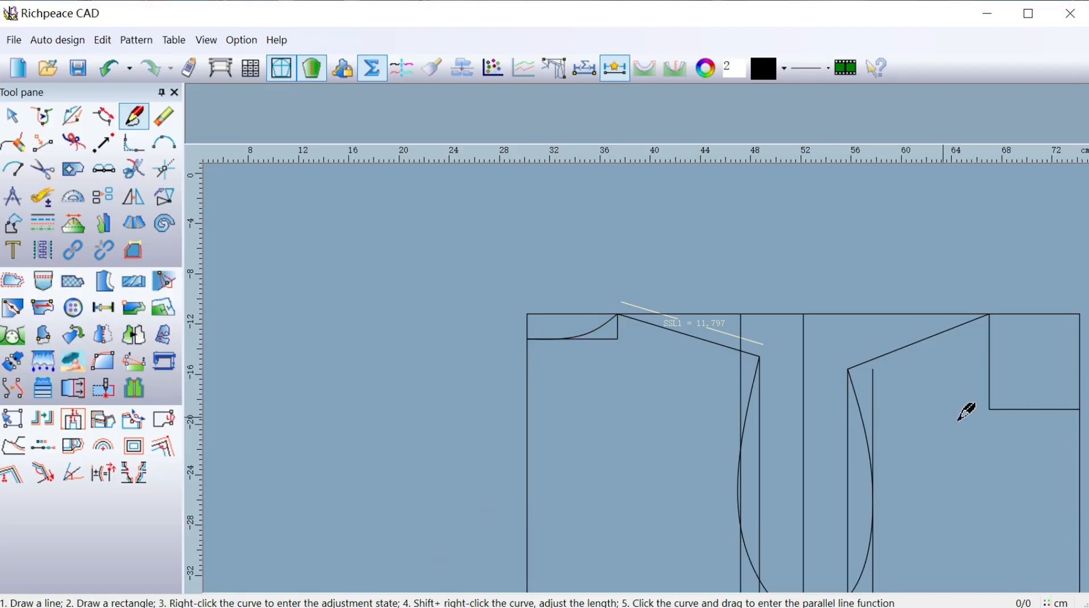
- Connect the first draft's front side neck point to the centre-front neck point and curve the line toward the neck box's inner corner
scroll(647, 338, down, 1)
click(666, 309)
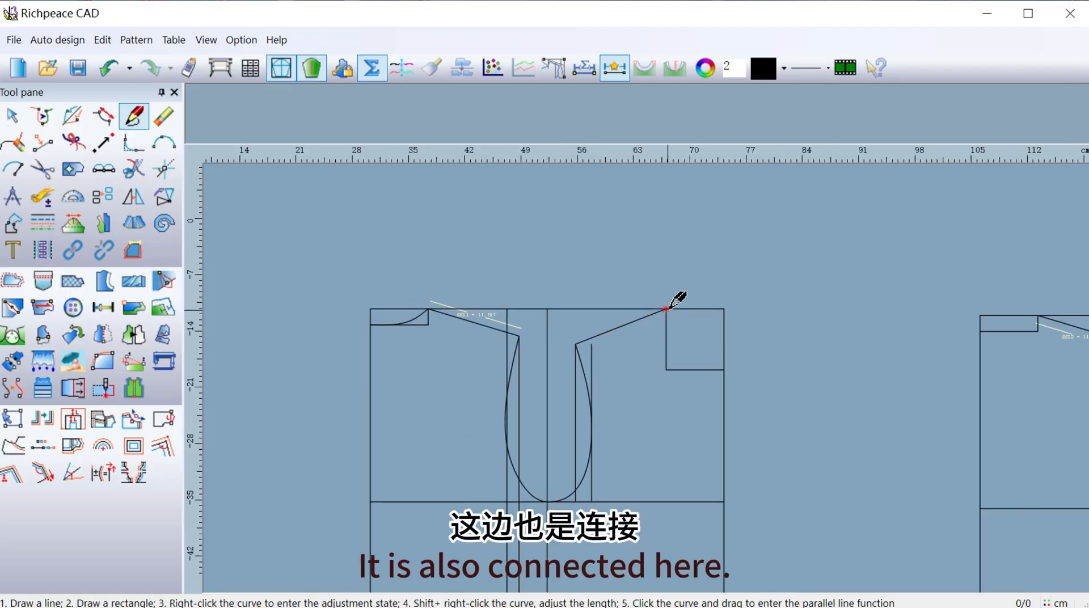
click(723, 369)
right_click(724, 368)
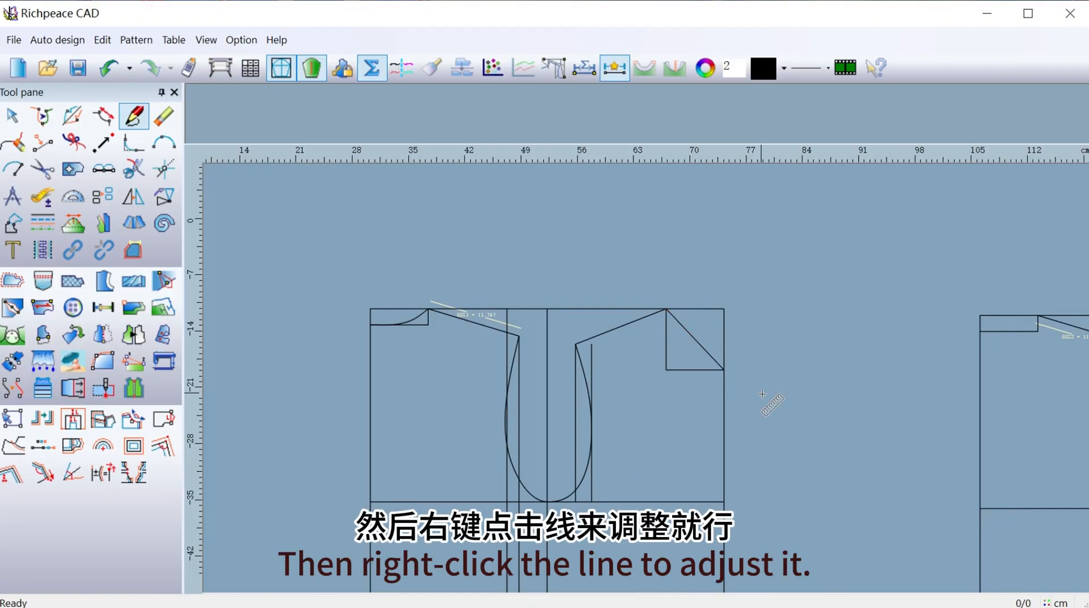
right_click(703, 347)
drag(704, 349, 687, 357)
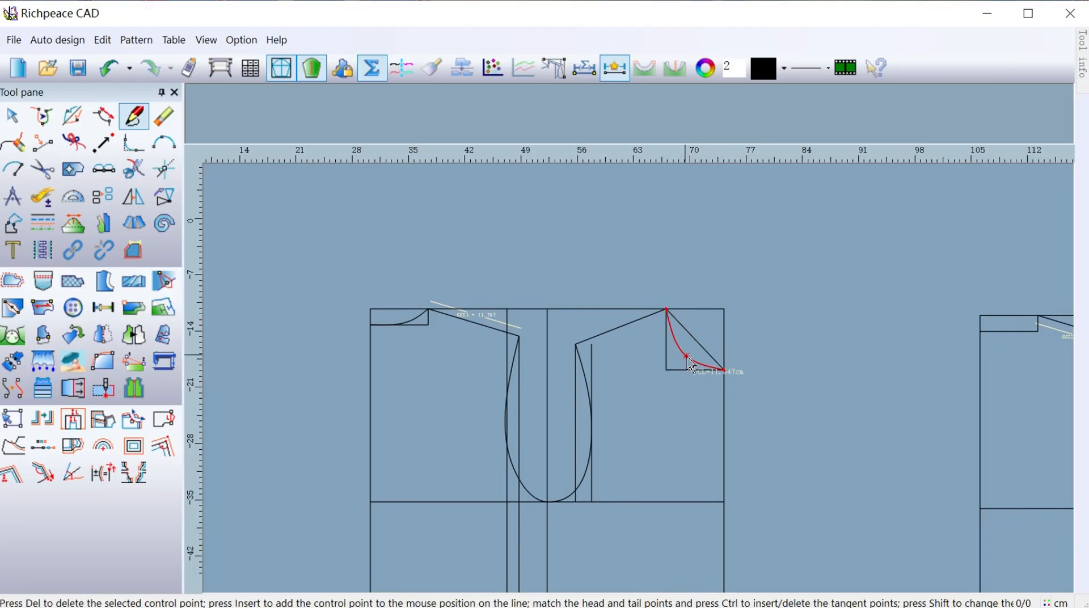
right_click(760, 404)
- Draw the second draft's back neckline from the side neck point to centre back, flattening its centre-back end along the neck-depth line
scroll(812, 357, down, 1)
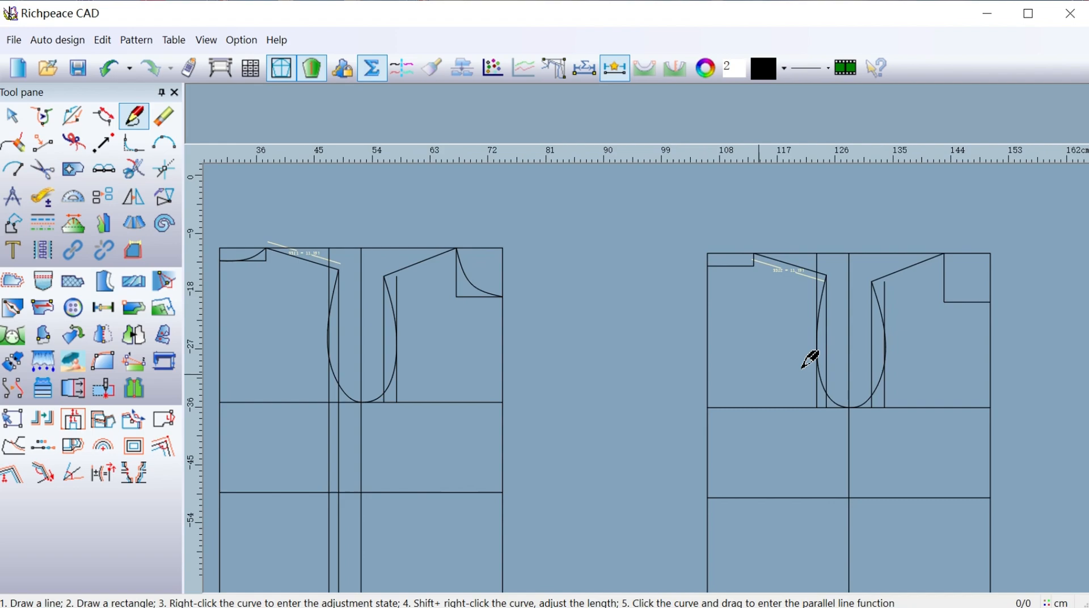
click(753, 254)
click(707, 267)
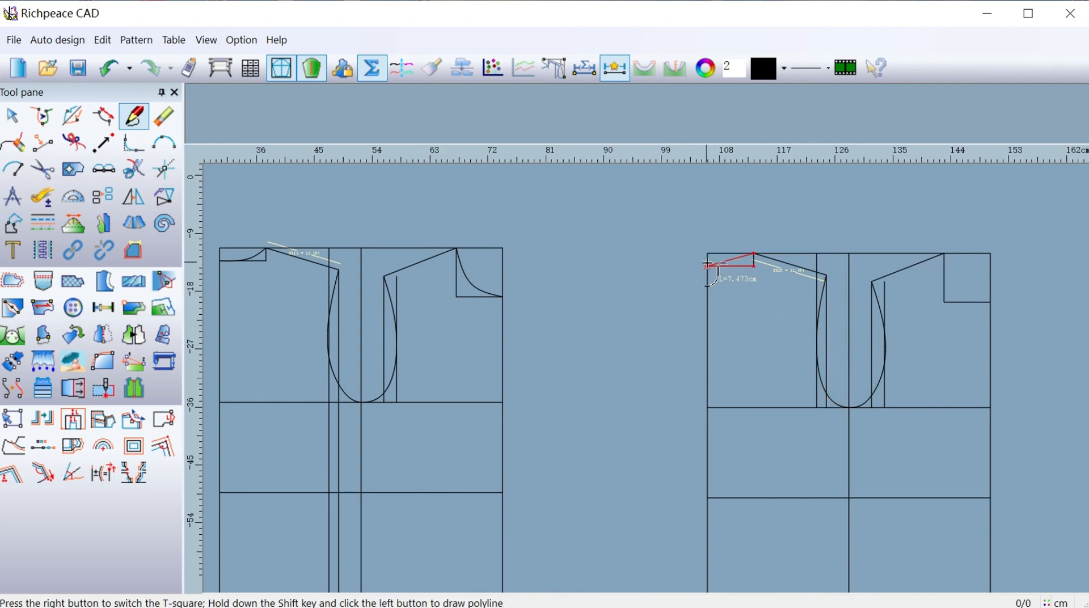
right_click(740, 309)
right_click(731, 261)
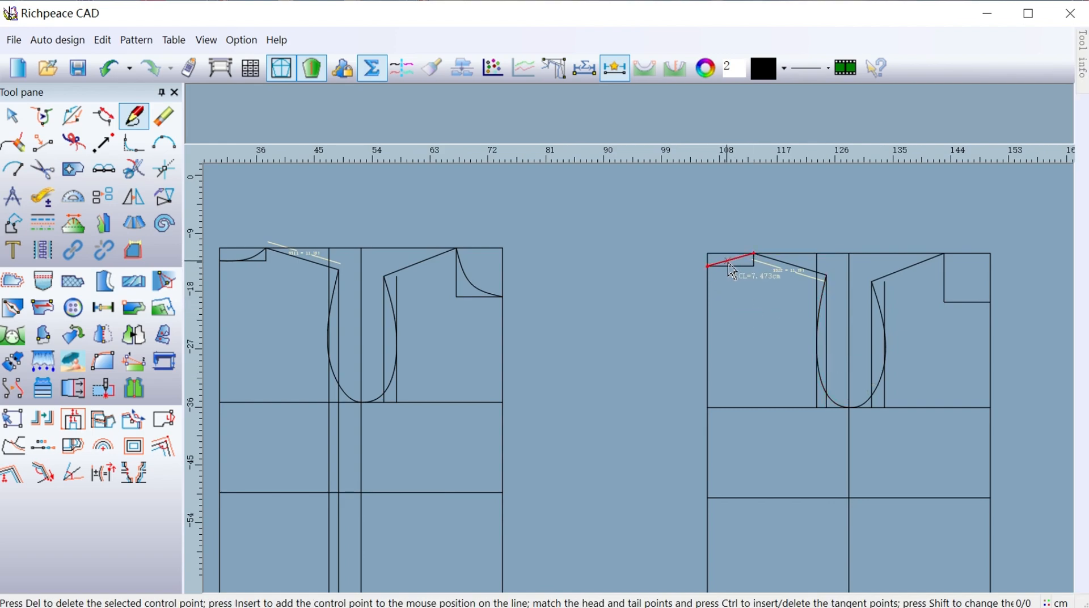
click(729, 261)
scroll(735, 266, up, 2)
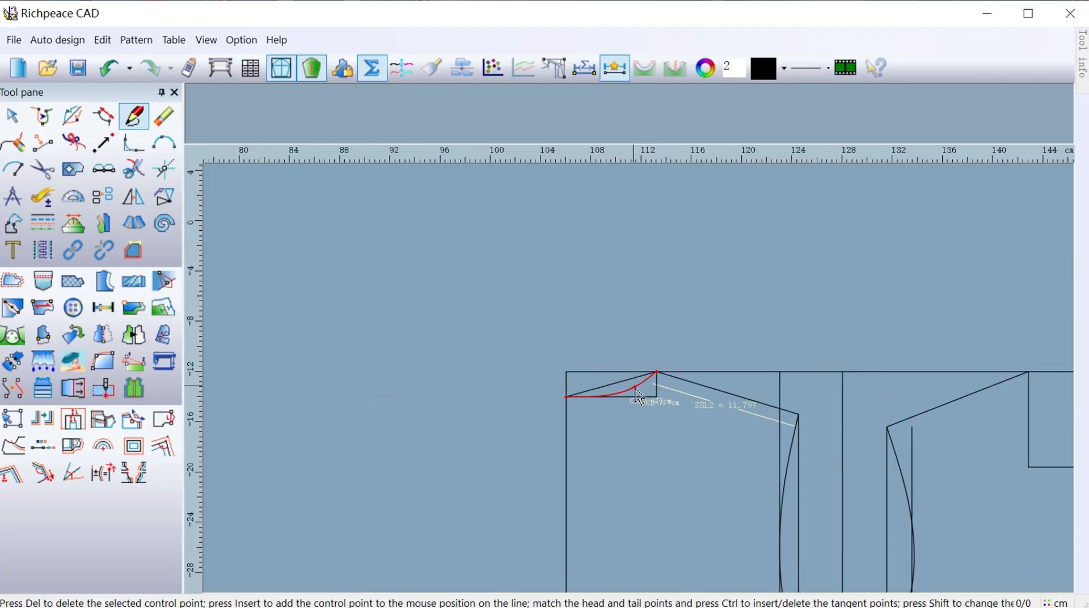
click(636, 388)
right_click(670, 451)
- Draw the second draft's front neckline between the side and centre-front neck points, about 11.7 cm long, curved toward the box's inner corner
scroll(895, 460, down, 2)
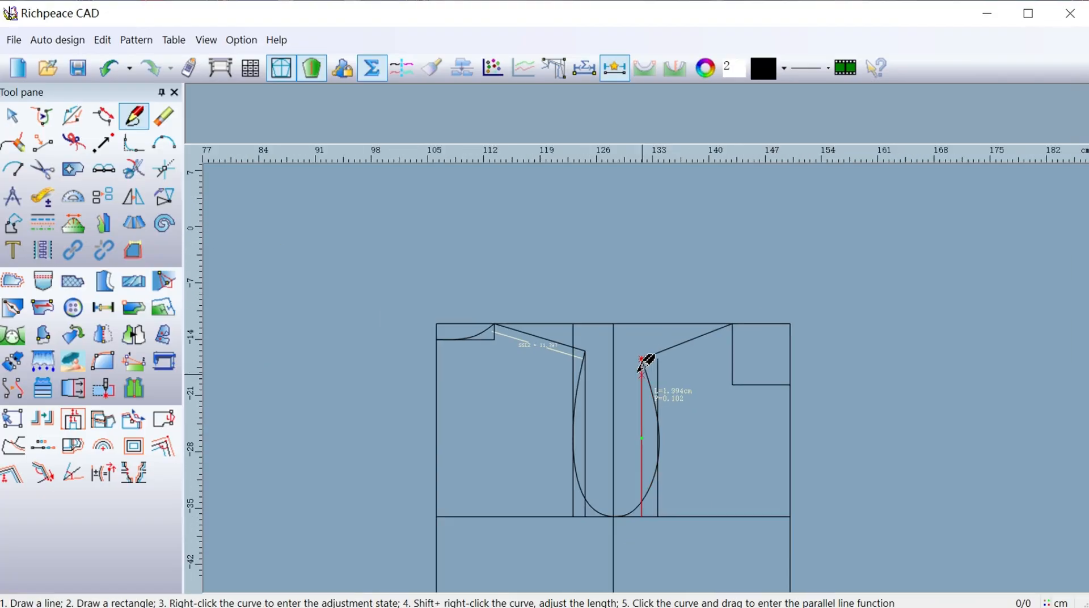
click(733, 325)
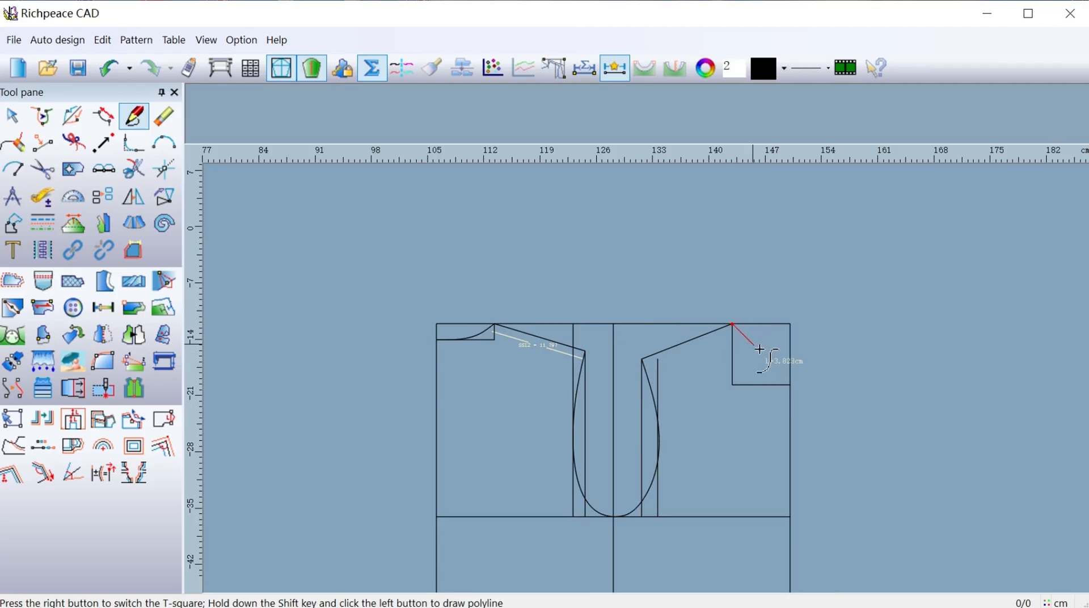
click(790, 385)
right_click(836, 401)
right_click(774, 374)
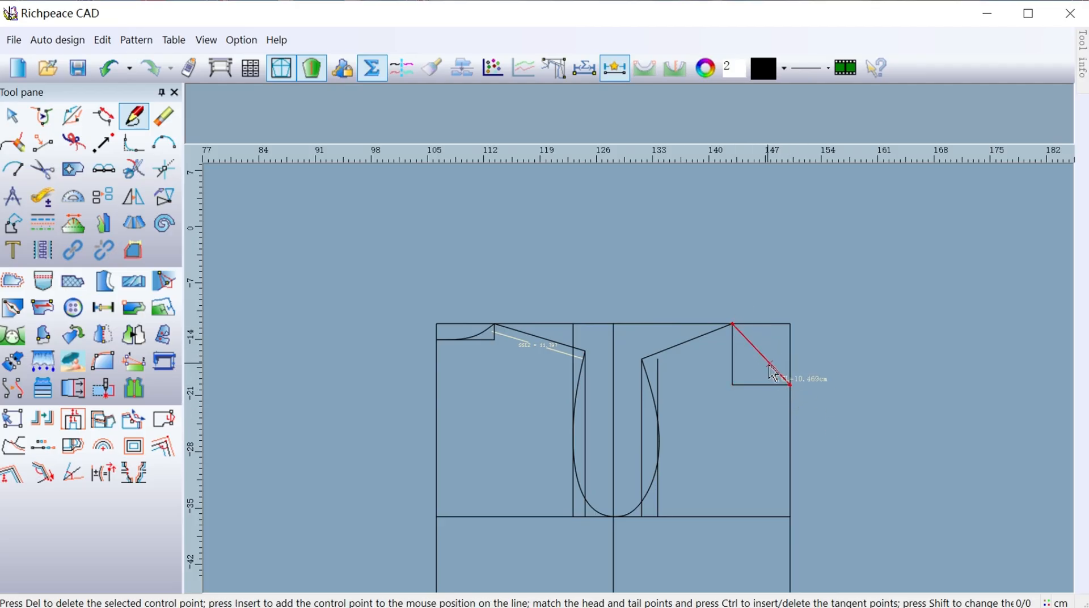
click(770, 364)
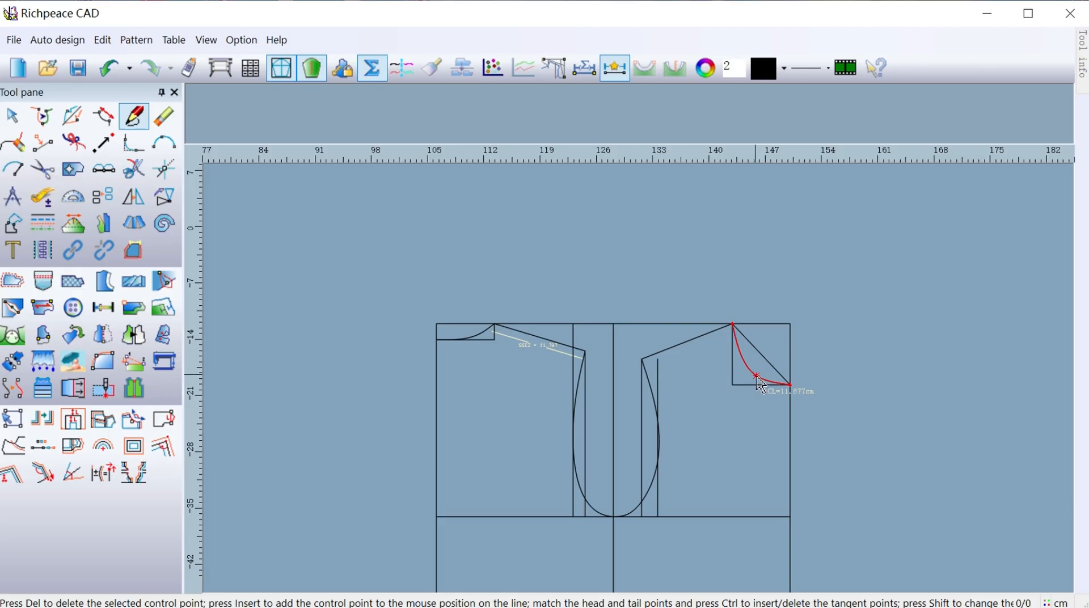
click(756, 376)
right_click(755, 426)
- Trim the first draft's two long vertical armhole construction lines at the bust line, removing the parts below it
scroll(613, 516, down, 3)
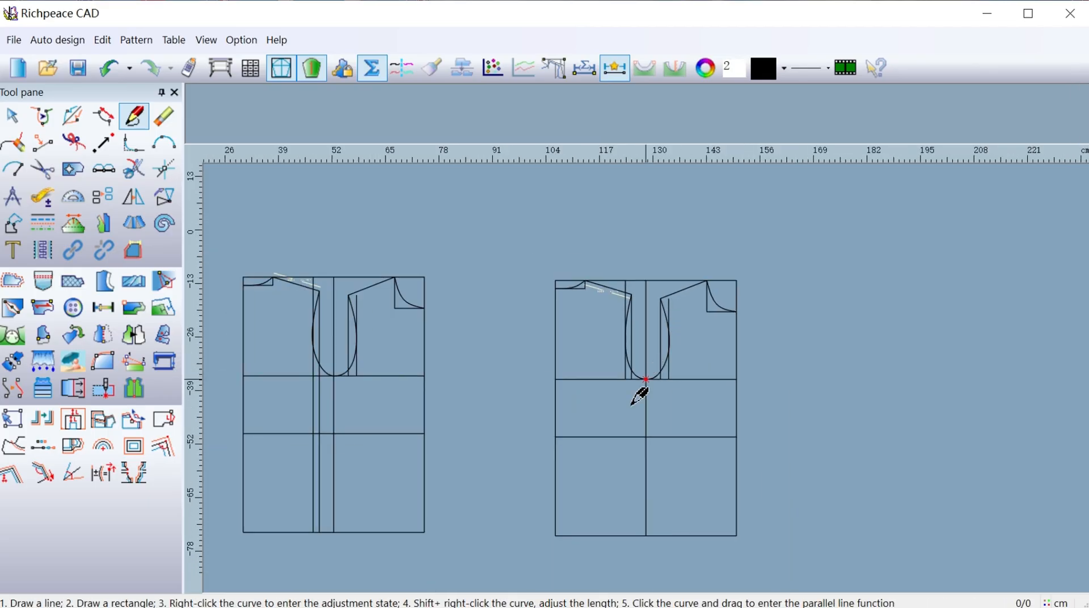
scroll(641, 386, down, 2)
scroll(661, 366, up, 1)
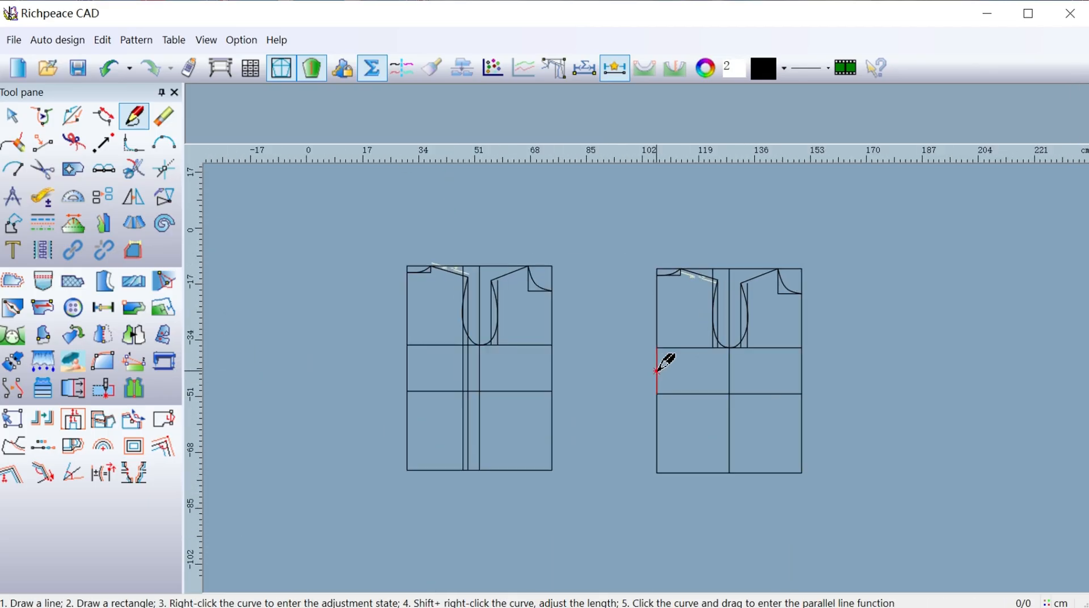
scroll(657, 369, up, 1)
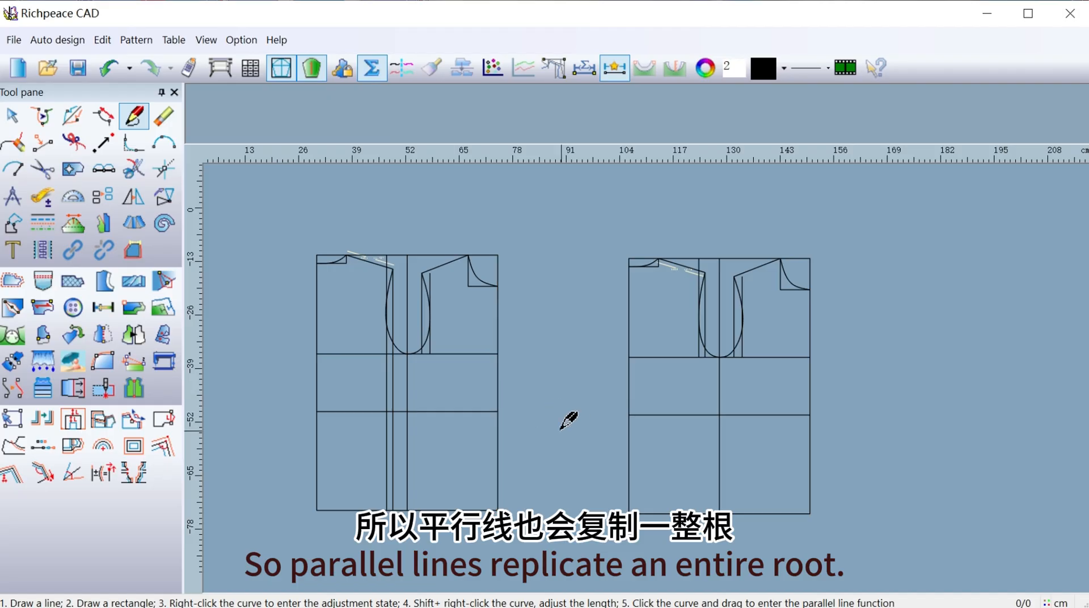
drag(351, 382, 402, 391)
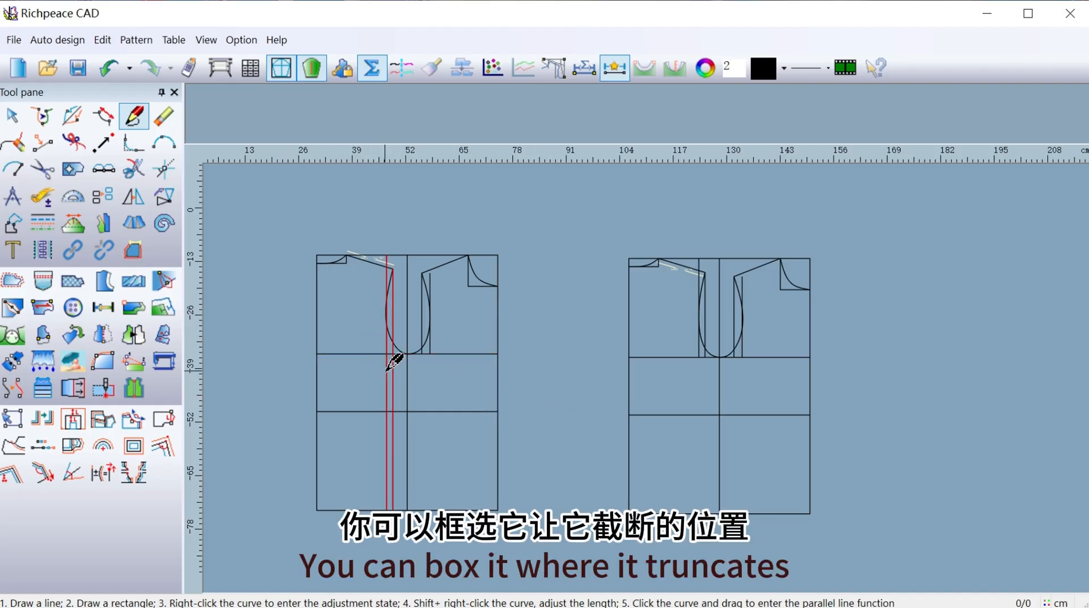
right_click(388, 370)
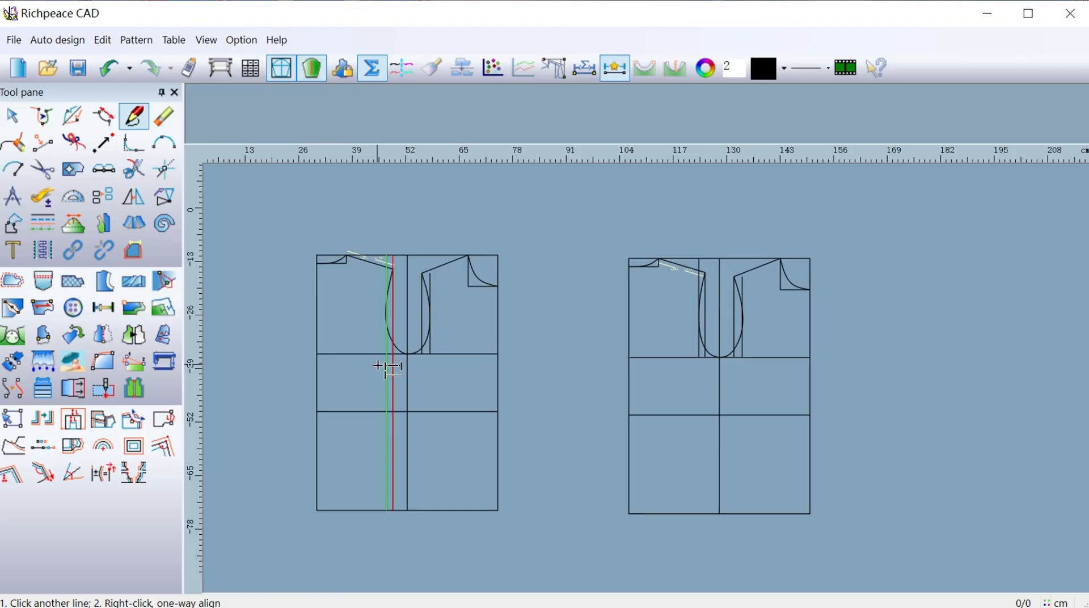
right_click(377, 366)
drag(372, 364, 401, 384)
click(359, 349)
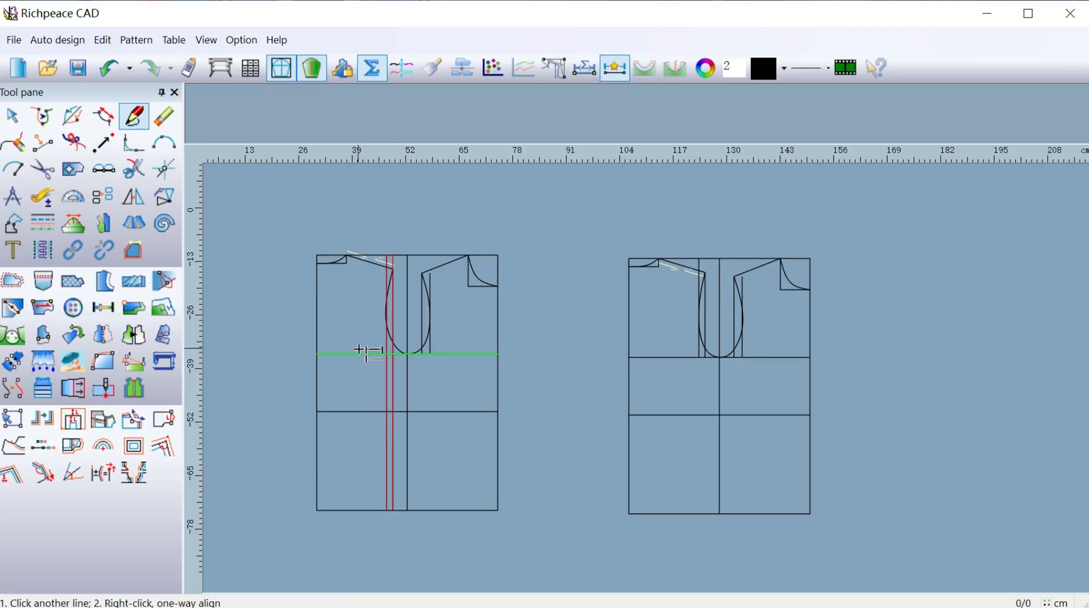
right_click(359, 350)
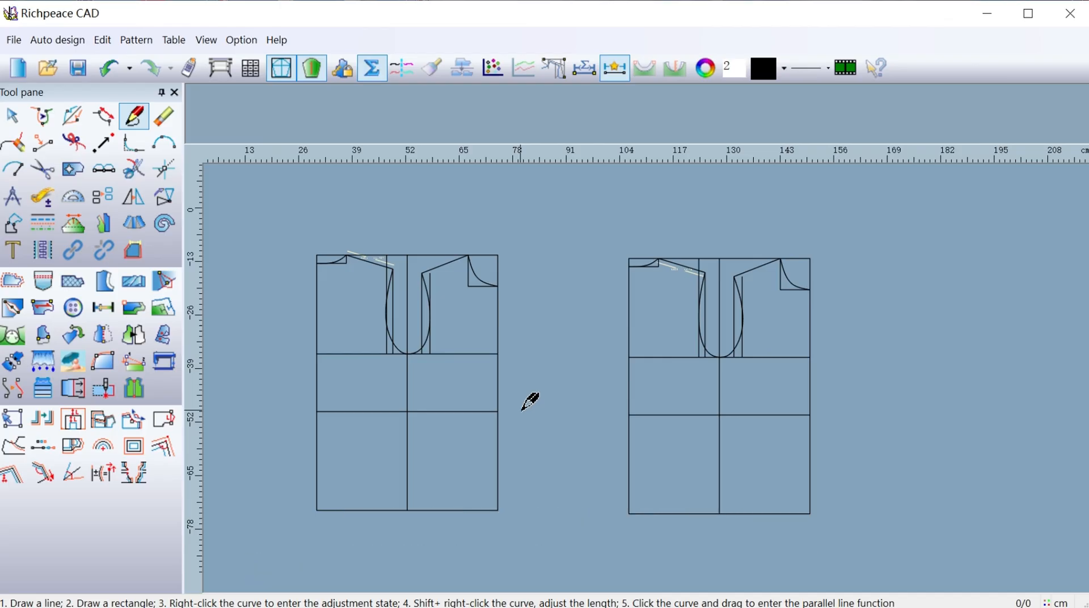
- Show the Edit measurement pane and increase the GL measurement of size M by 3
middle_drag(522, 410, 573, 401)
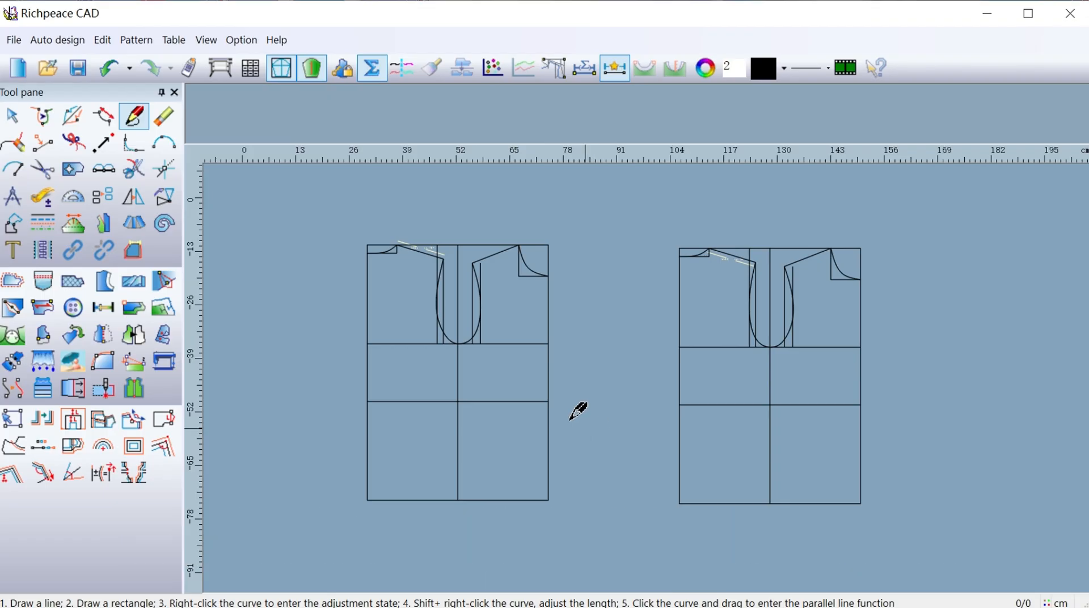
middle_drag(577, 410, 702, 390)
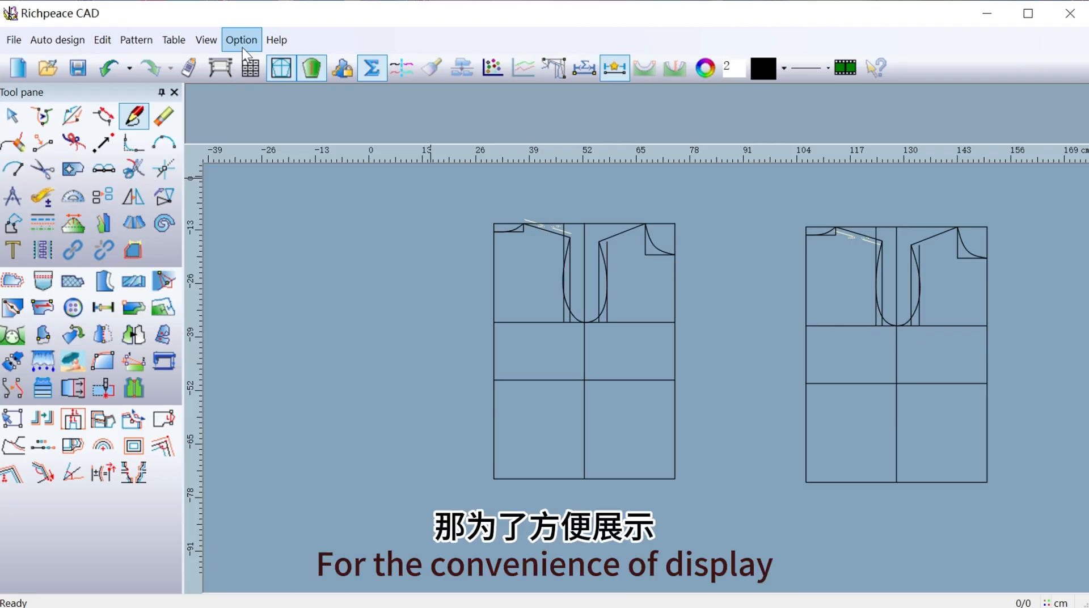
click(209, 47)
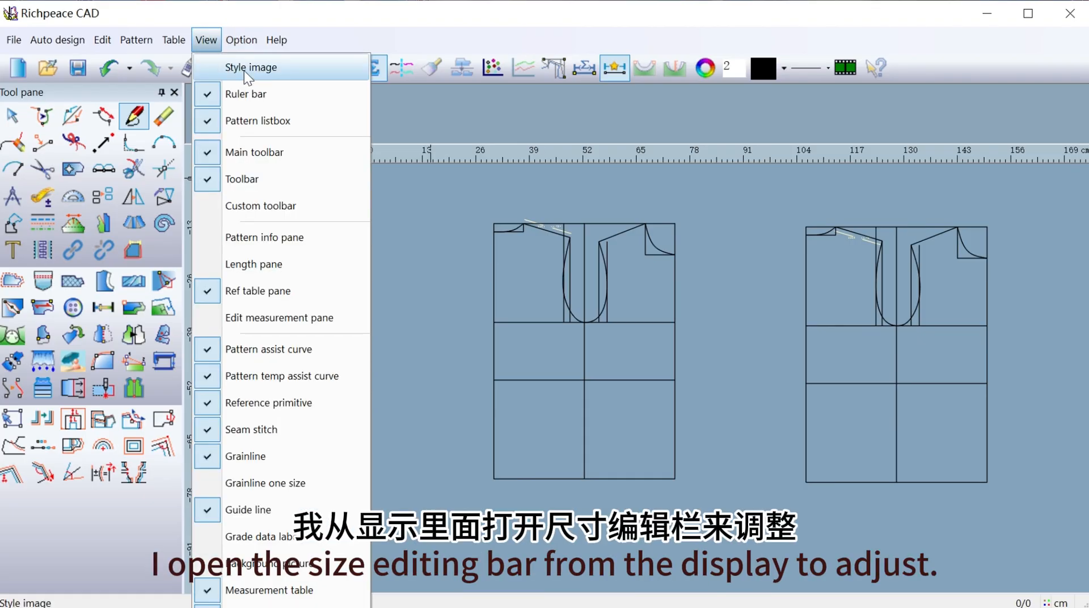
click(278, 325)
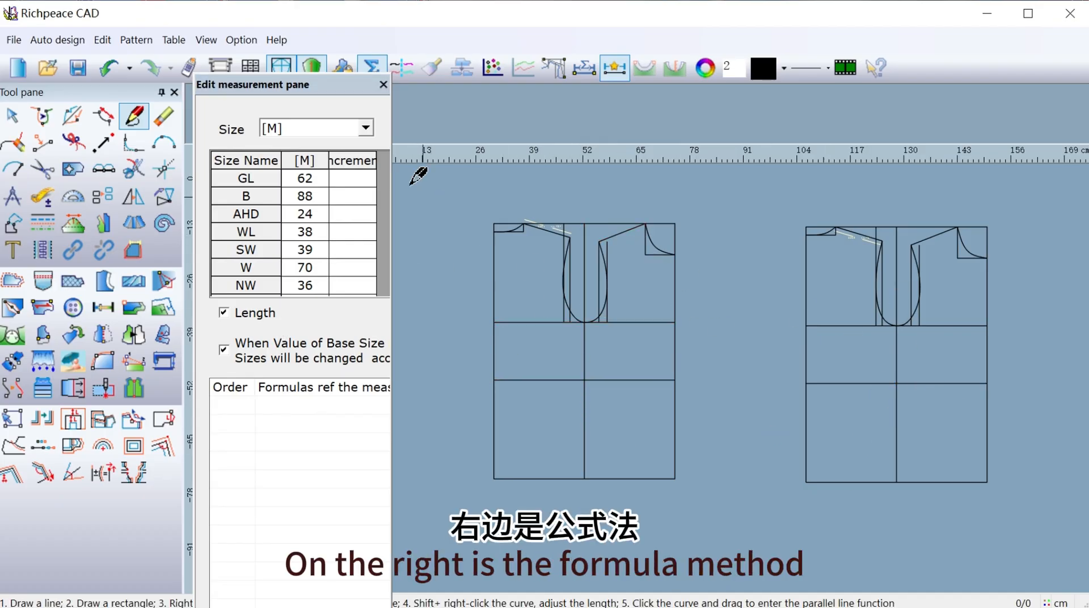
click(363, 179)
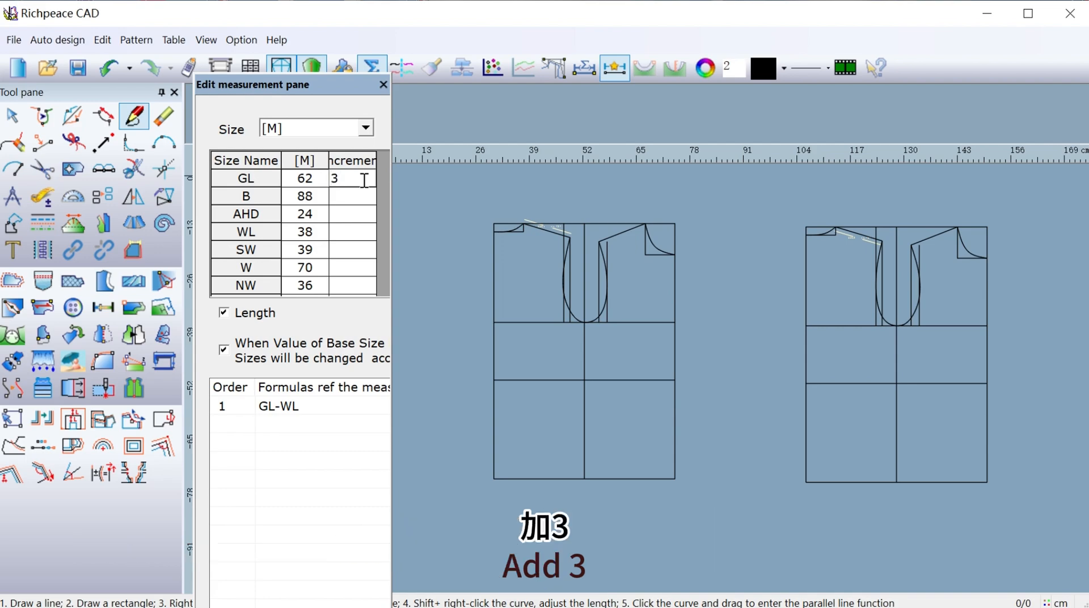
key(Return)
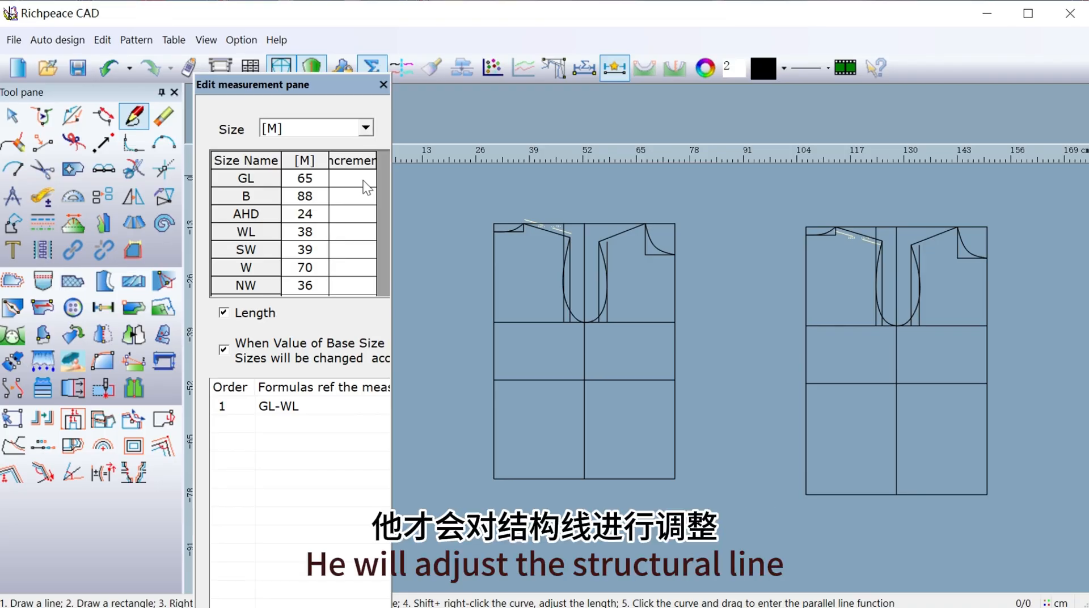
- Apply an increment of -2 to the B measurement and 1 to AHD for size M
click(356, 199)
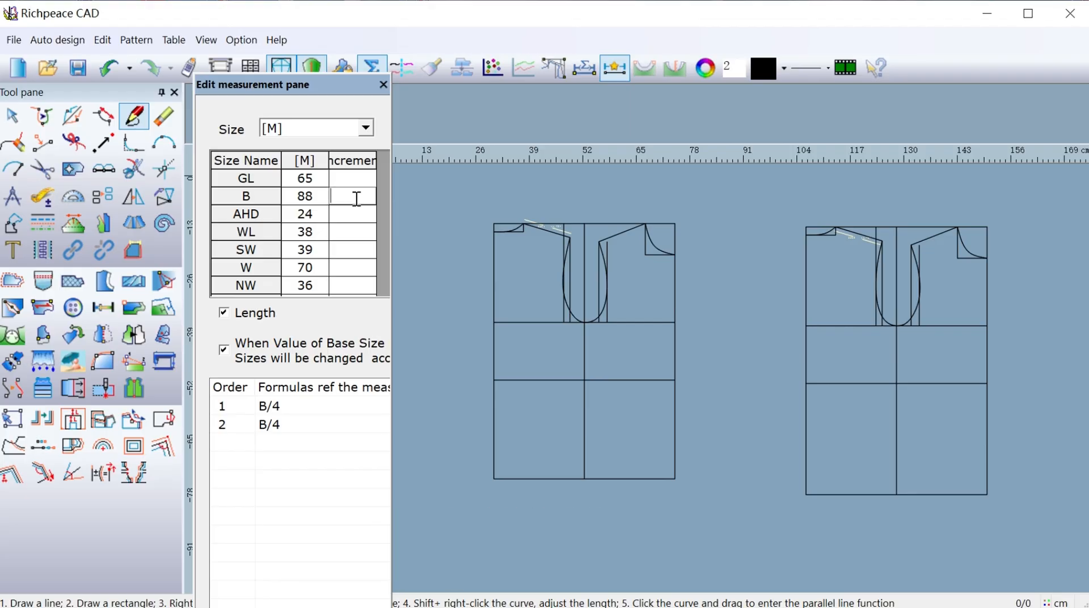
text(-)
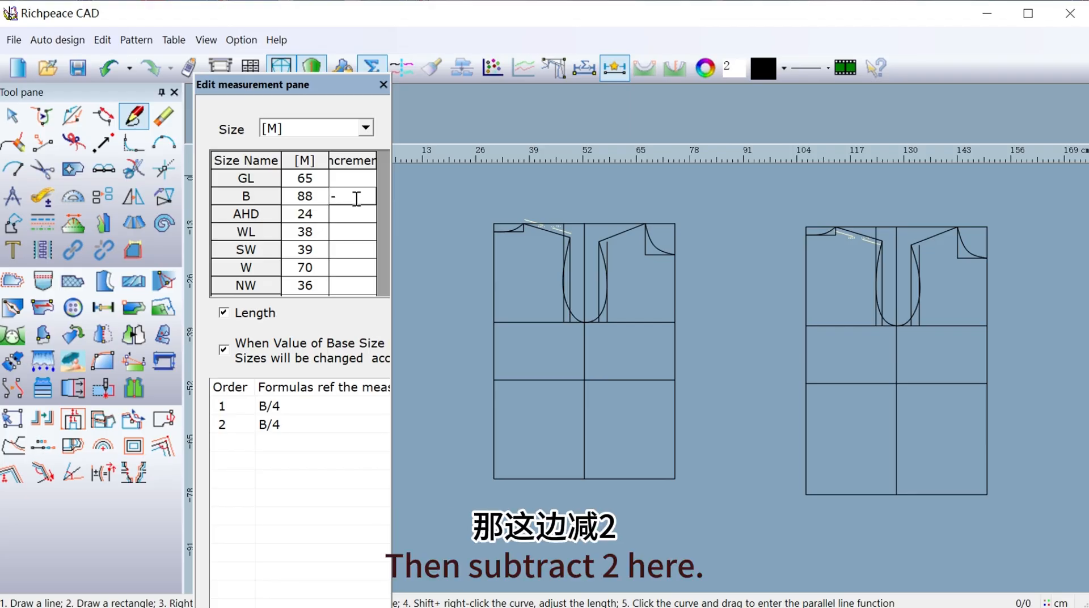
text(2)
key(Return)
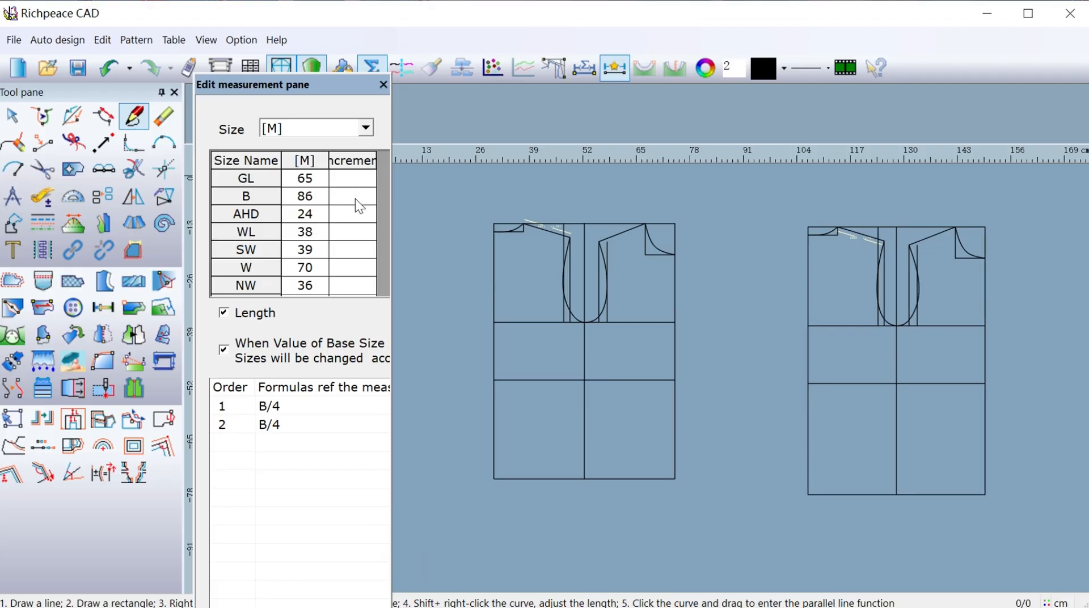
click(357, 214)
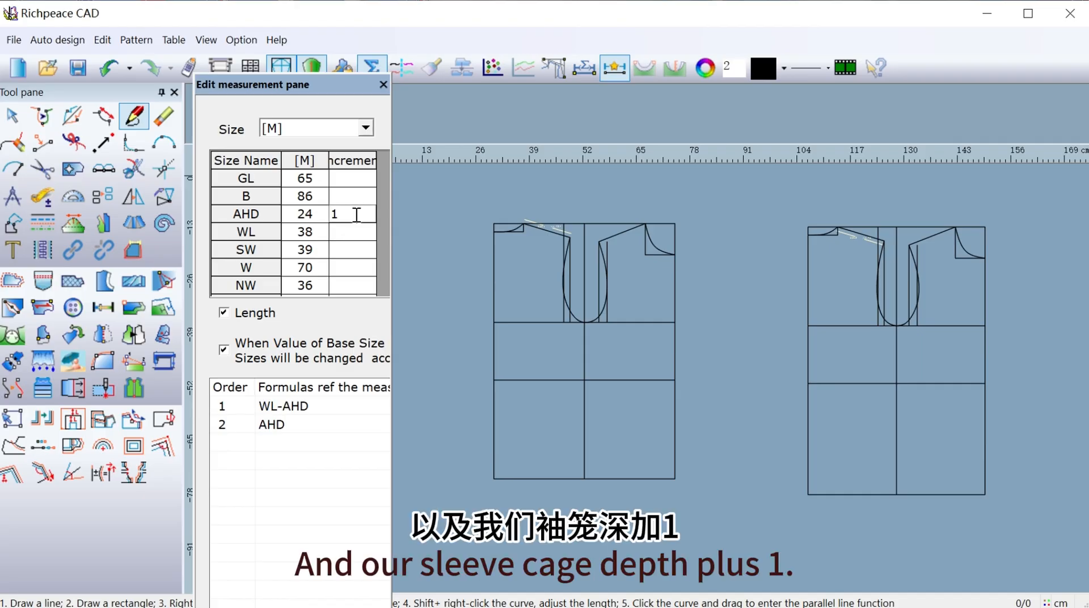
key(Return)
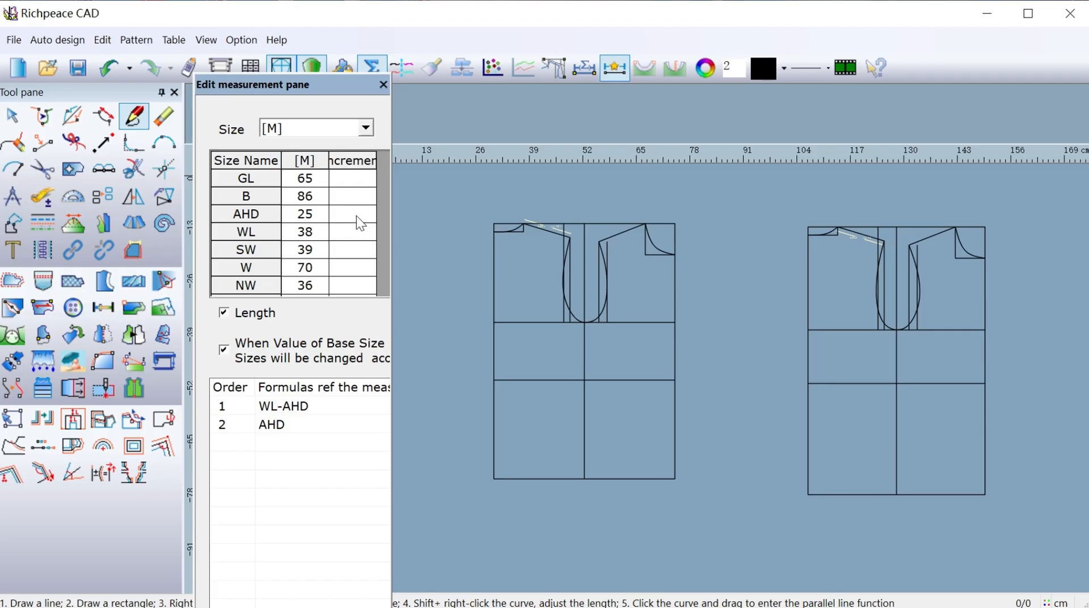
- Apply an increment of 2 to WL and -2 to SW for size M, and close the measurement pane
click(358, 232)
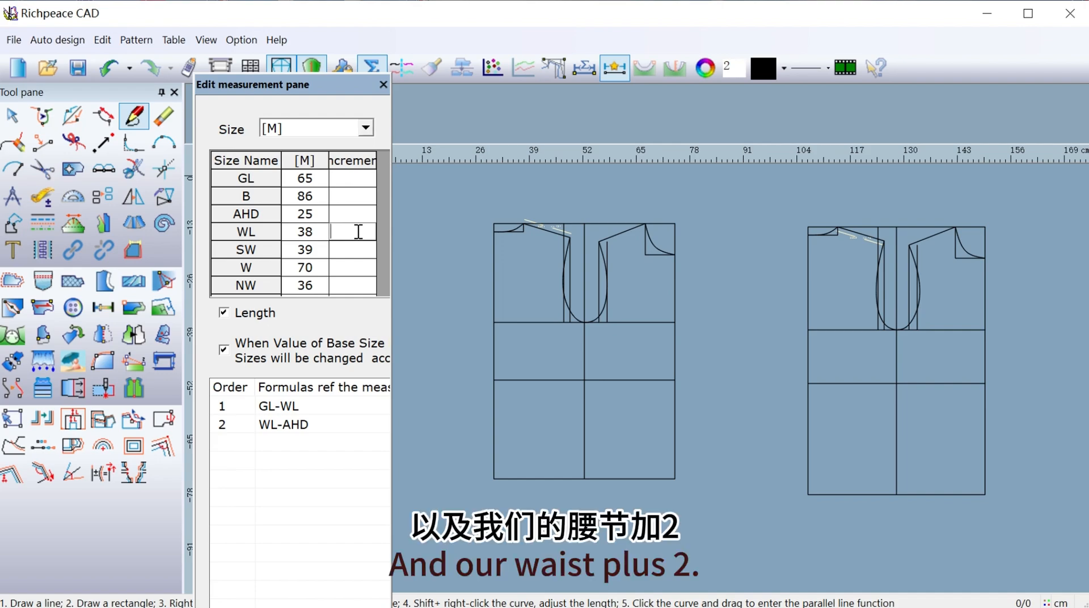
text(=)
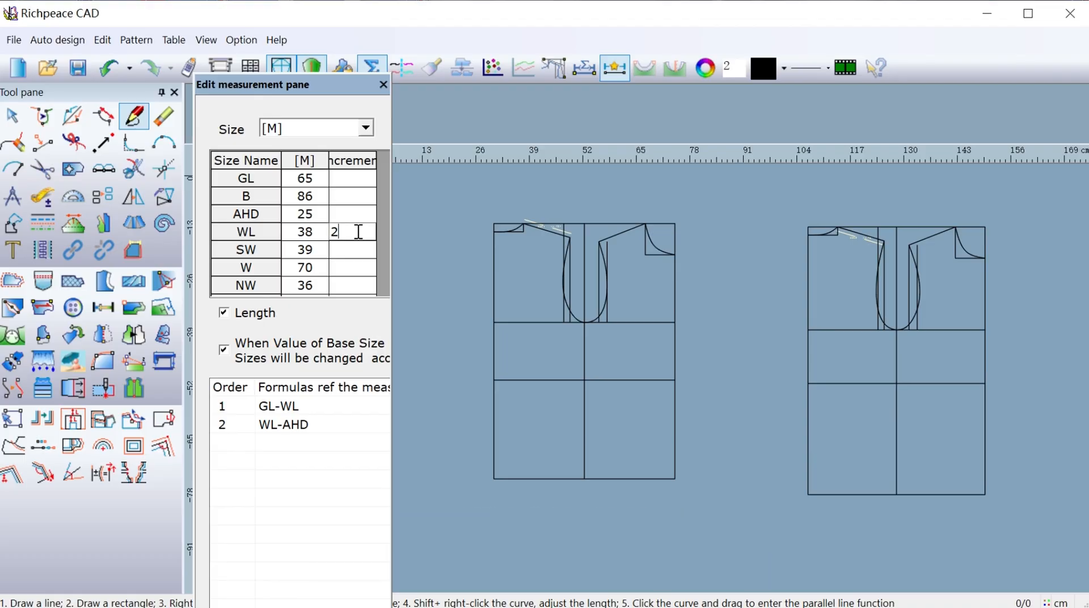
key(Return)
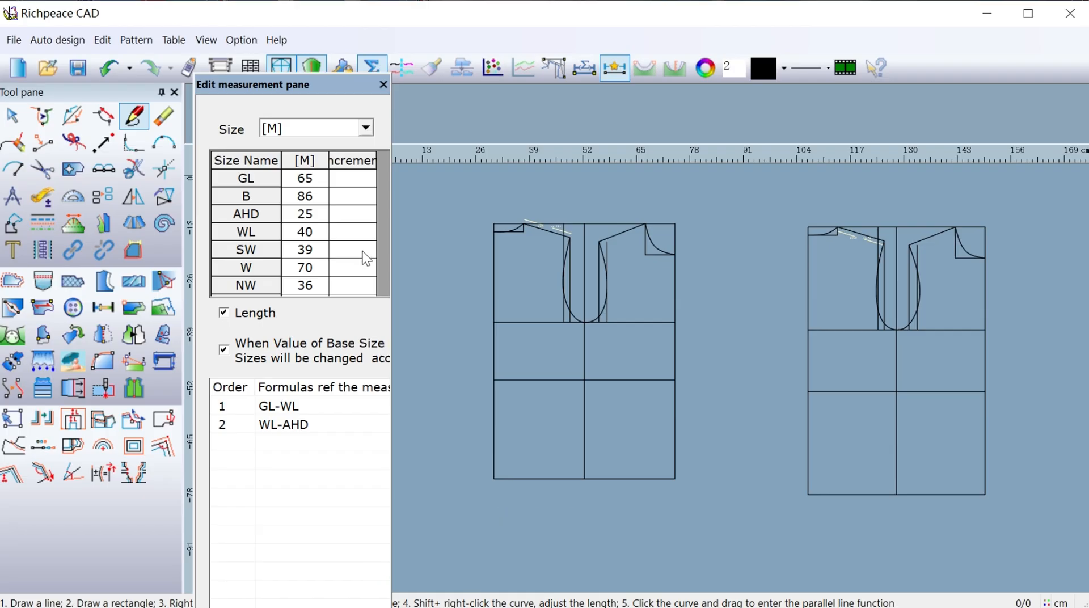
click(362, 251)
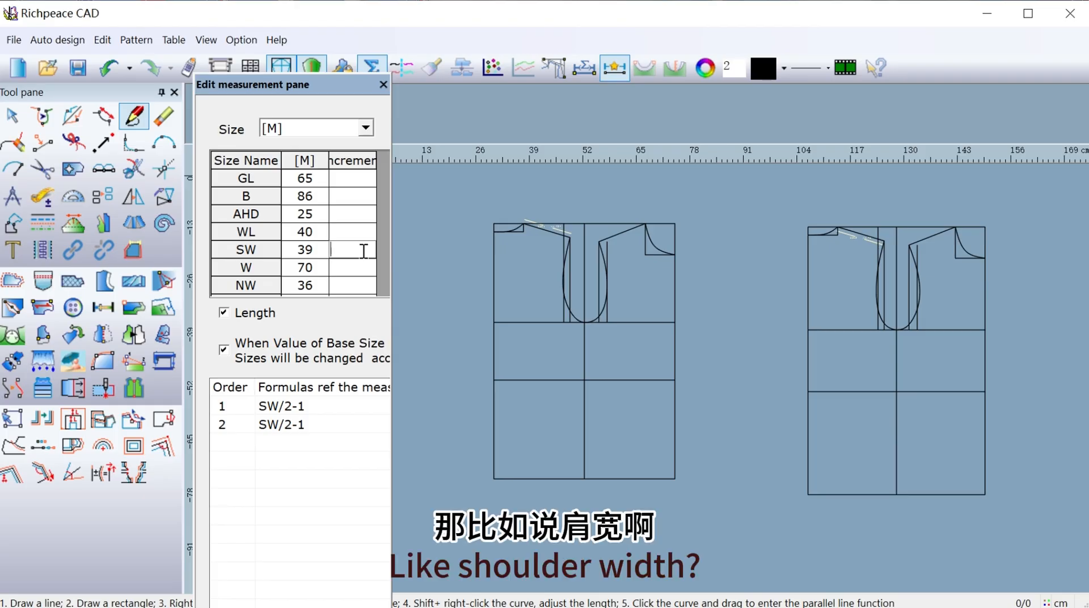
text(-2)
key(Return)
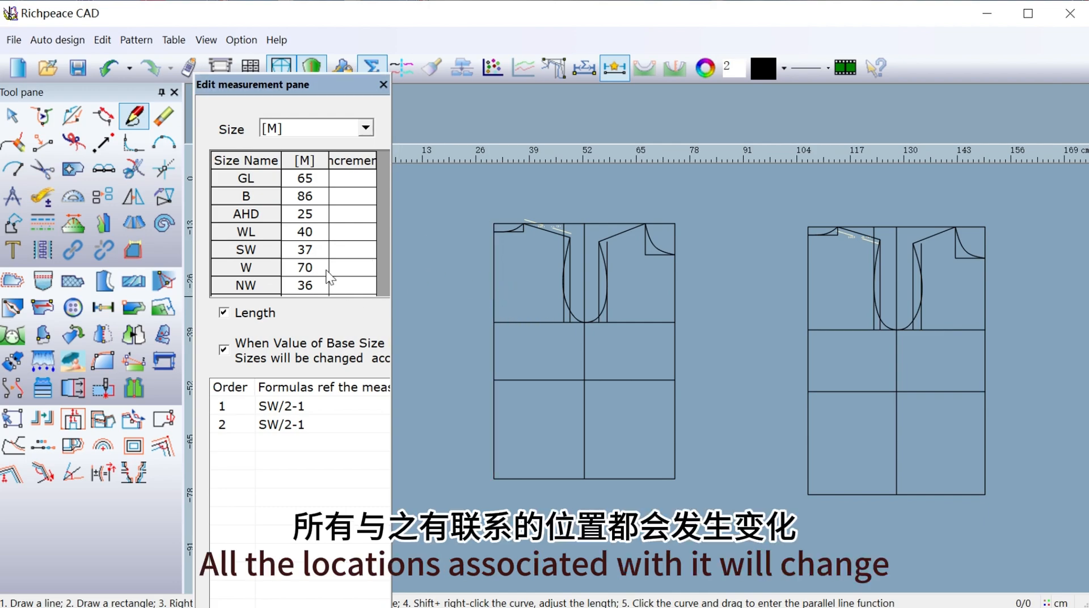
scroll(329, 284, down, 1)
scroll(329, 288, down, 1)
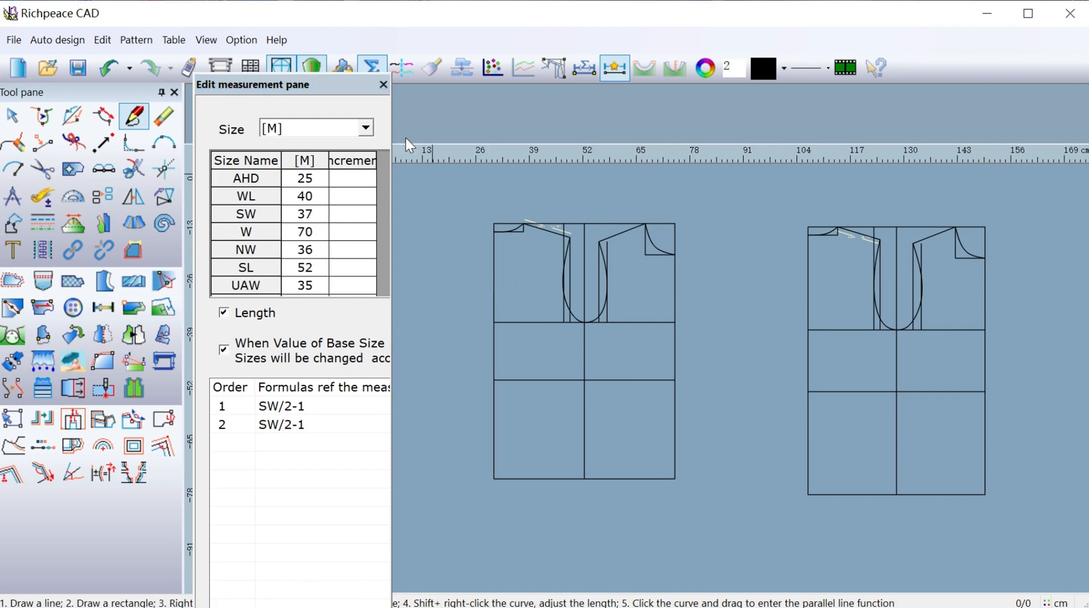
click(383, 85)
click(896, 392)
click(896, 369)
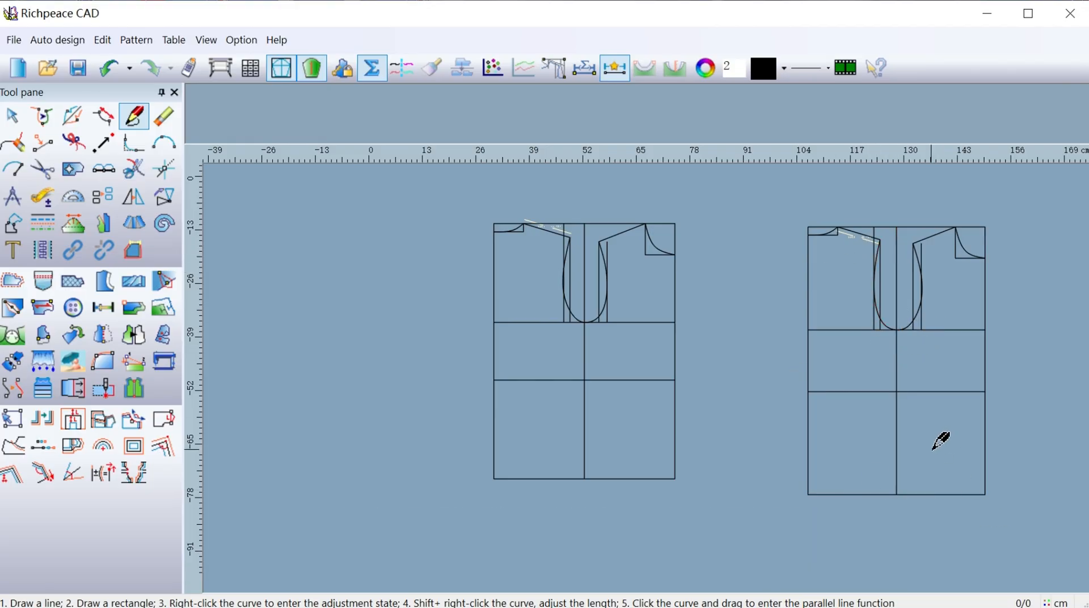
- Open the size table and set size M's GL to 63 and B to 87
click(250, 68)
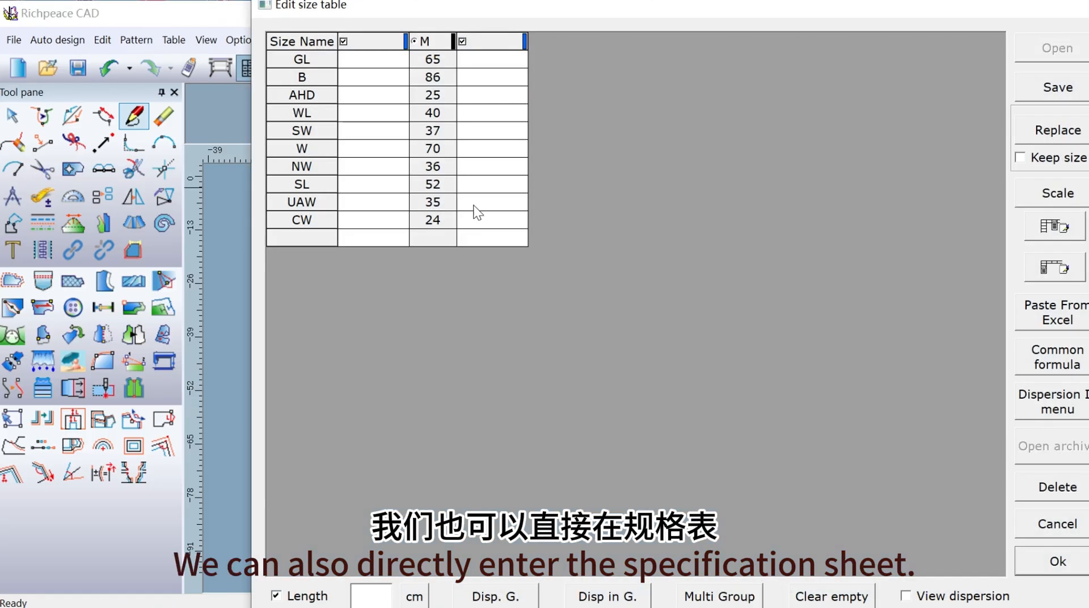
click(442, 64)
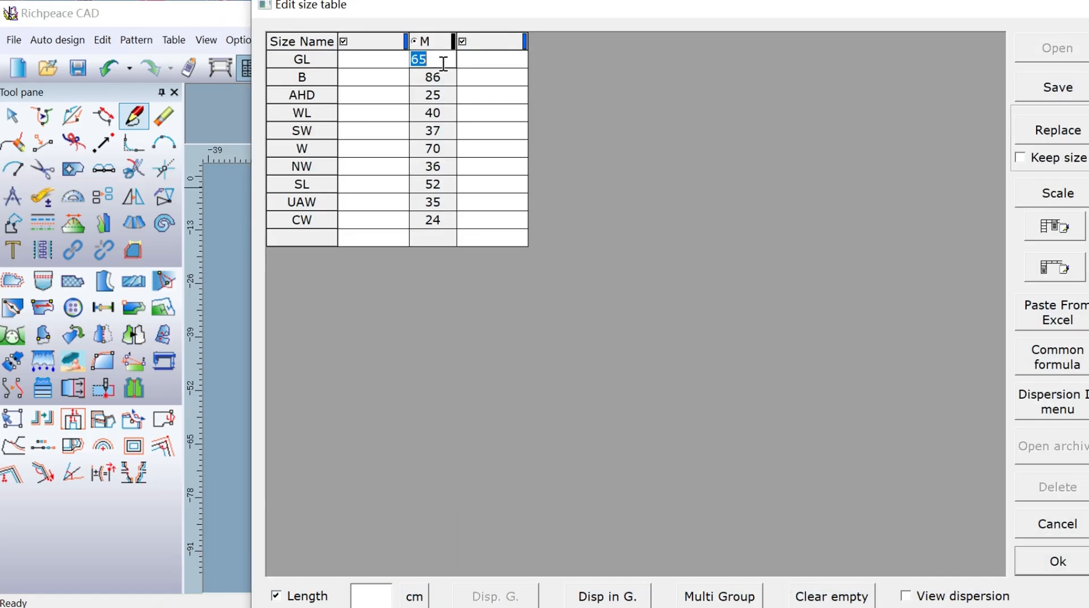
click(444, 63)
text(3)
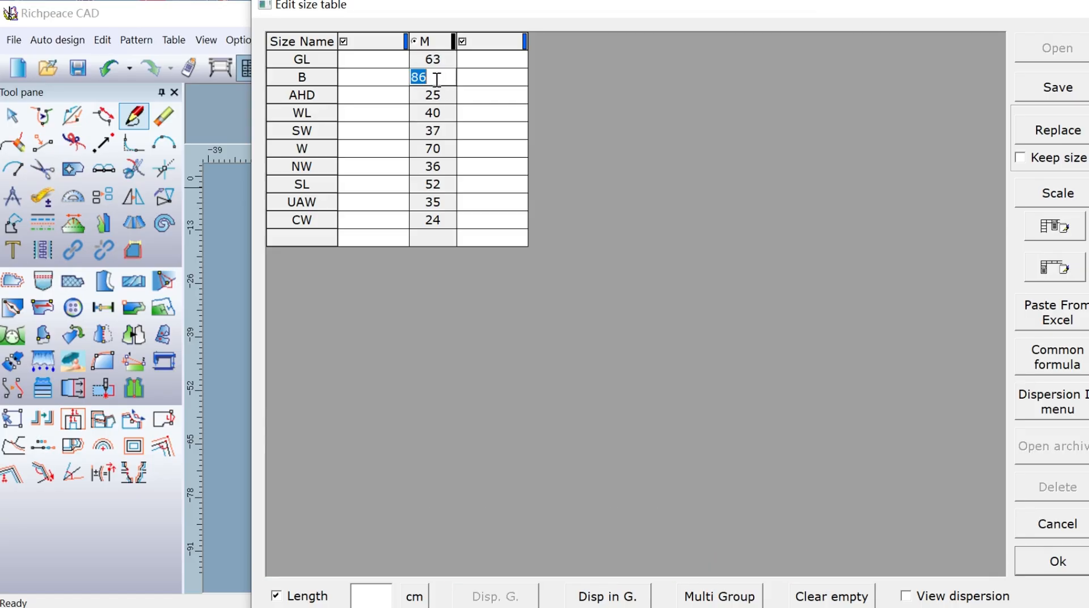
click(426, 76)
text(7)
- Set size M's AHD to 24.5, WL to 41 and W to 73, and apply the size table
click(431, 94)
text(2)
click(442, 112)
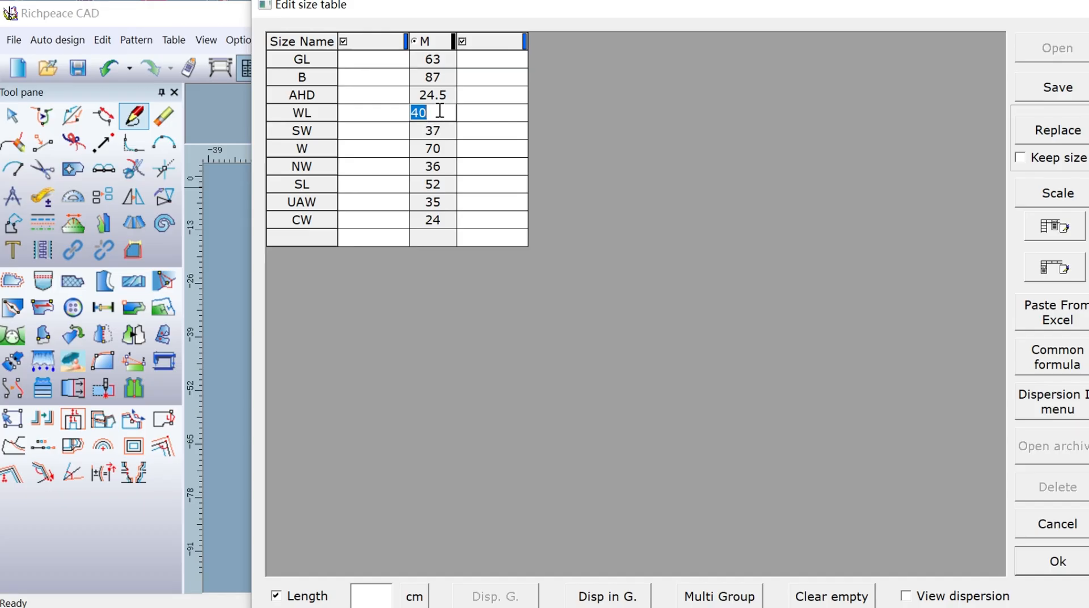
text(4)
click(434, 145)
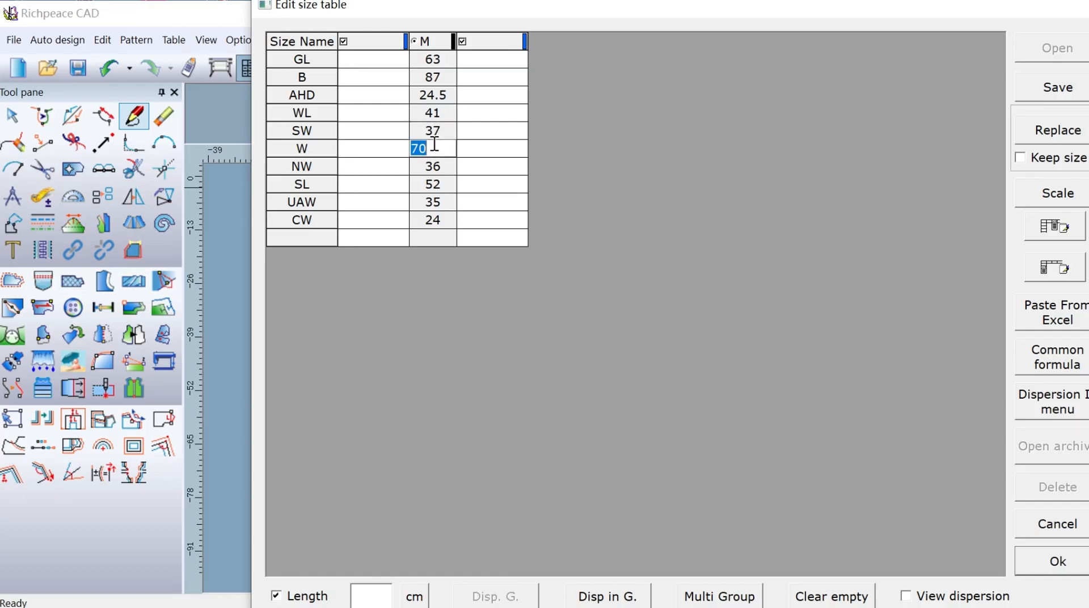
text(73)
click(1036, 563)
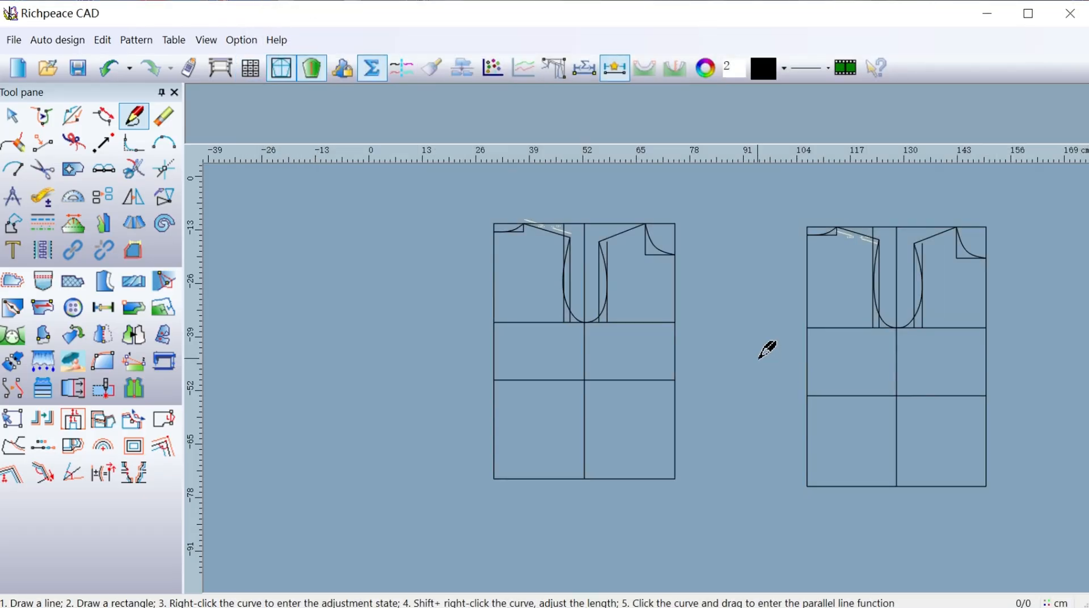
- Undo and redo the size table change to compare the formula draft before and after
click(122, 73)
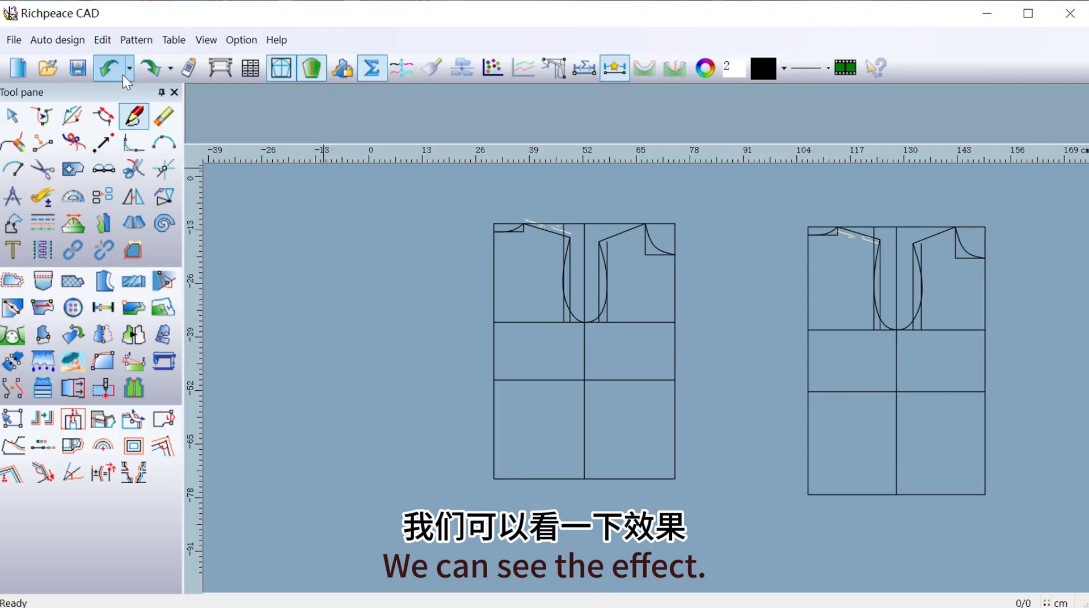
click(136, 74)
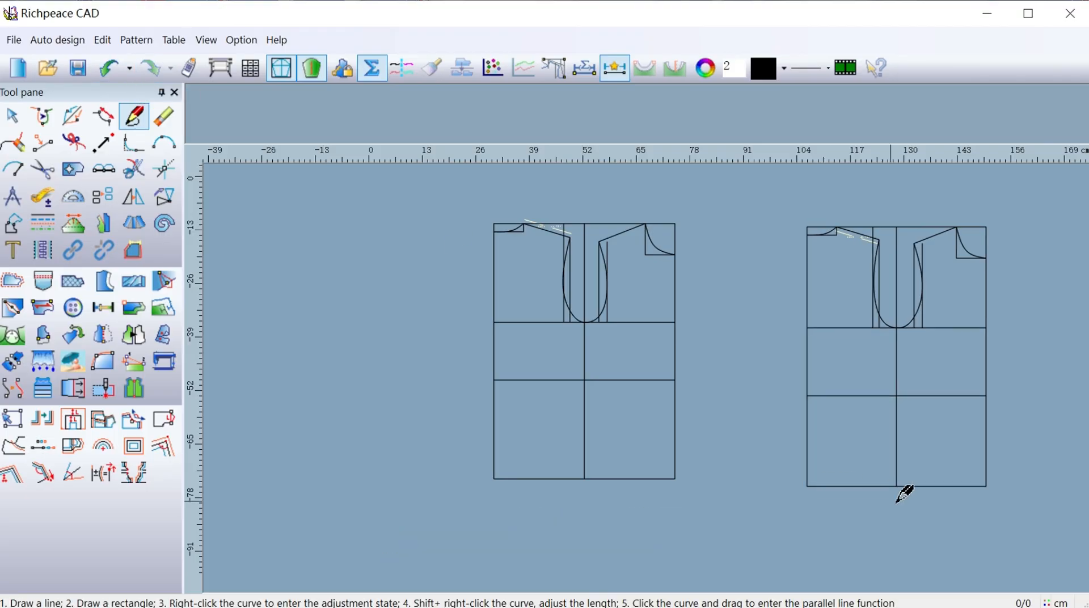
- Cut the back bodice piece from the free-method draft along its neckline, shoulder, armhole, side seam, hem and center back
middle_drag(727, 363, 545, 354)
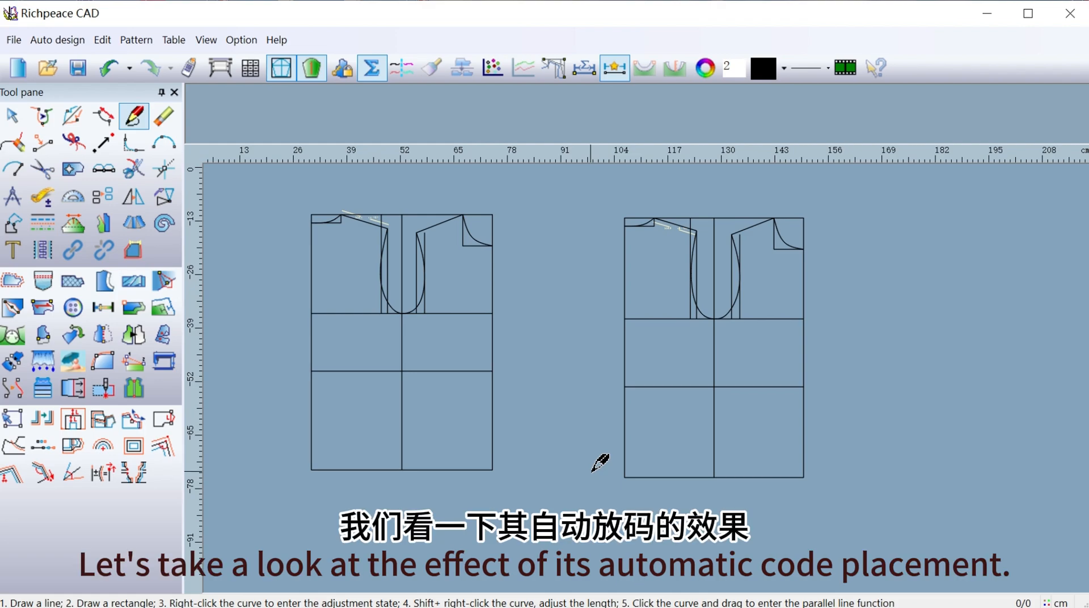
click(43, 169)
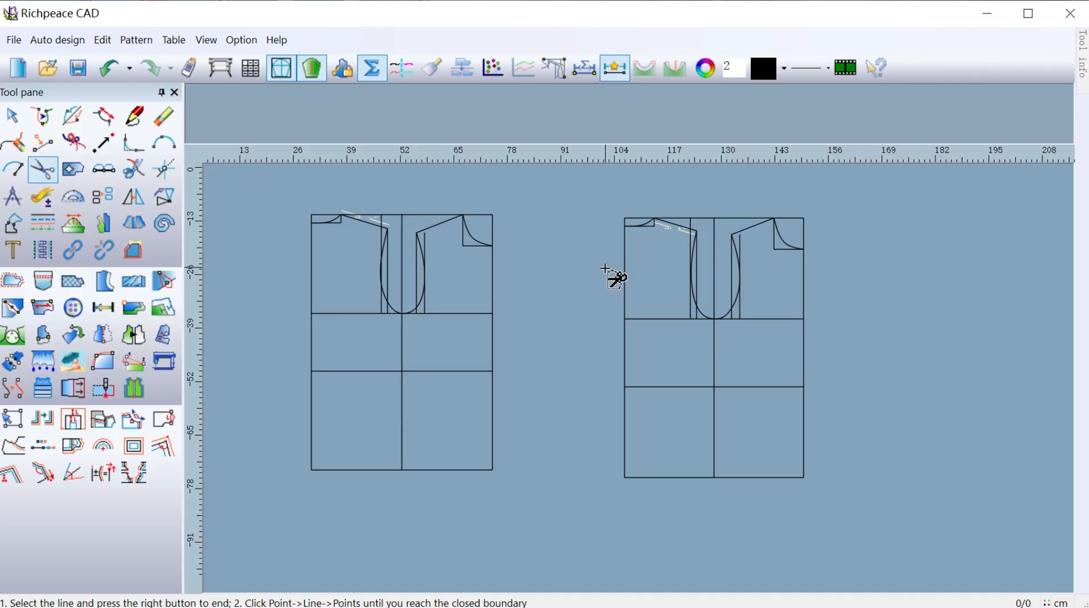
scroll(401, 299, up, 1)
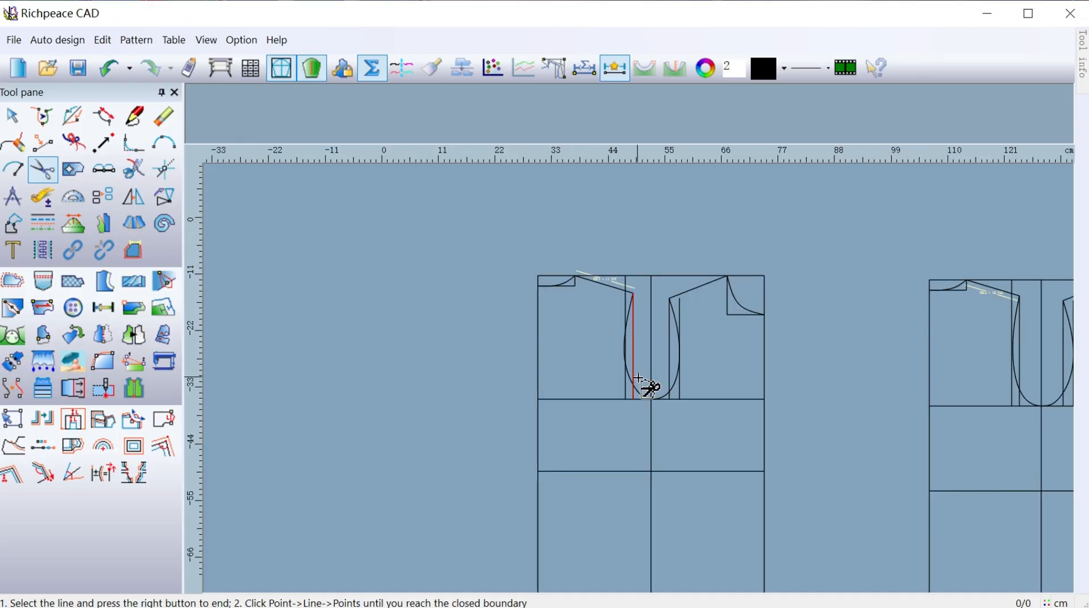
scroll(866, 493, down, 1)
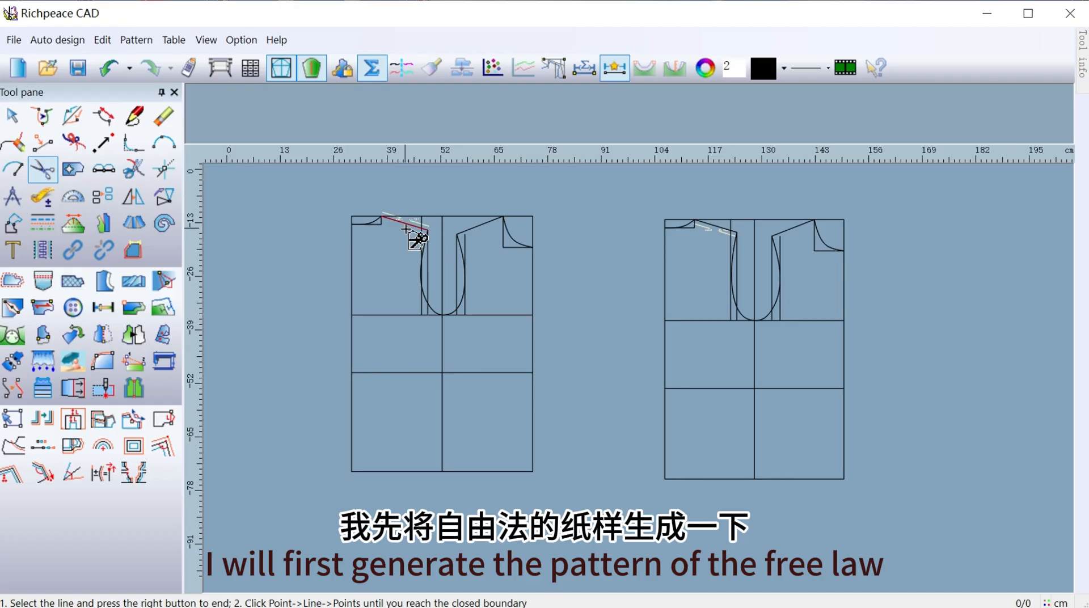
click(379, 222)
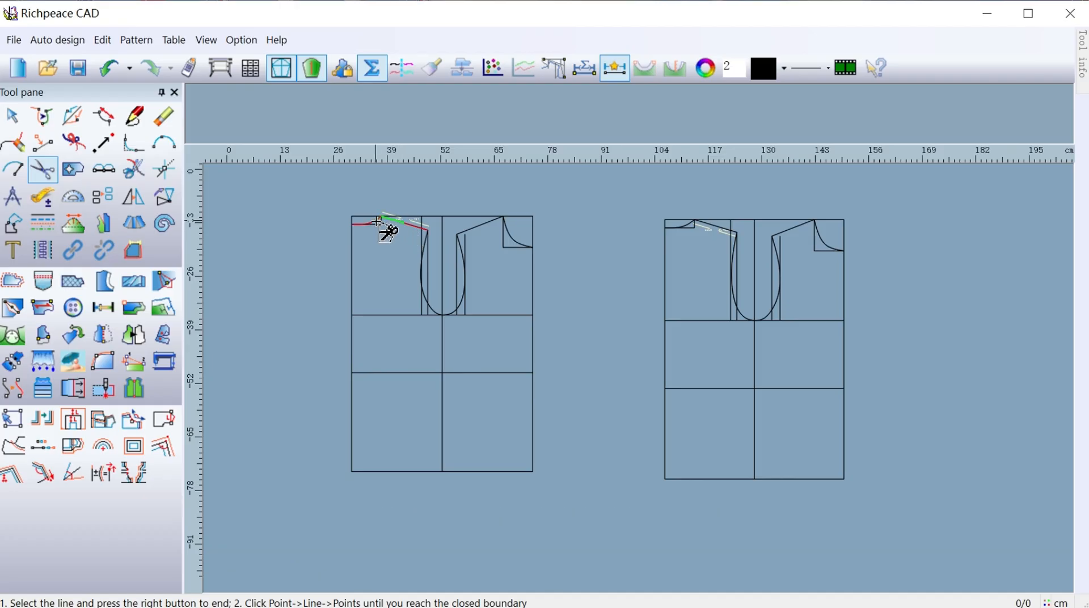
click(353, 247)
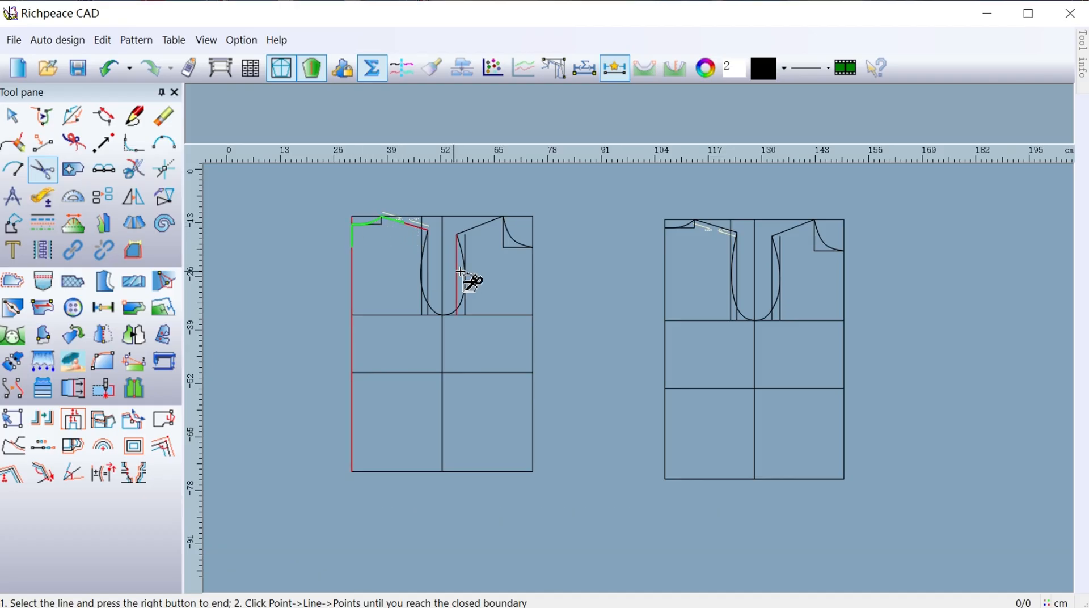
click(424, 254)
drag(475, 336, 426, 346)
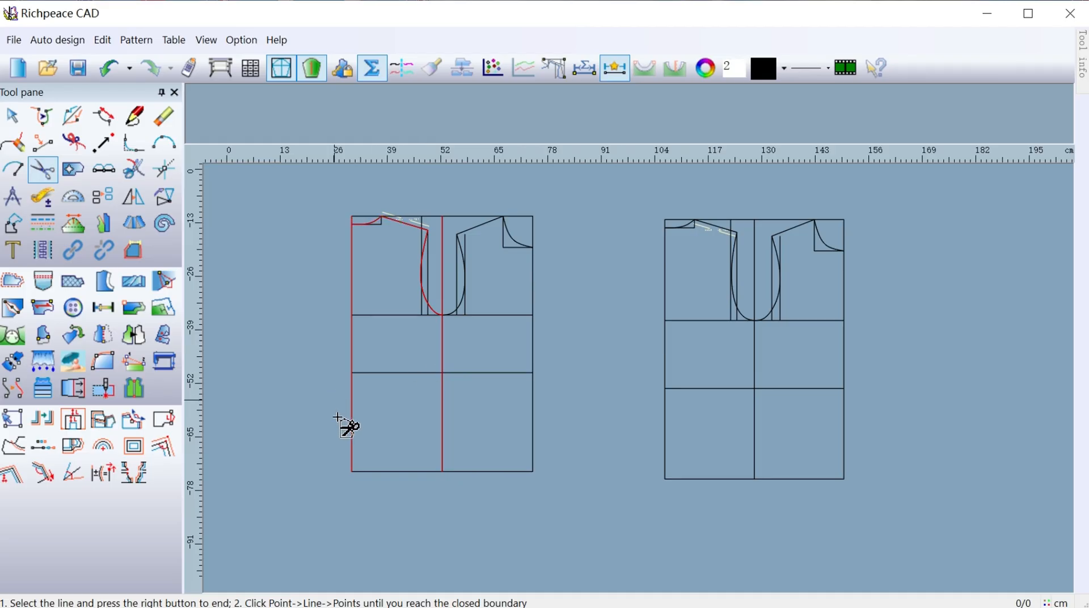
drag(335, 401, 402, 499)
right_click(410, 415)
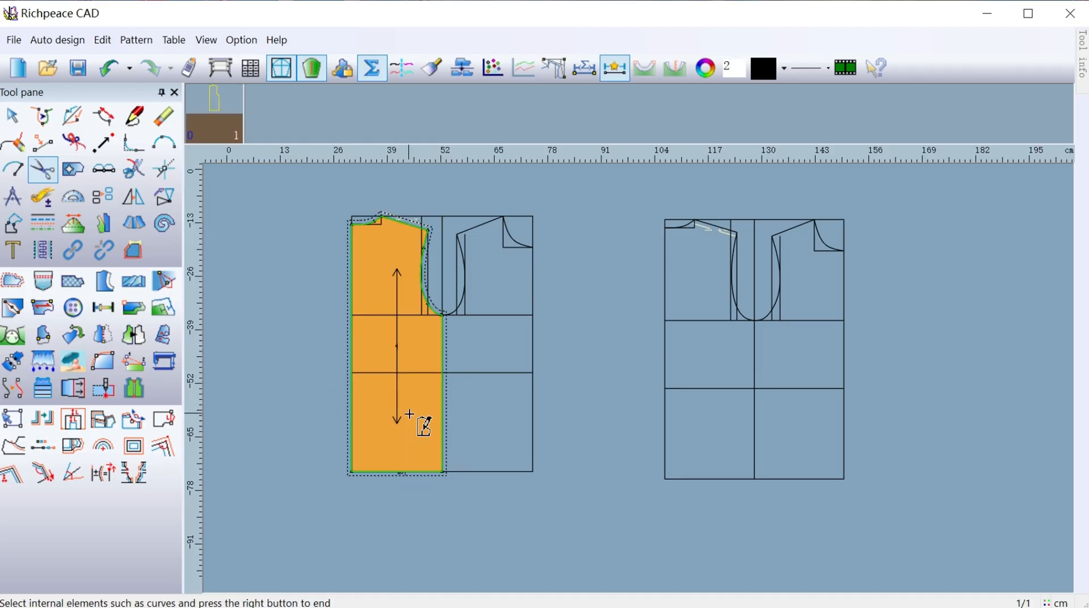
- Place the free-method back piece below its draft and finish without adding internal lines
key(space)
scroll(454, 502, down, 2)
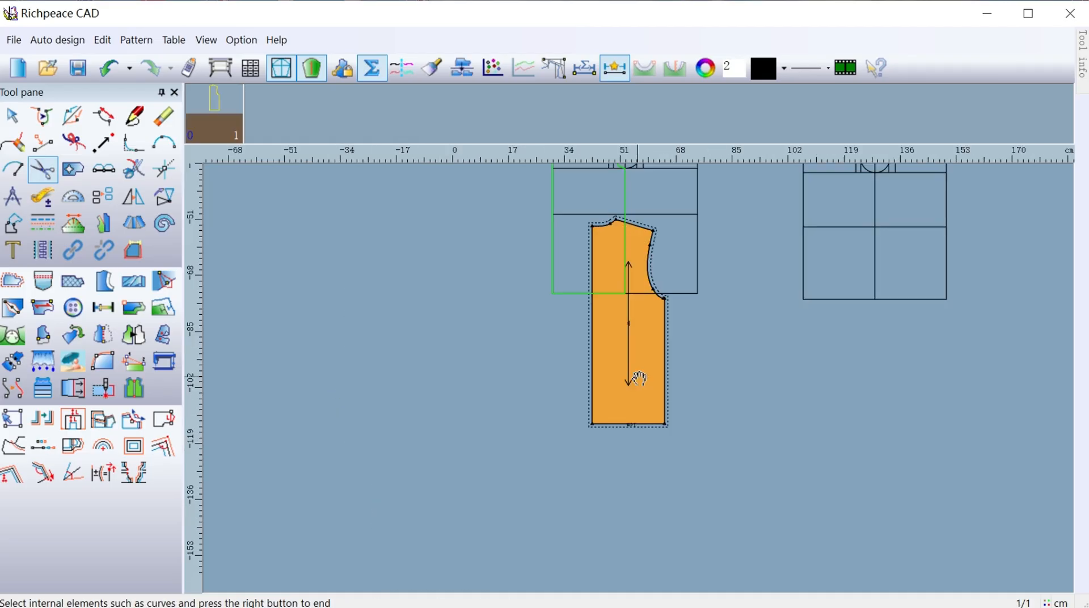
click(606, 481)
scroll(670, 238, down, 2)
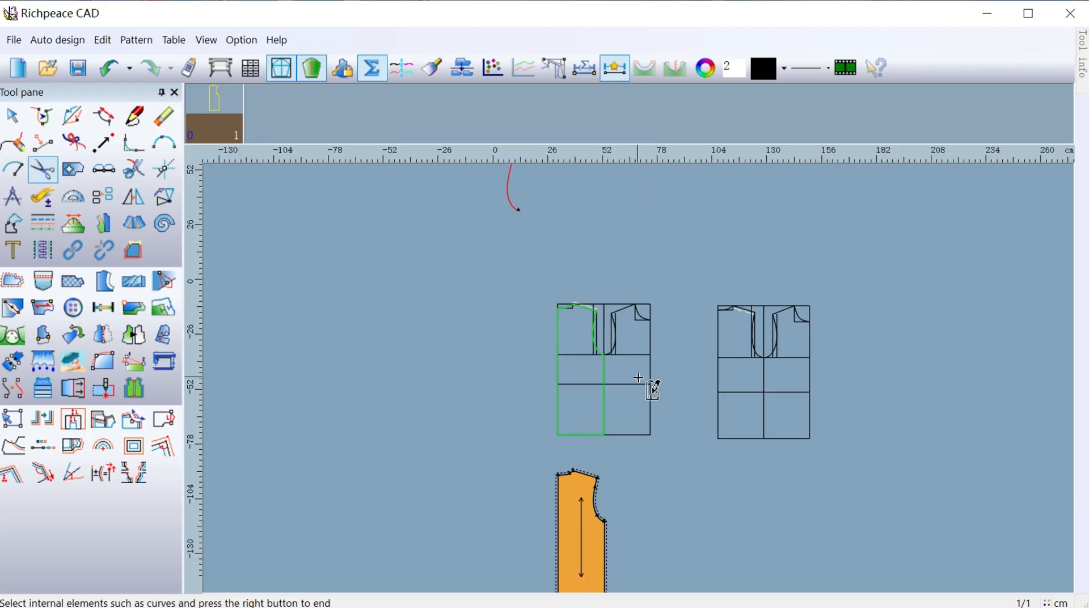
scroll(637, 378, up, 1)
scroll(638, 377, up, 2)
right_click(722, 340)
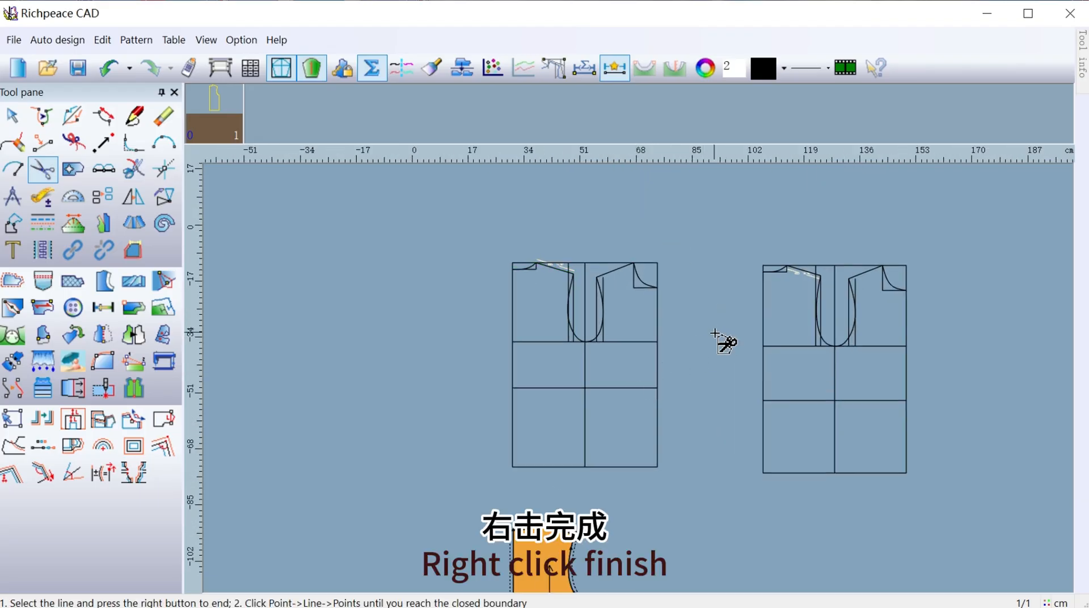
- Cut the front bodice piece from the free-method draft along its shoulder, neckline, center front, armhole, side seam and hem
click(614, 270)
click(650, 285)
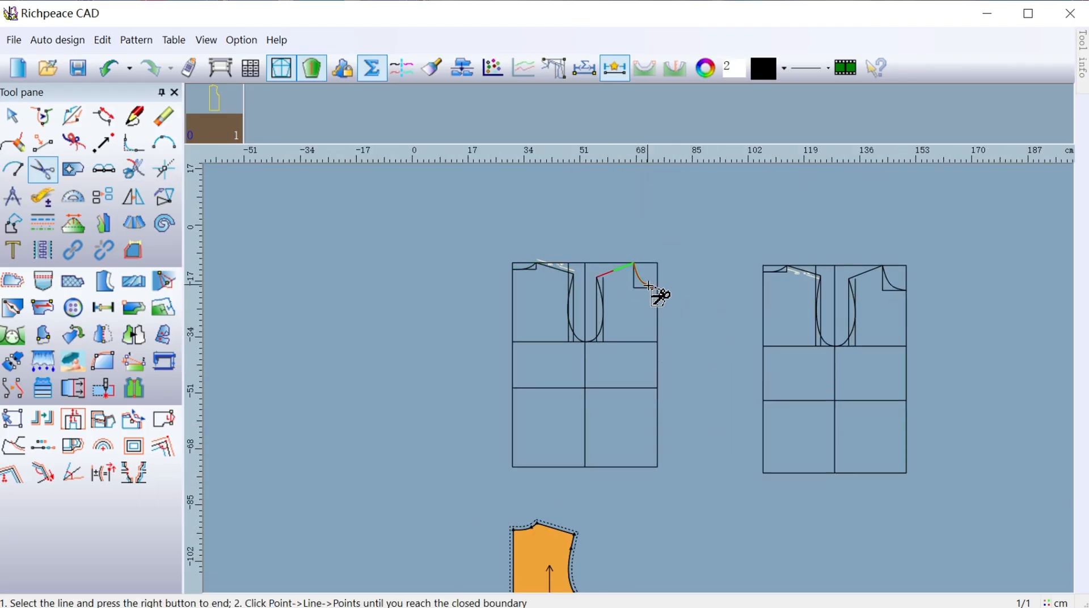
drag(673, 318, 644, 310)
click(604, 321)
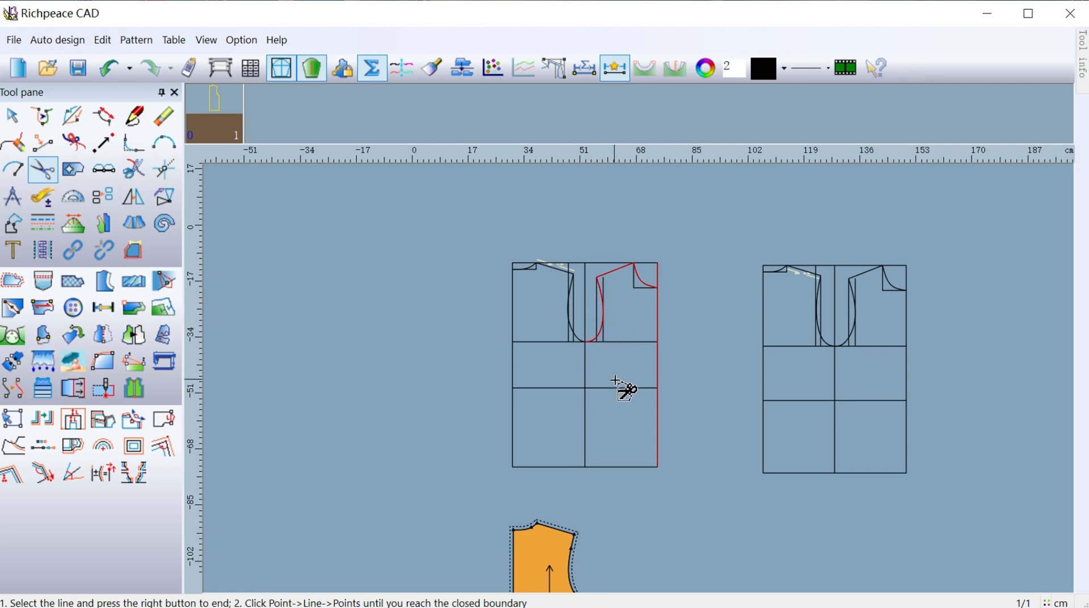
drag(605, 366, 640, 490)
right_click(630, 445)
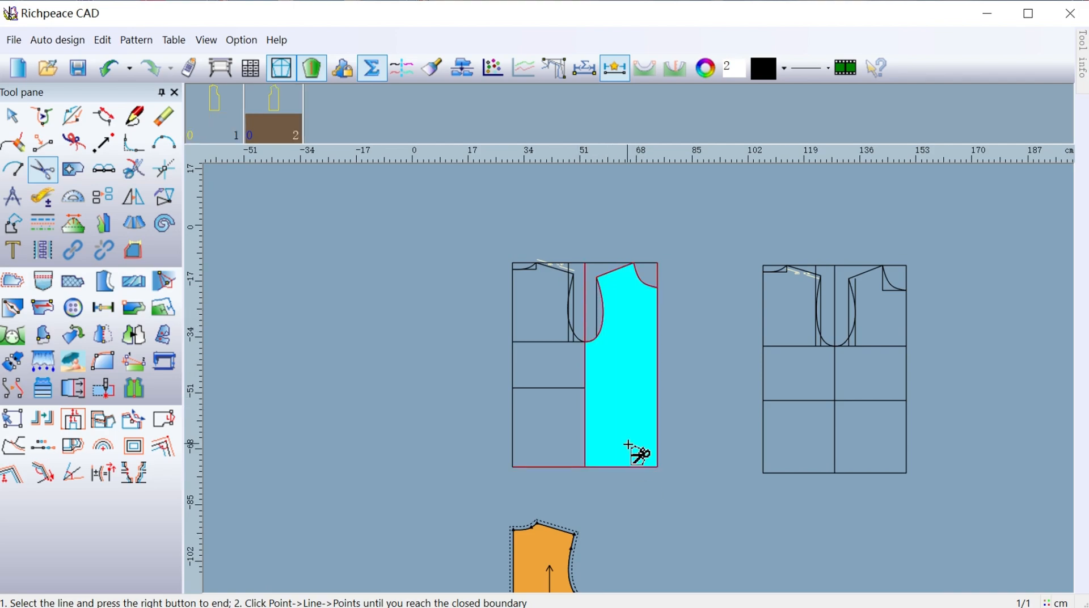
- Place the free-method front piece level beside its back piece and finish the selection
key(space)
scroll(670, 576, down, 1)
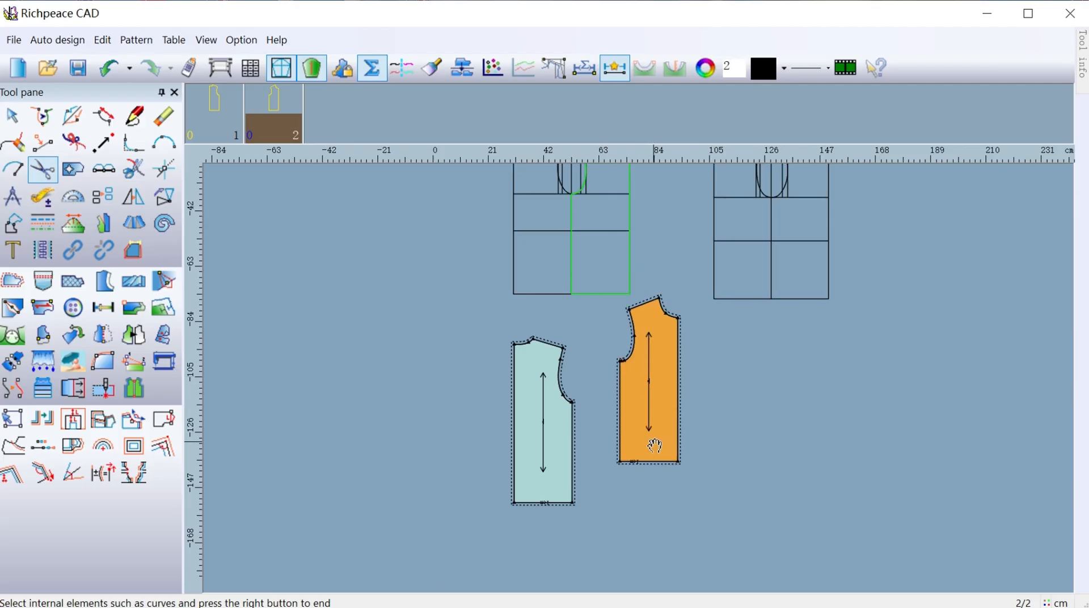
click(642, 487)
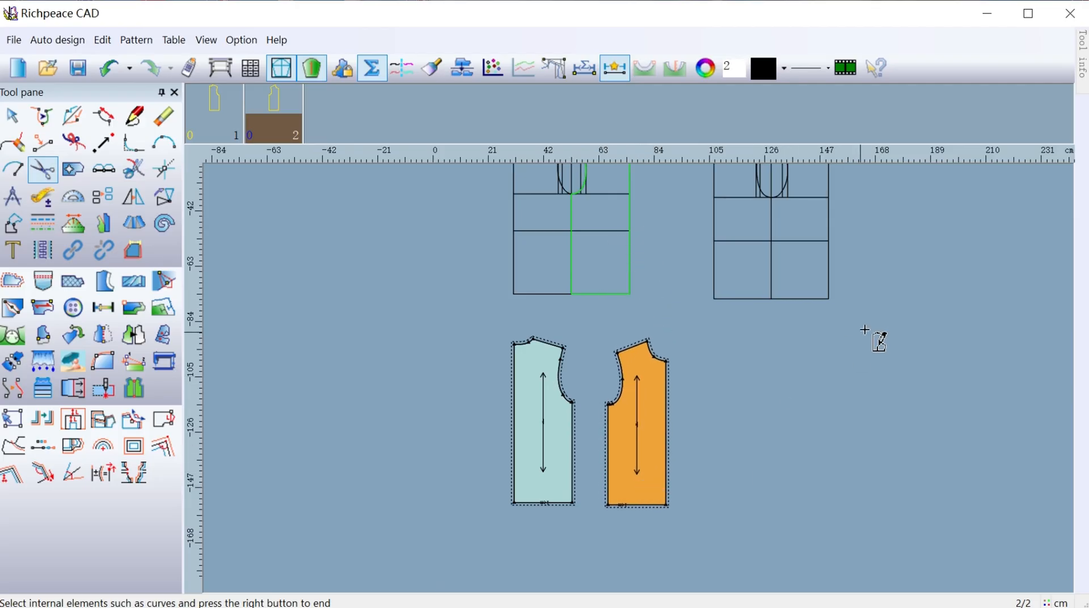
scroll(865, 329, down, 1)
right_click(692, 300)
- Cut the back bodice piece from the formula-method draft along its closed neckline, shoulder, armhole, side, hem and center-back boundary
scroll(637, 381, up, 2)
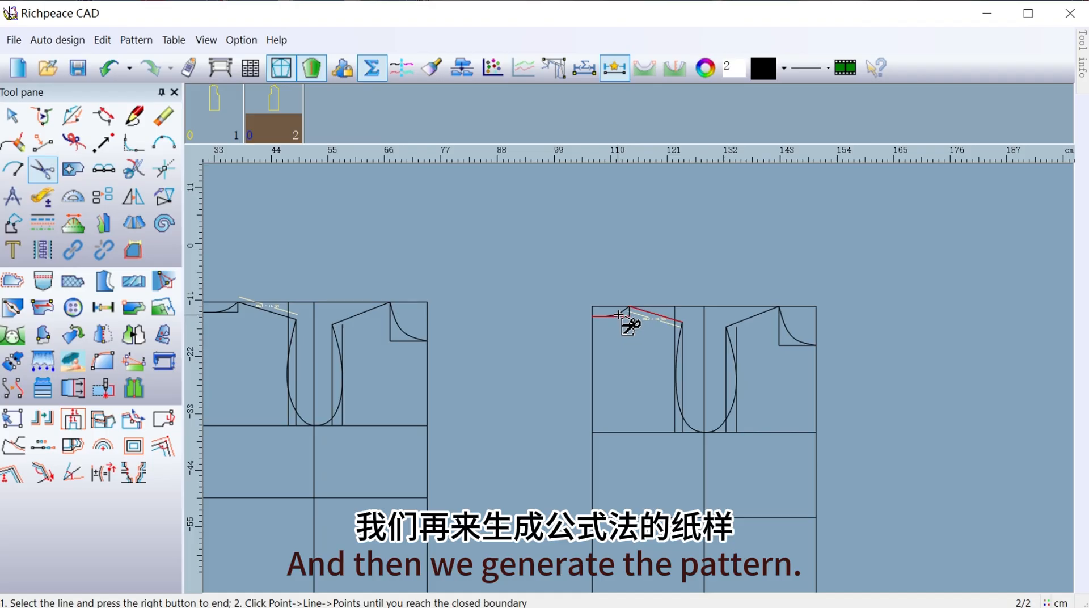
click(628, 314)
drag(566, 344, 628, 391)
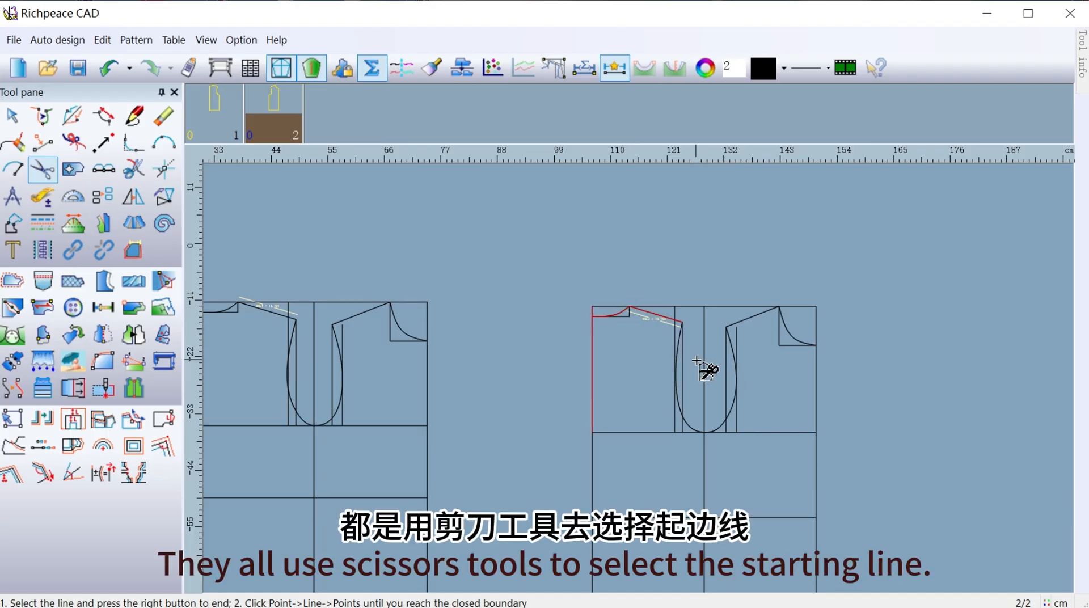
click(678, 340)
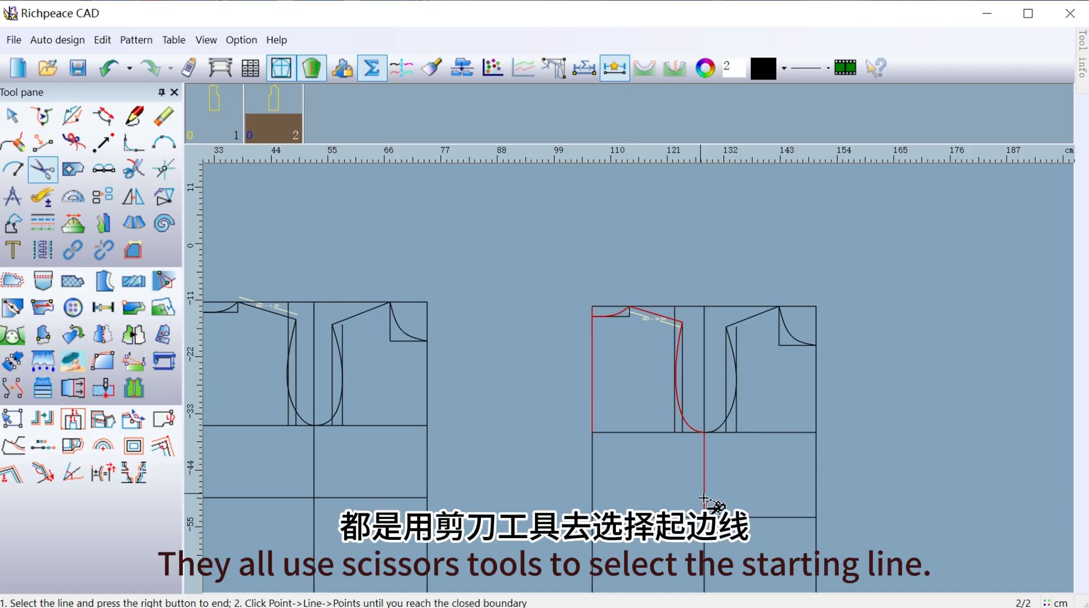
drag(734, 494, 655, 475)
scroll(773, 552, down, 2)
drag(637, 376, 577, 453)
click(525, 336)
right_click(579, 401)
right_click(574, 394)
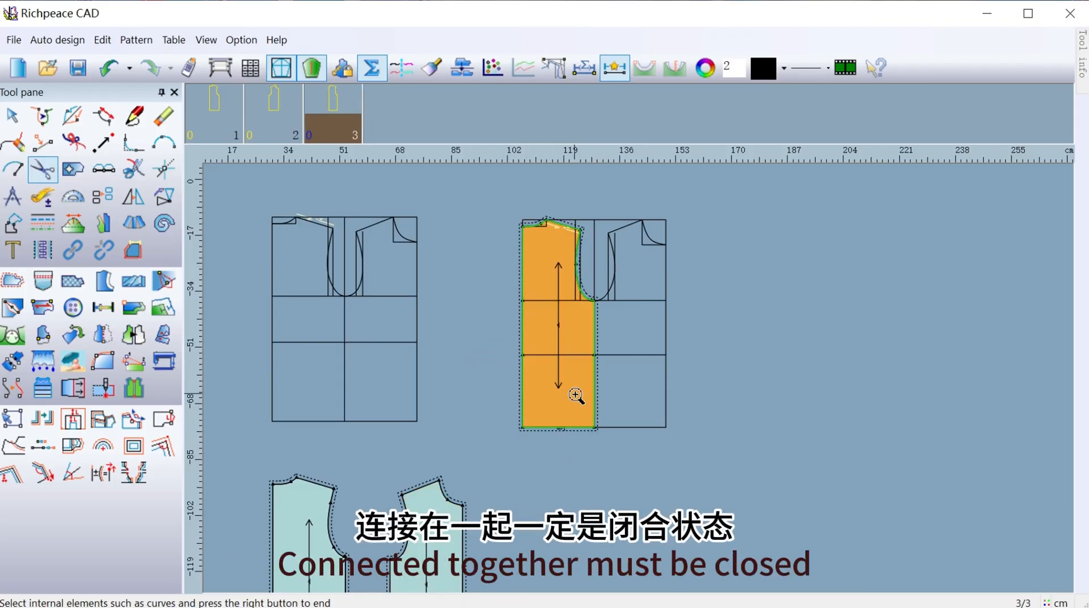
- Place the formula-method back piece below its draft, beside the free-method pieces
drag(575, 394, 644, 521)
scroll(602, 437, down, 1)
drag(603, 437, 622, 492)
- Cut the front bodice piece from the formula-method draft along its side seam, hem, center front, armhole, shoulder and neckline
scroll(649, 384, up, 3)
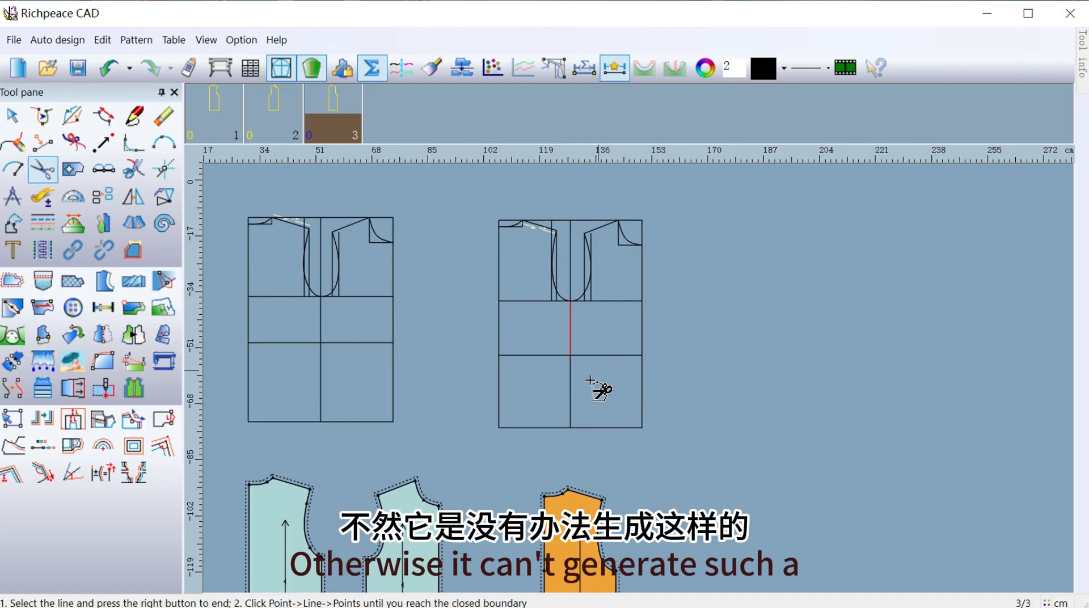
drag(547, 364, 639, 442)
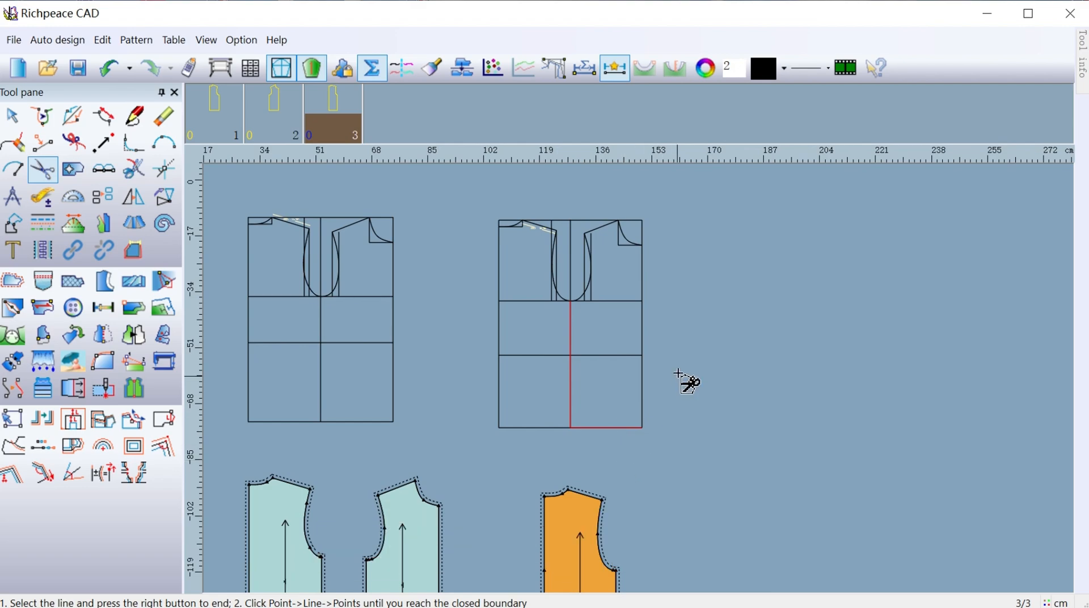
click(642, 324)
click(592, 281)
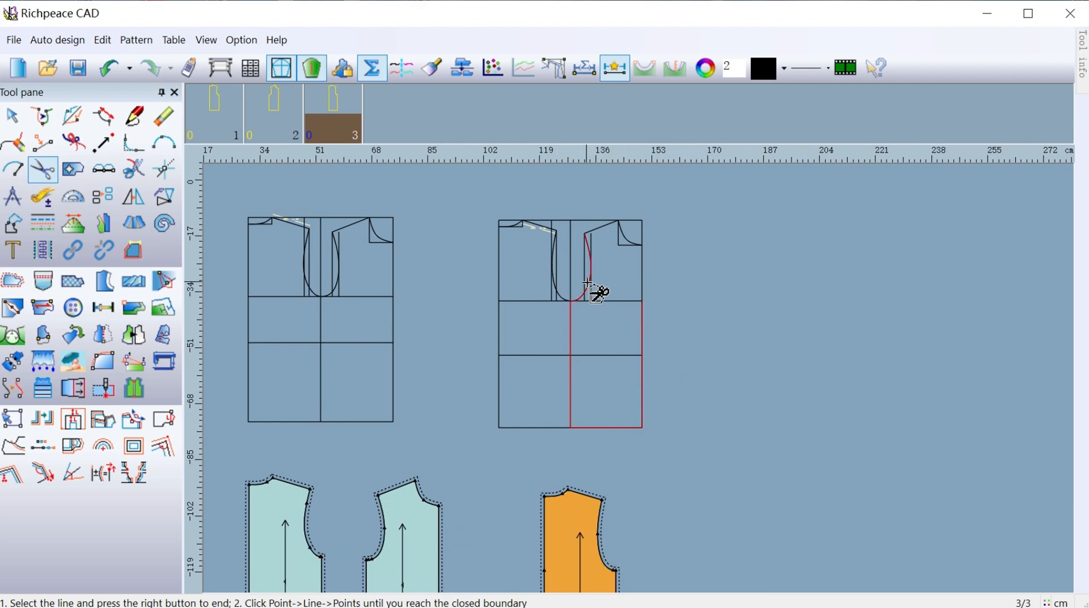
click(590, 270)
click(606, 226)
click(627, 234)
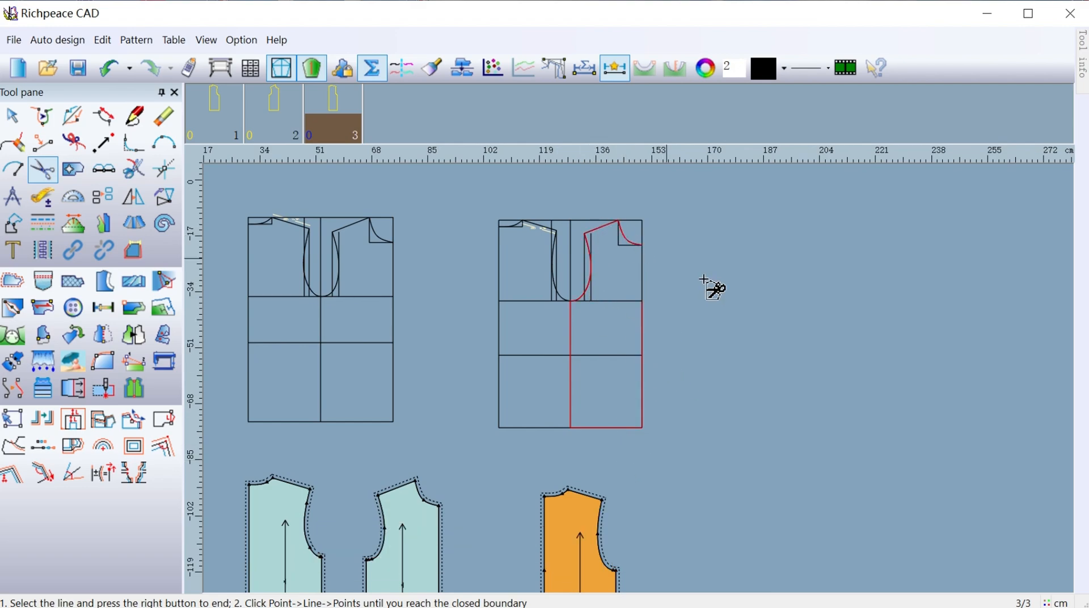
right_click(640, 277)
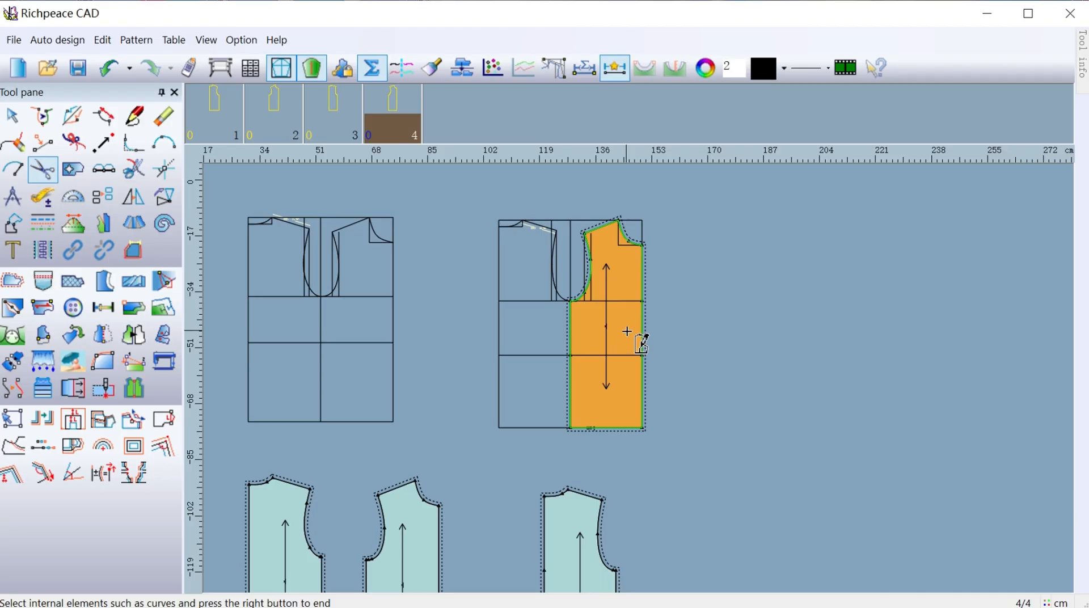
- Place the formula-method front piece level beside its back piece and finish the selection
key(space)
scroll(726, 563, down, 2)
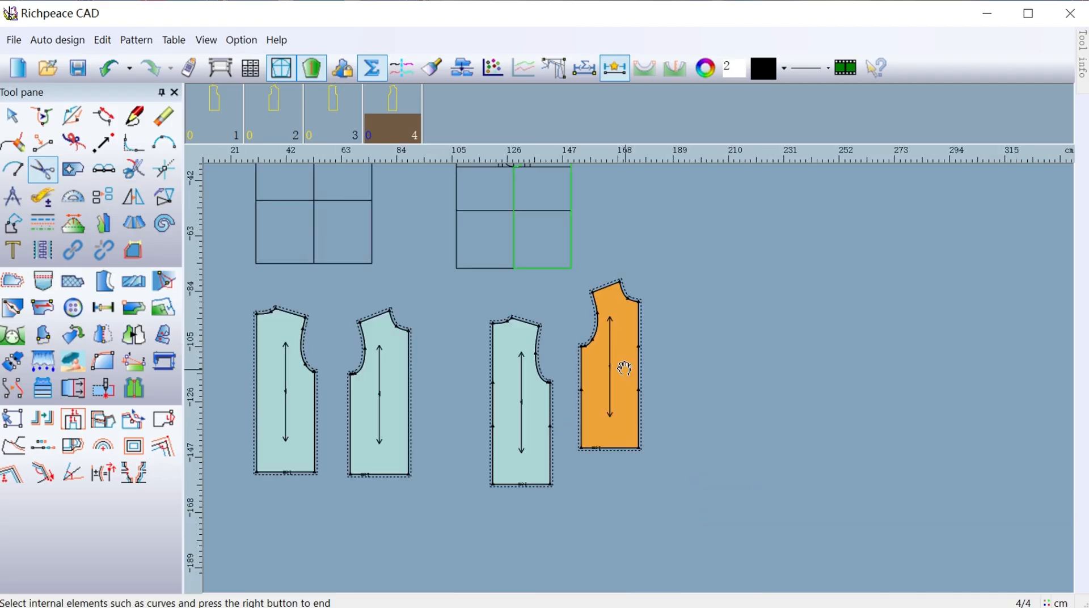
click(641, 400)
scroll(624, 377, up, 1)
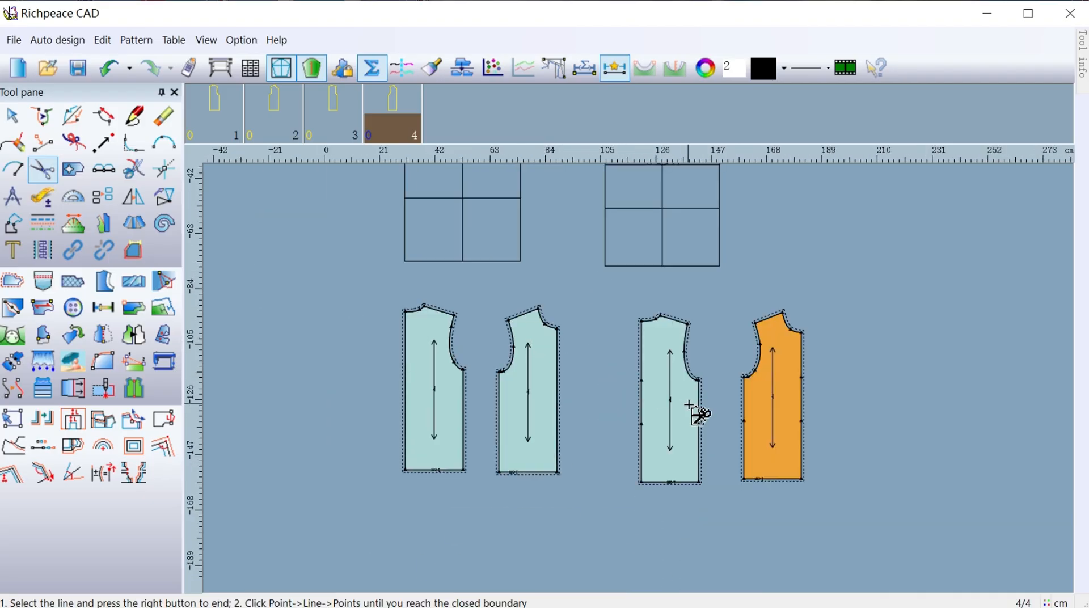
scroll(689, 406, up, 1)
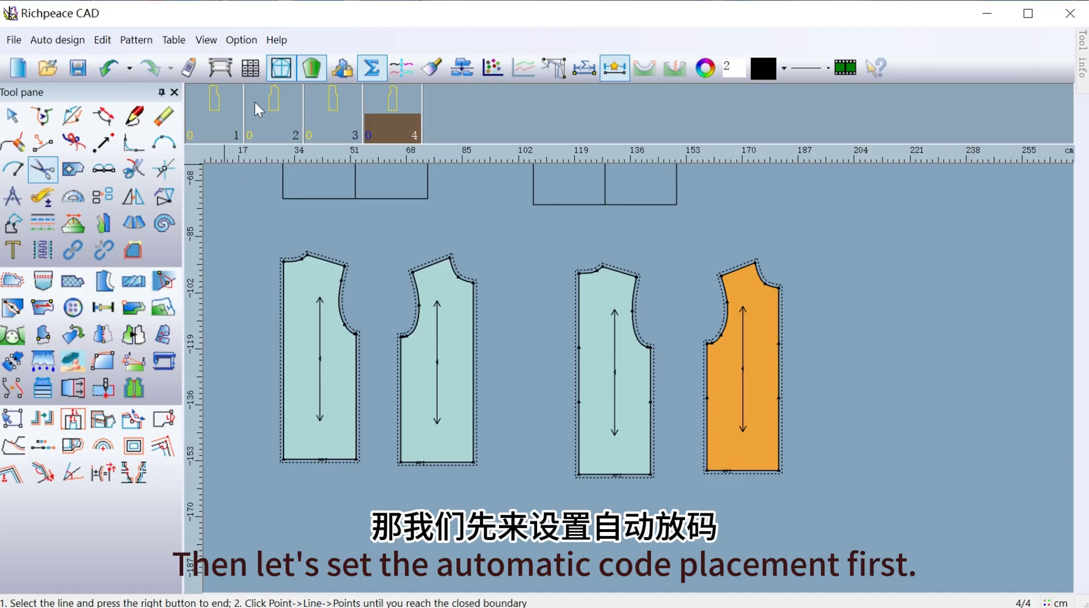
- Open the size table and add sizes S, L and XL around base size M
click(253, 67)
click(391, 45)
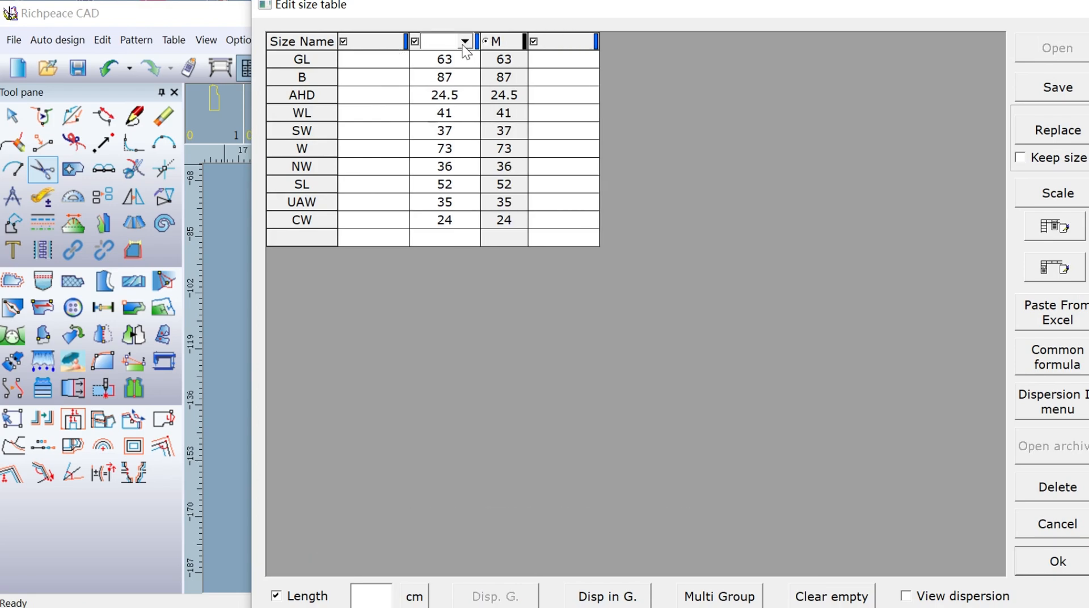
click(464, 43)
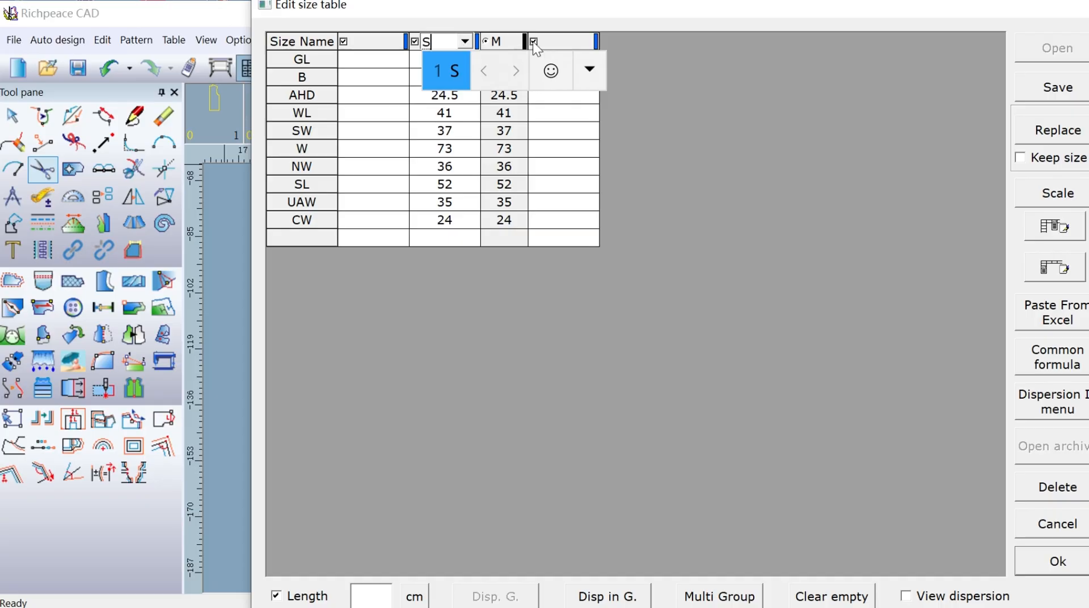
click(448, 69)
click(564, 42)
text(L)
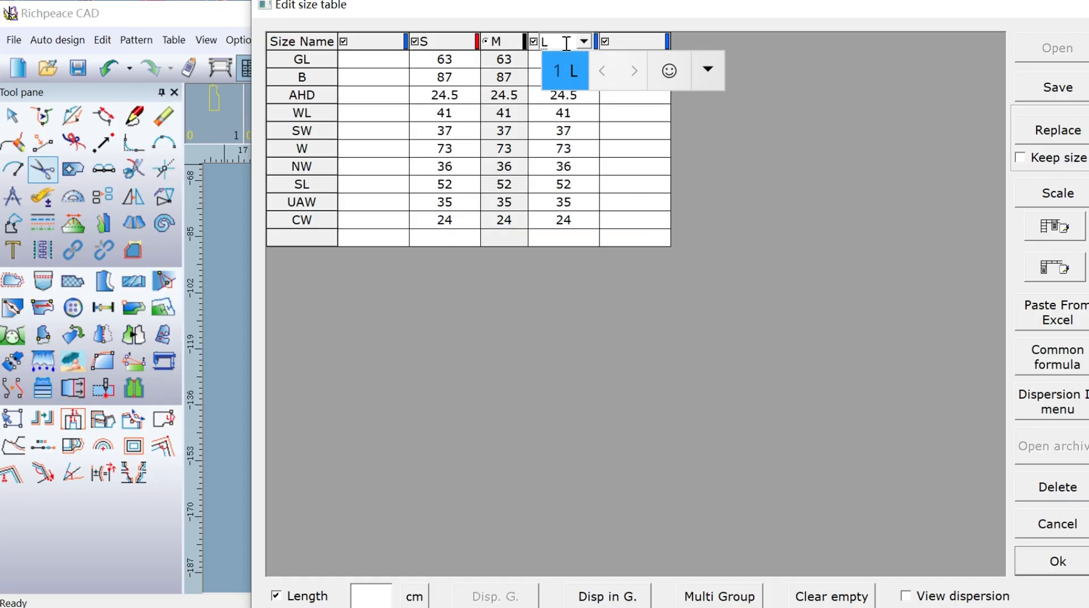
click(662, 46)
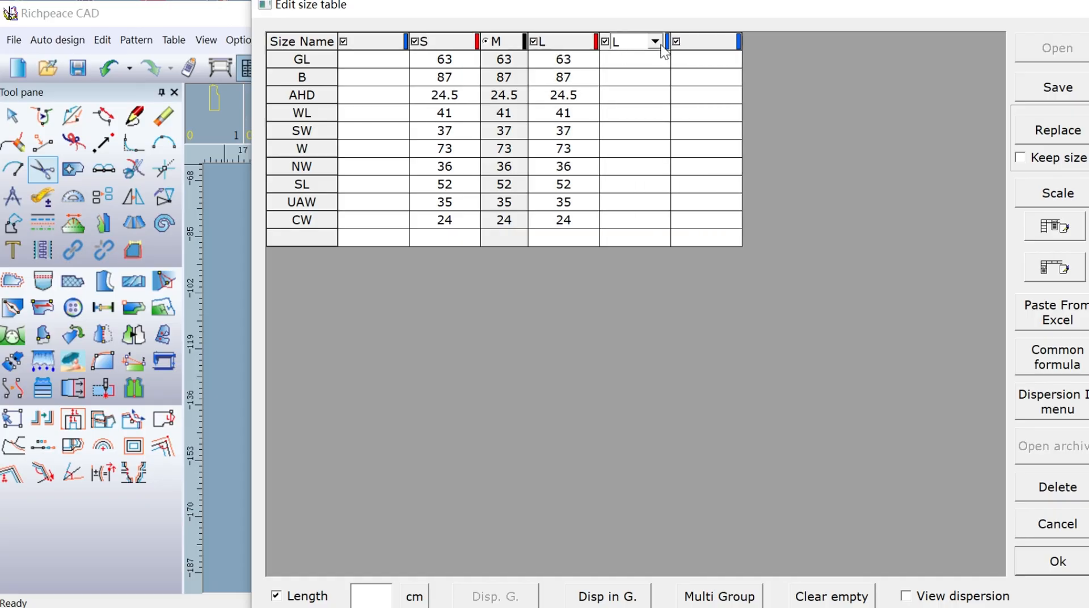
text(XL)
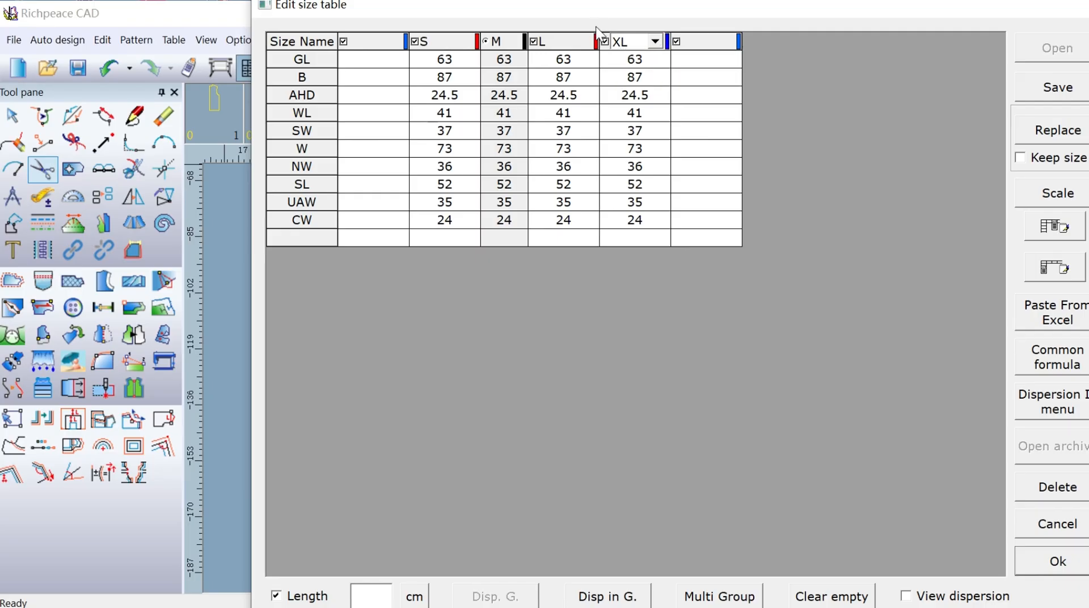
- Set the size increments from base size M to 1.5 for garment length GL and 4 for bust B
click(503, 59)
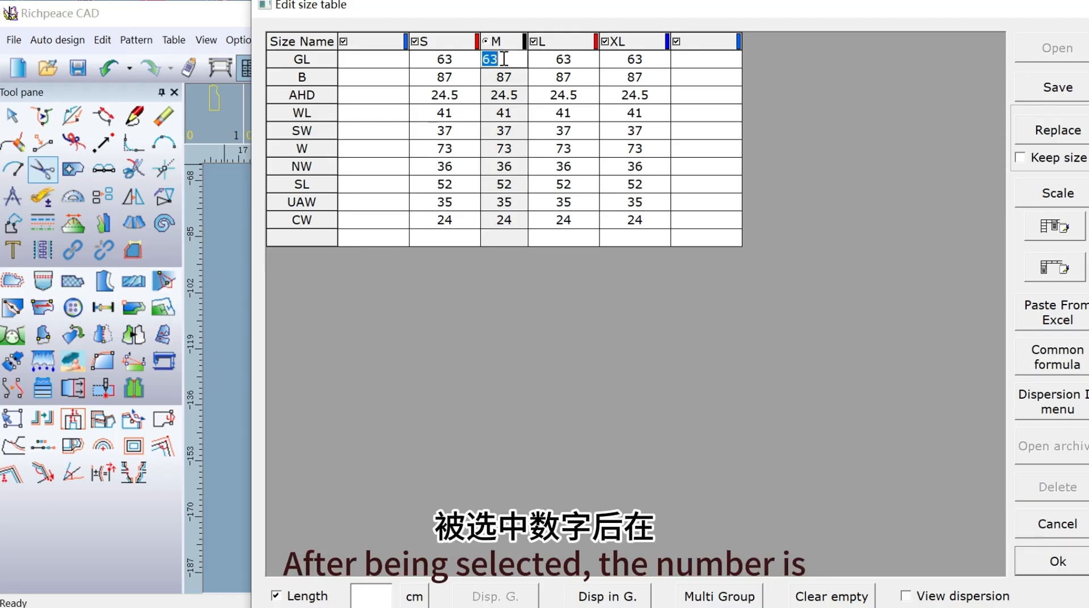
right_click(504, 59)
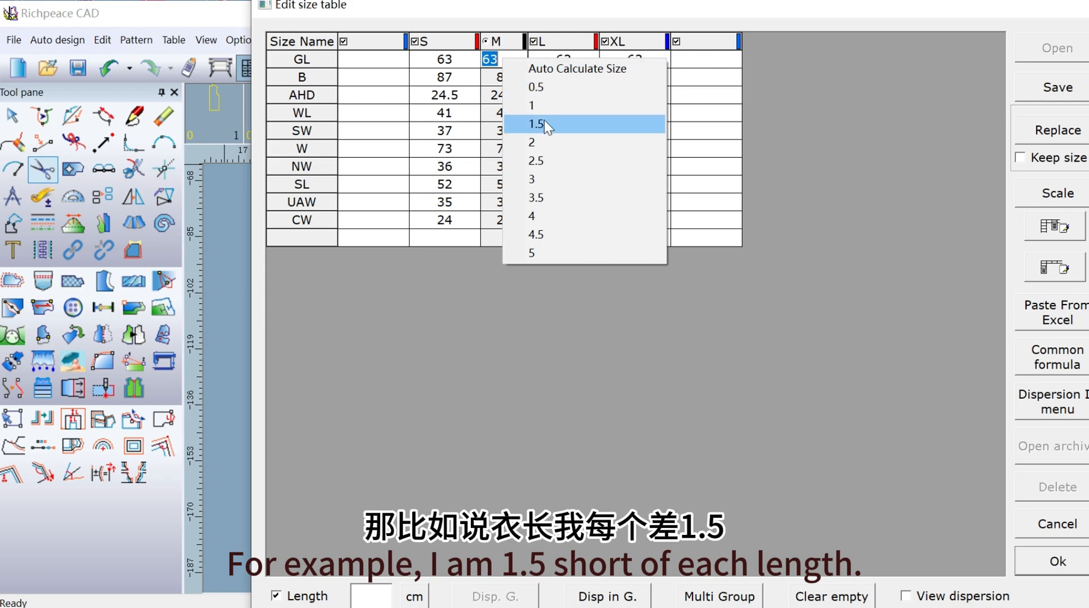
click(544, 123)
click(501, 78)
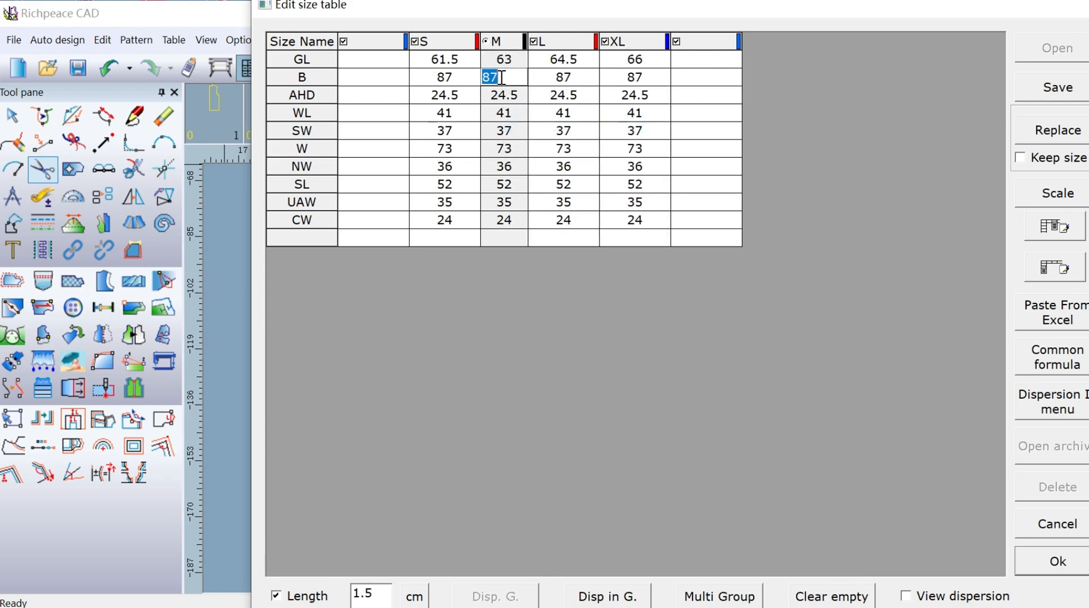
right_click(501, 79)
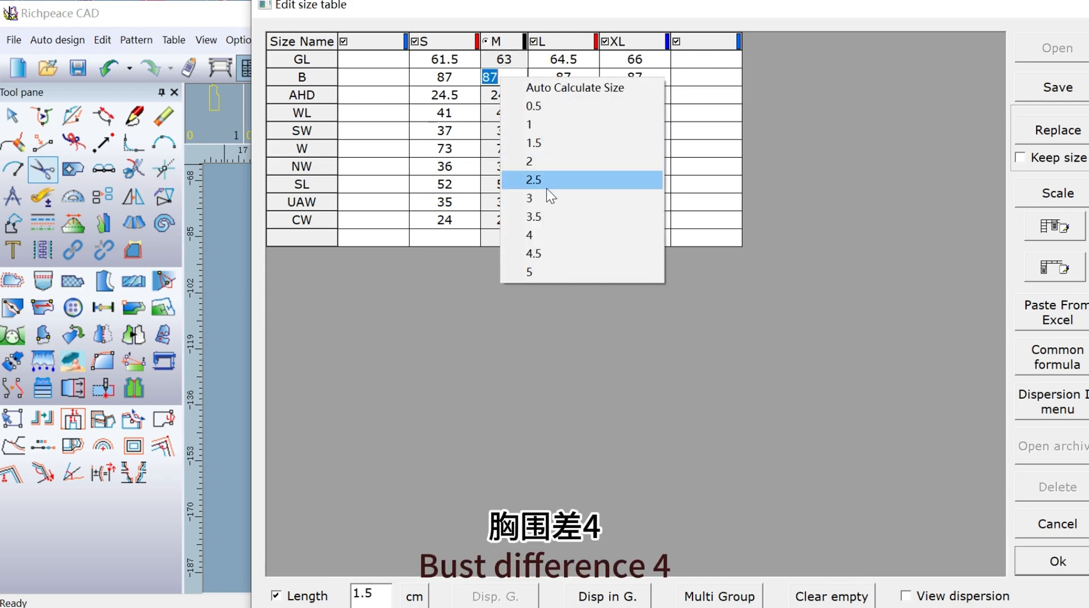
click(545, 239)
- Set the size increments to 0.5 for both armhole depth AHD and waist length WL
click(504, 95)
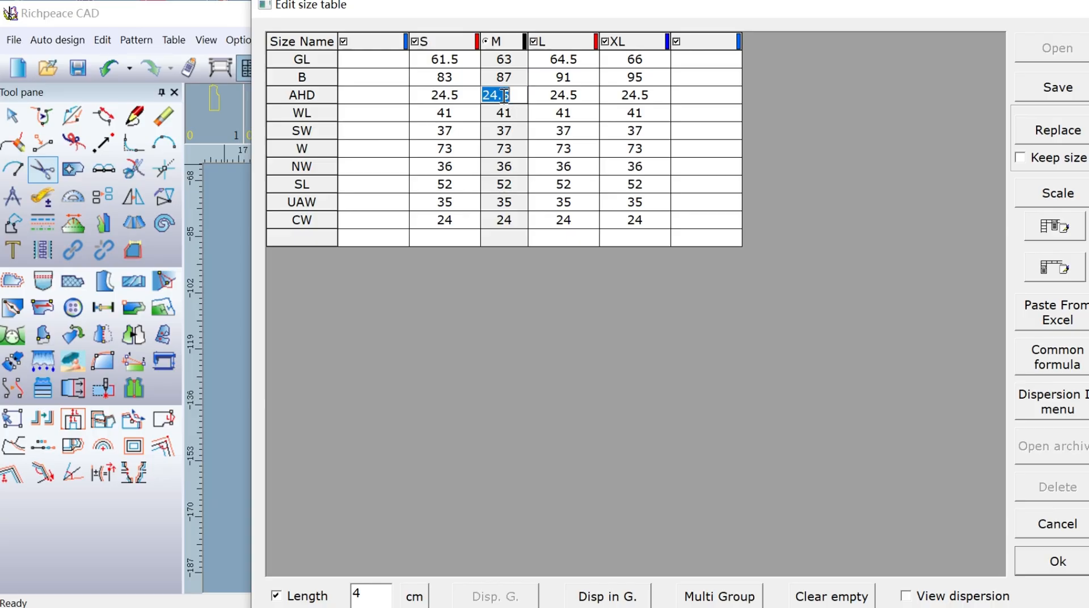
right_click(504, 94)
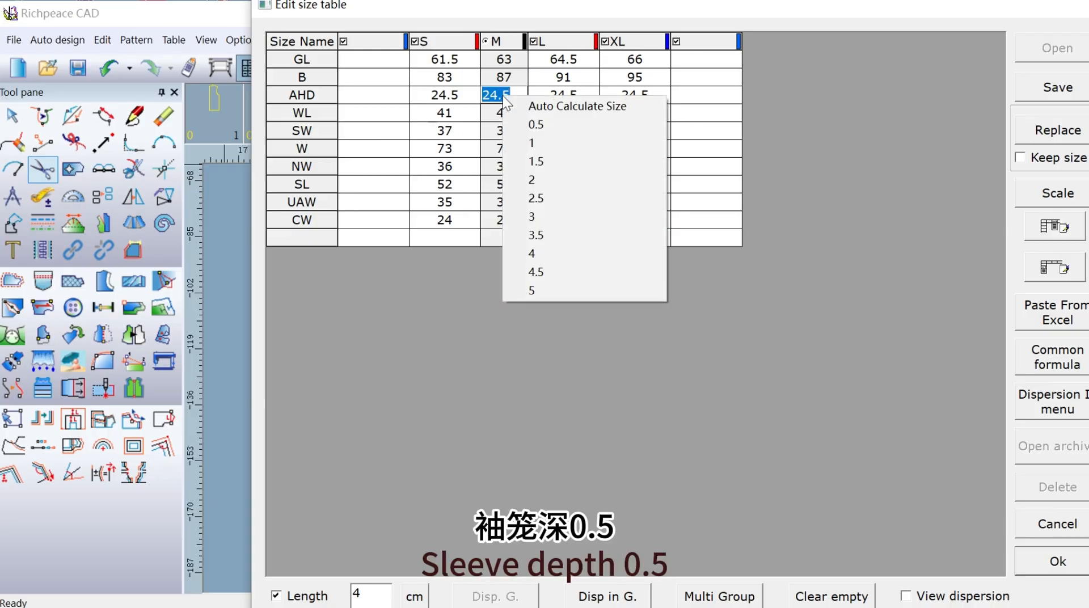
click(514, 124)
click(498, 111)
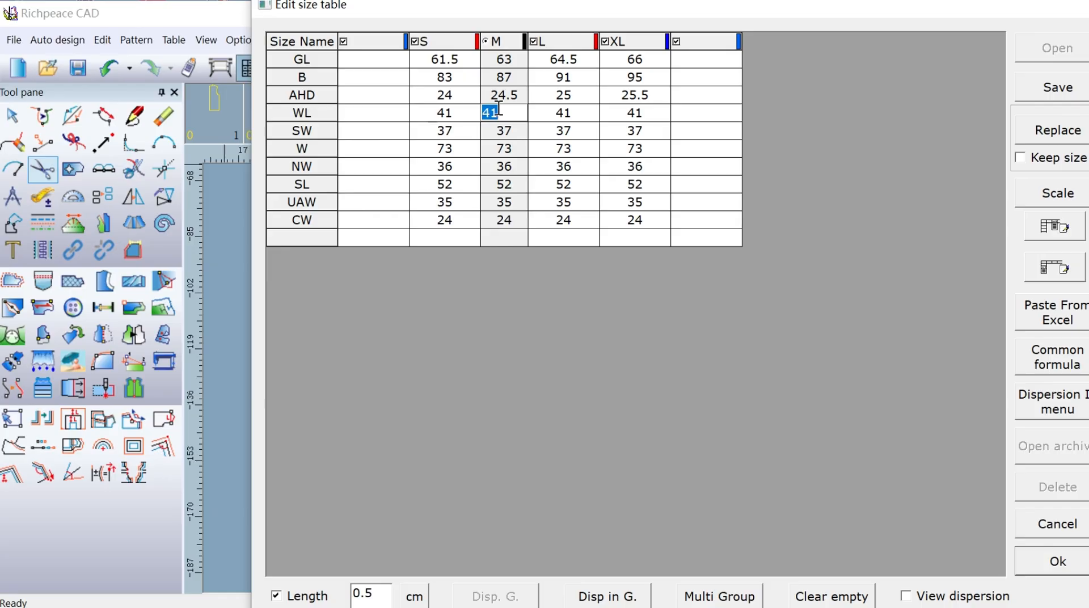
right_click(498, 112)
click(514, 138)
- Set the size increments to 1 for shoulder width SW and 4 for waist W
click(506, 130)
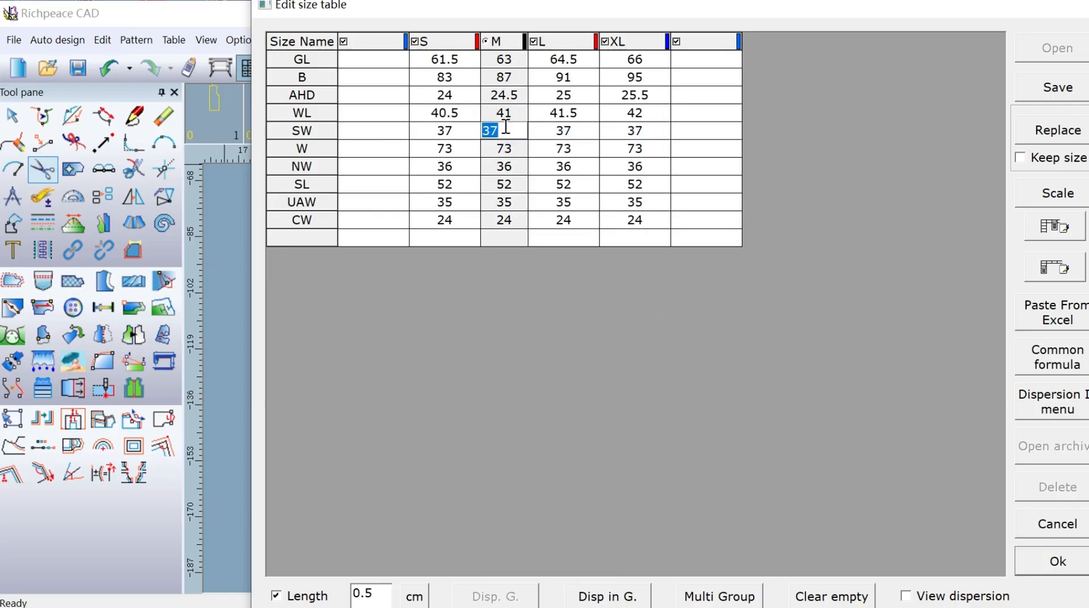
right_click(505, 126)
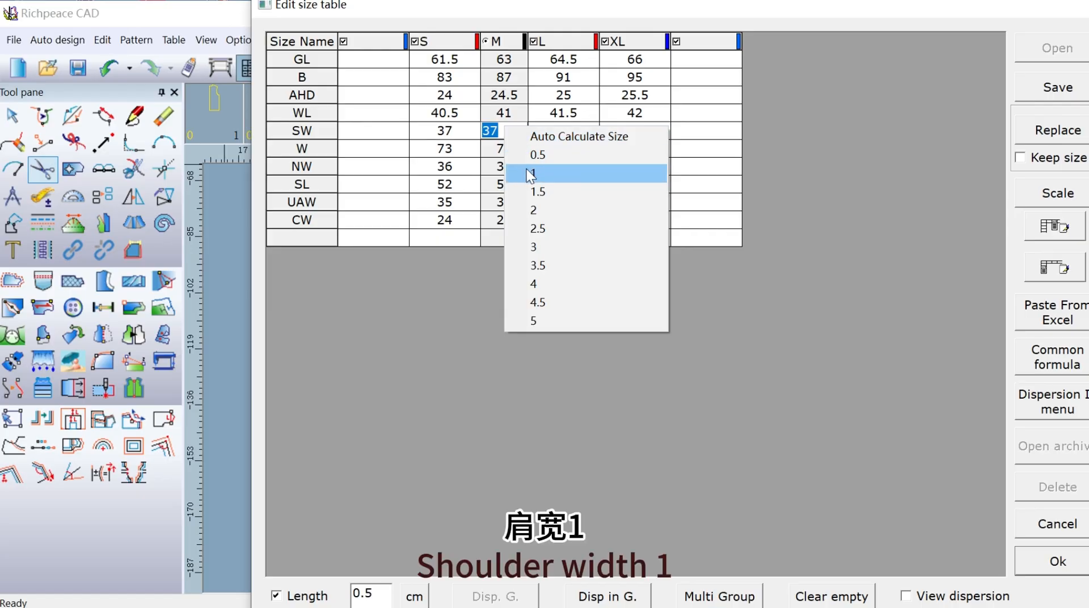
click(526, 169)
click(506, 148)
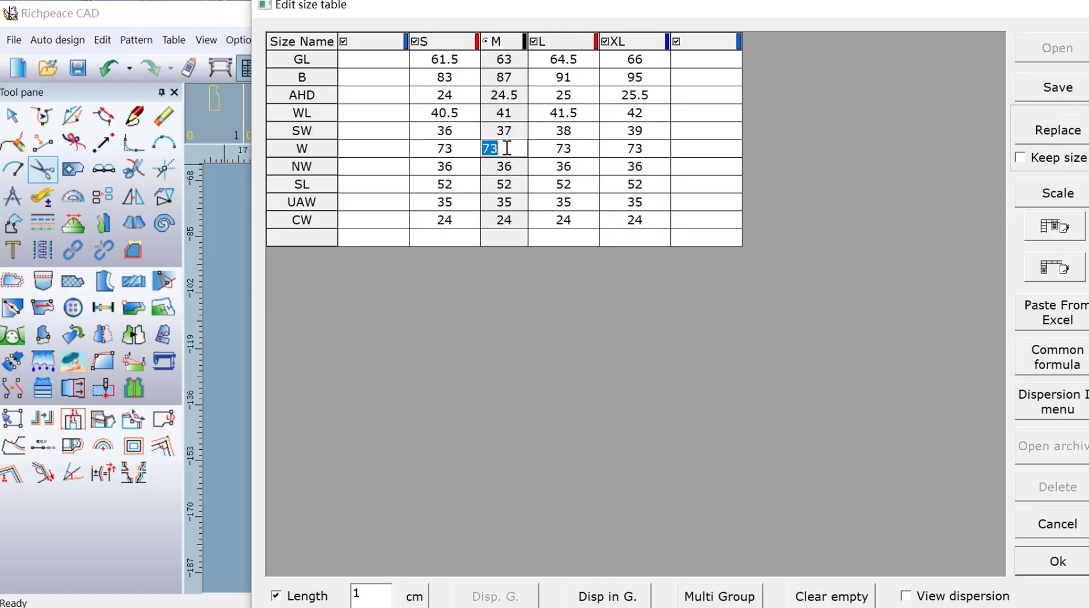
right_click(507, 148)
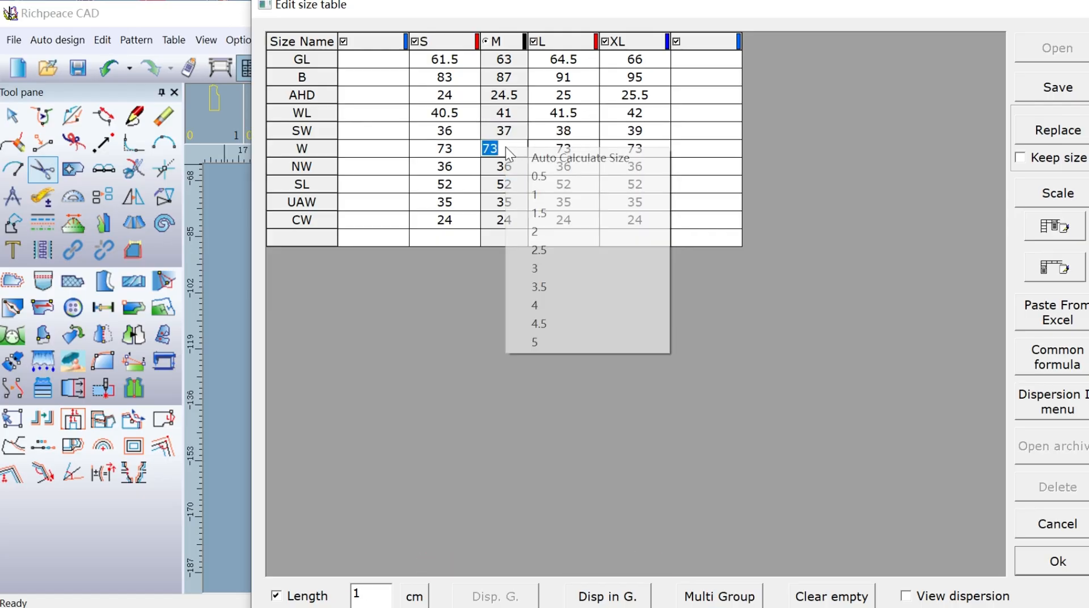
click(542, 306)
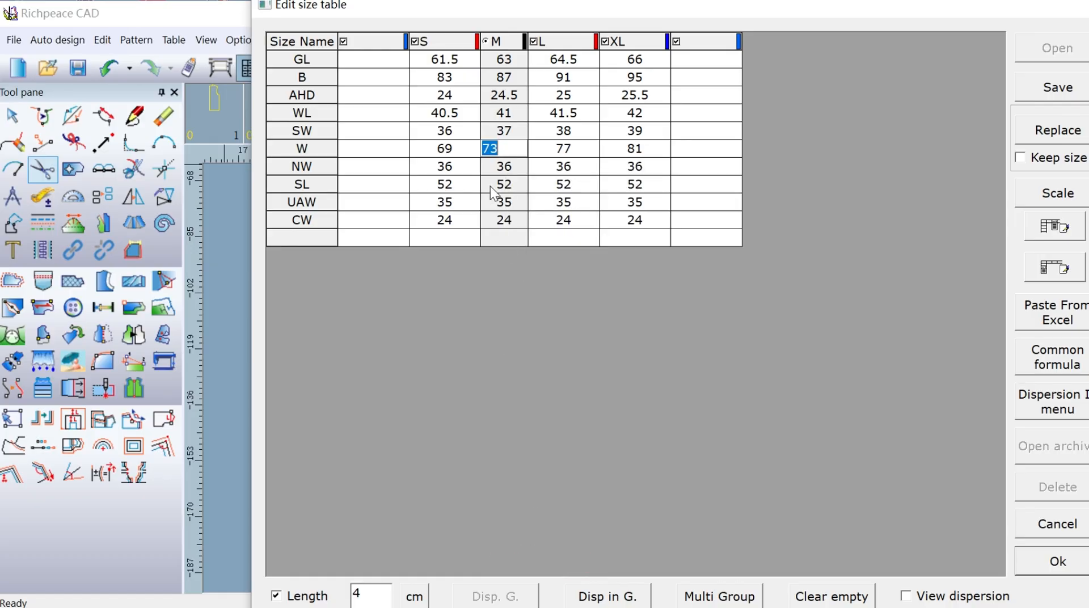
- Set the NW size increment to 1 and apply the size table to the pattern
click(499, 170)
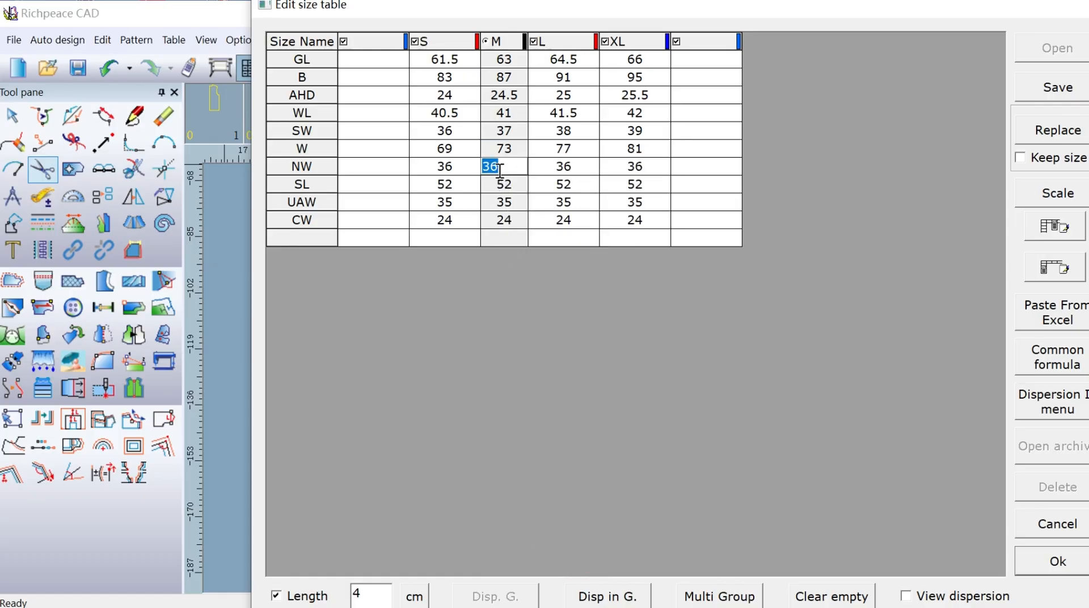
right_click(499, 172)
click(519, 214)
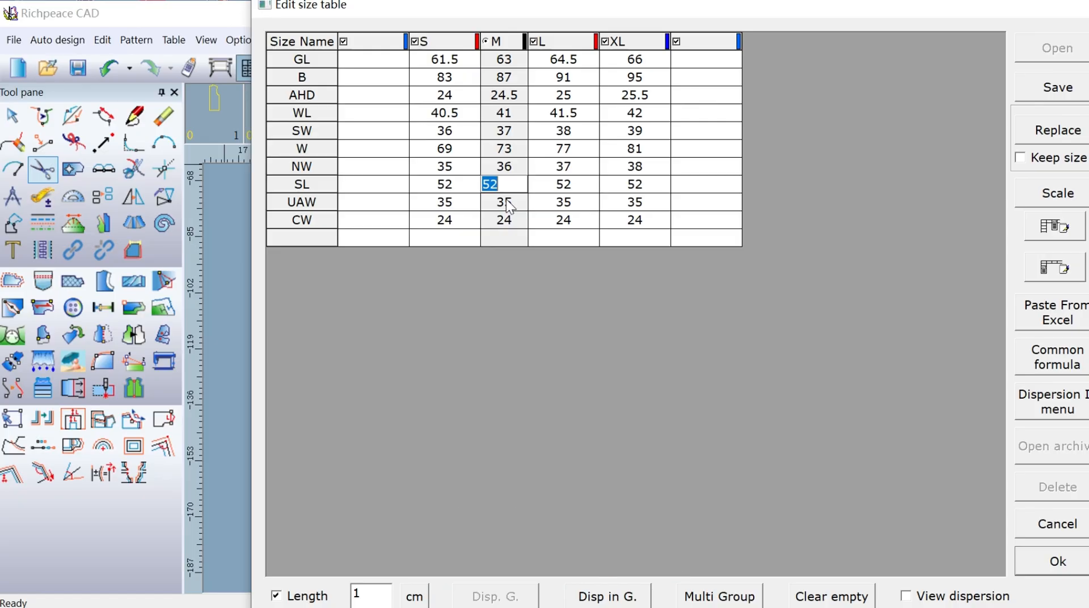
click(700, 260)
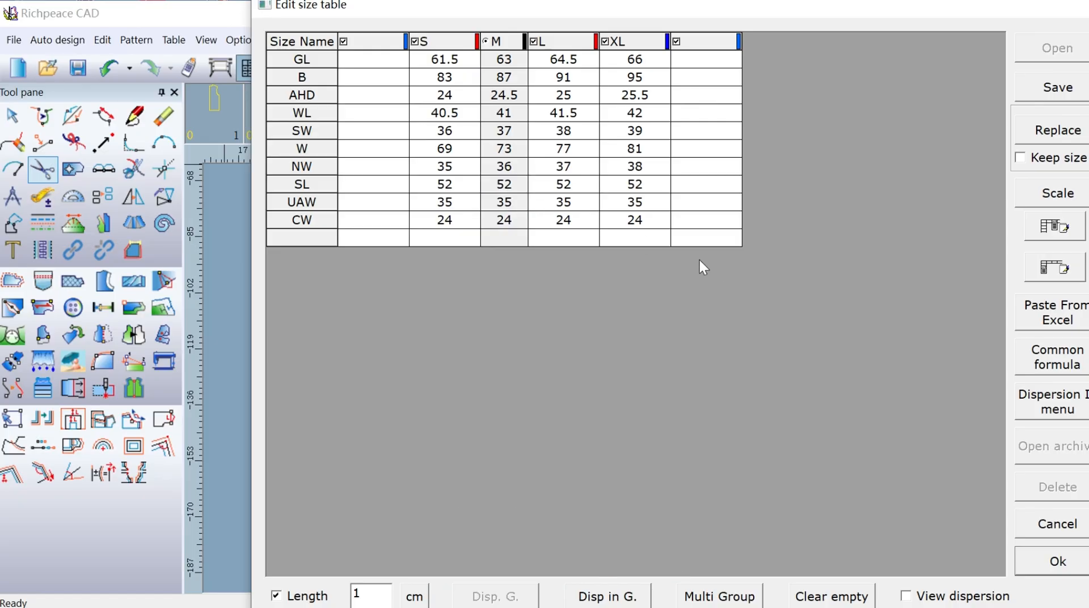
click(1057, 565)
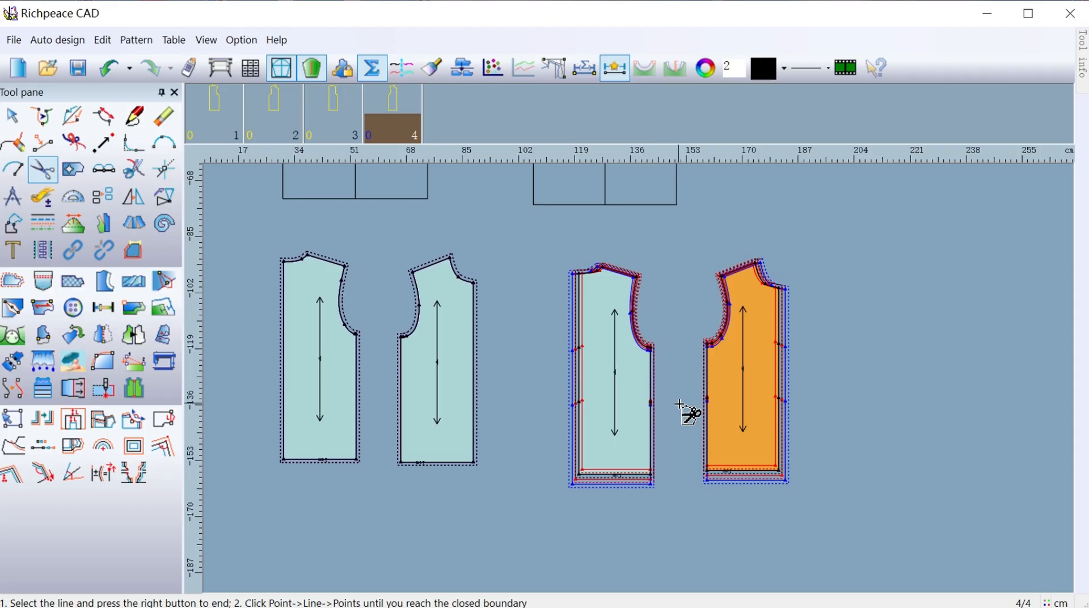
- Examine the automatic grading of the formula-method pieces, checking the hem point increments in the grade table
scroll(652, 385, down, 1)
scroll(636, 376, up, 1)
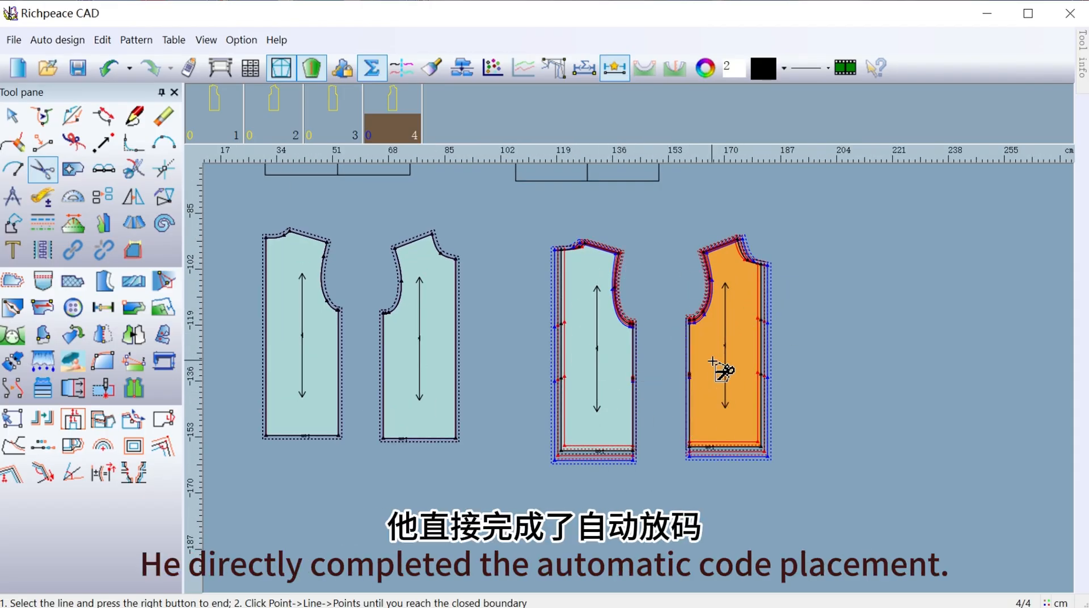
middle_drag(521, 333, 599, 383)
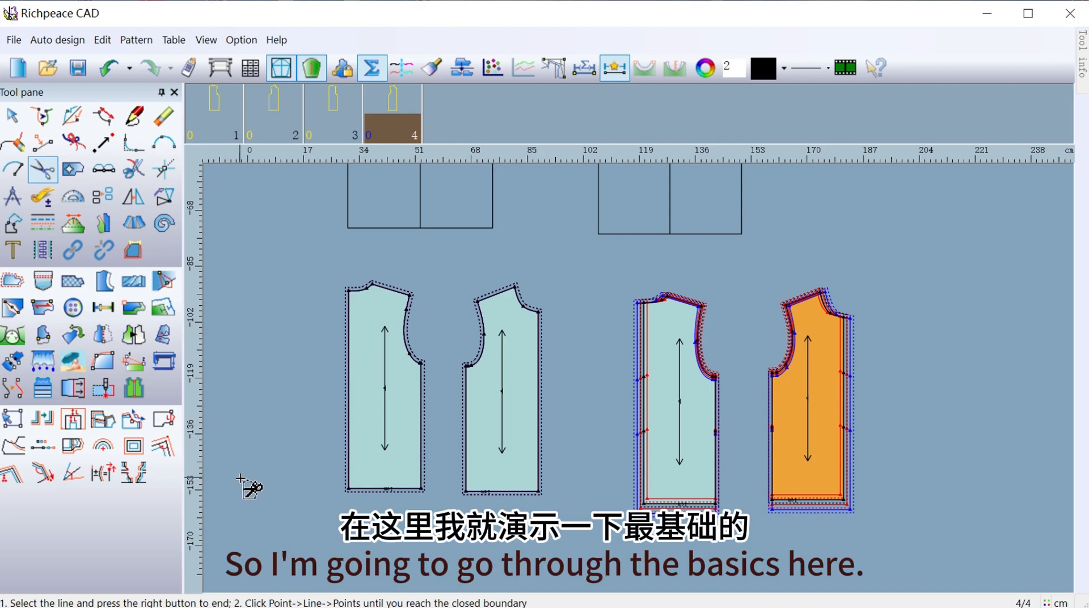
click(12, 418)
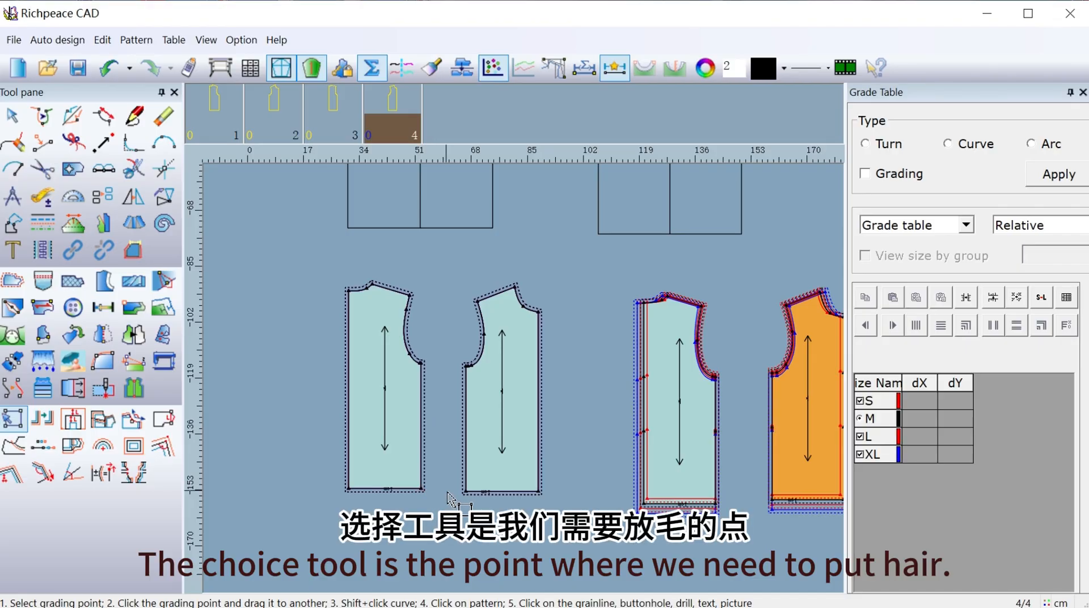
middle_drag(446, 493, 390, 492)
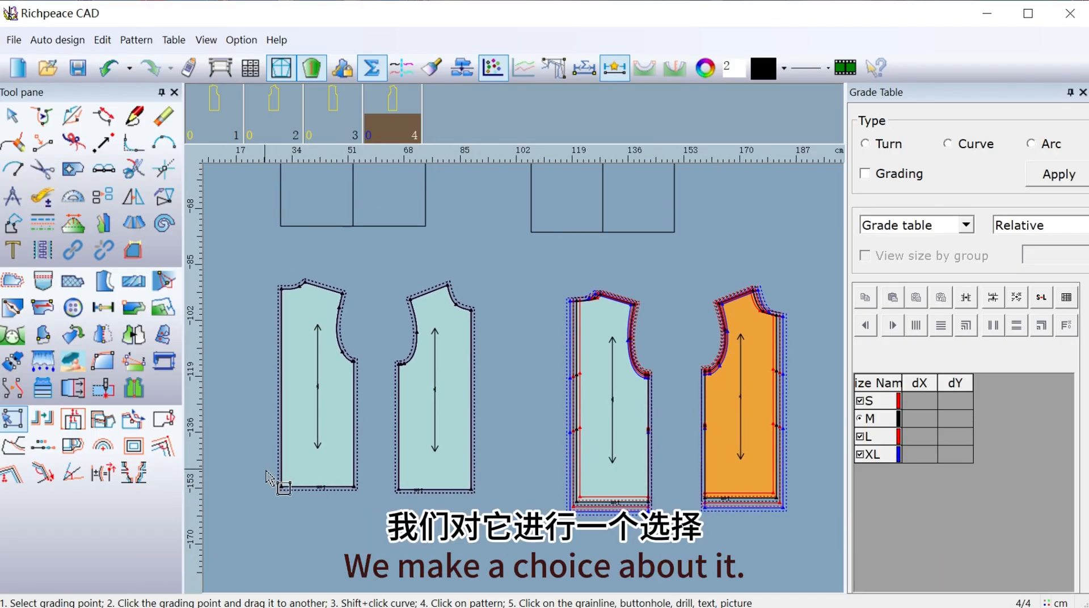
drag(248, 466, 492, 509)
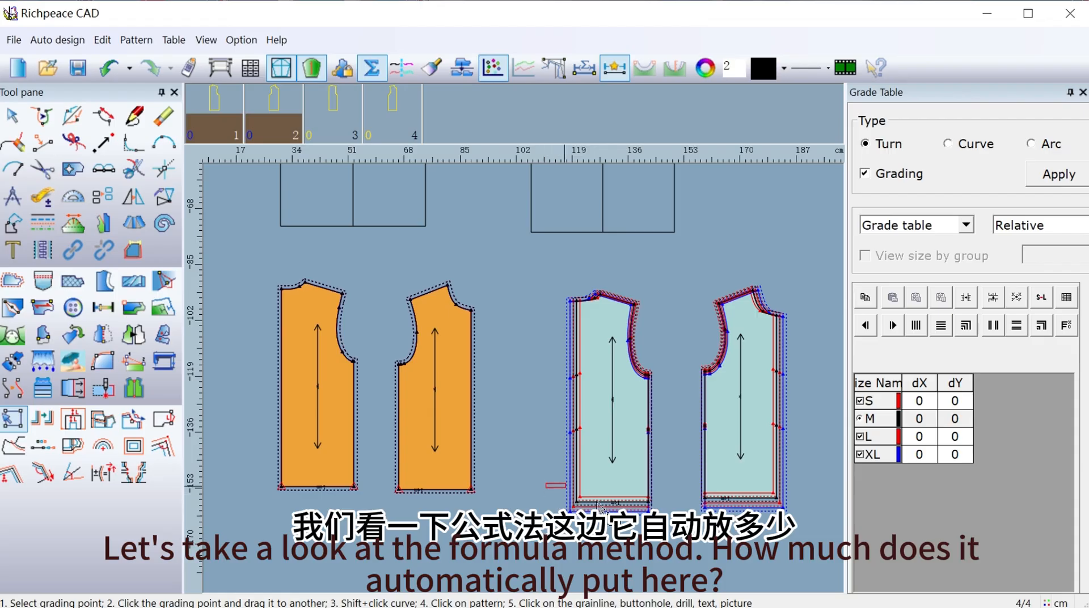
drag(597, 503, 674, 525)
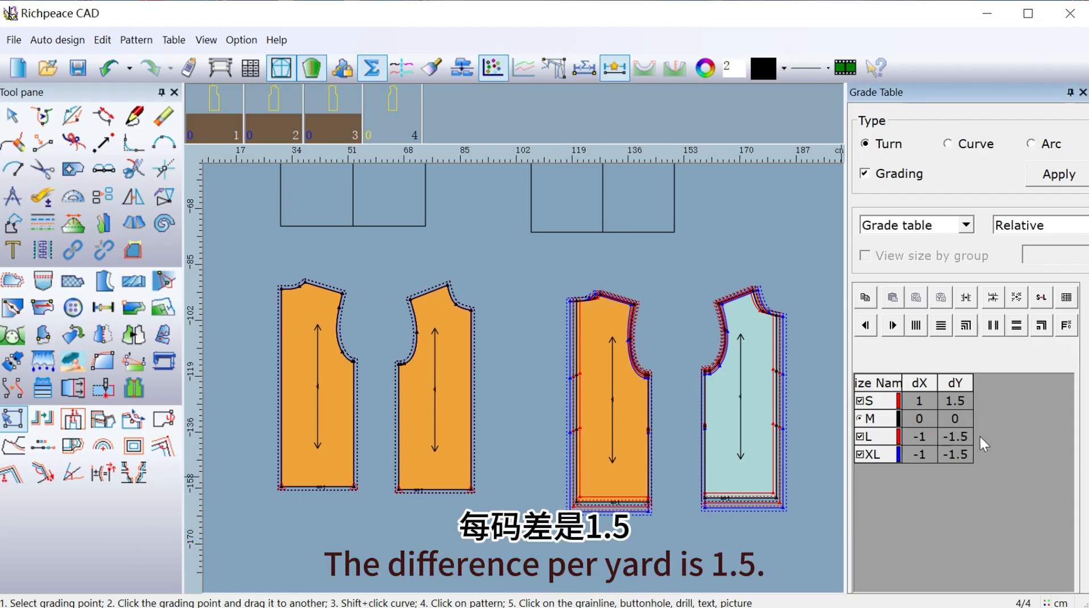
click(545, 421)
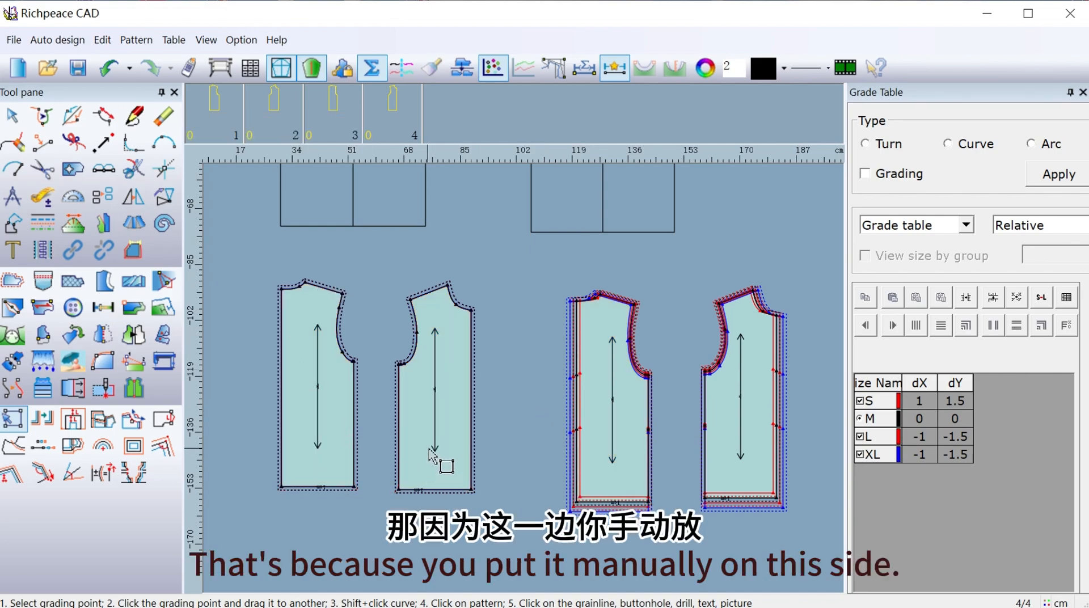
- Grade the hem points of both free-method pieces with equal Y increments, using -1.1 for size L
drag(248, 470, 495, 513)
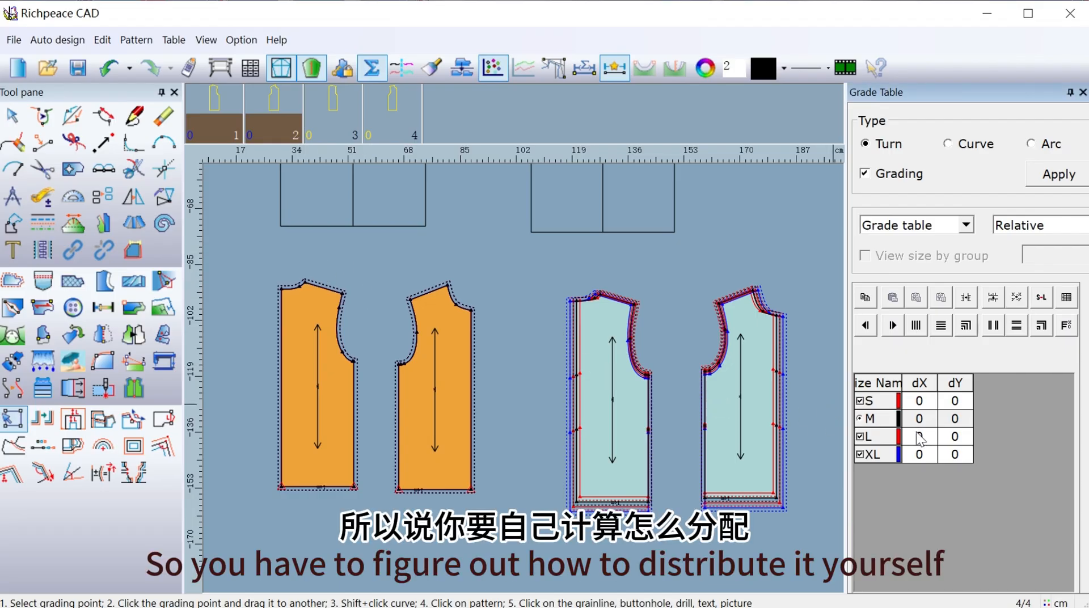
double_click(948, 437)
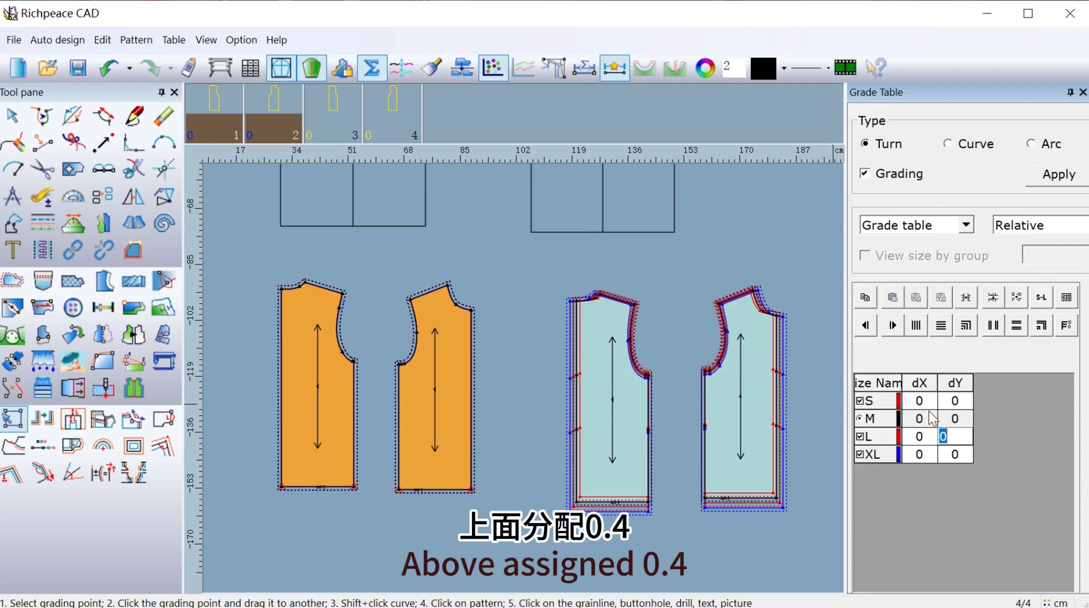
text(1.1)
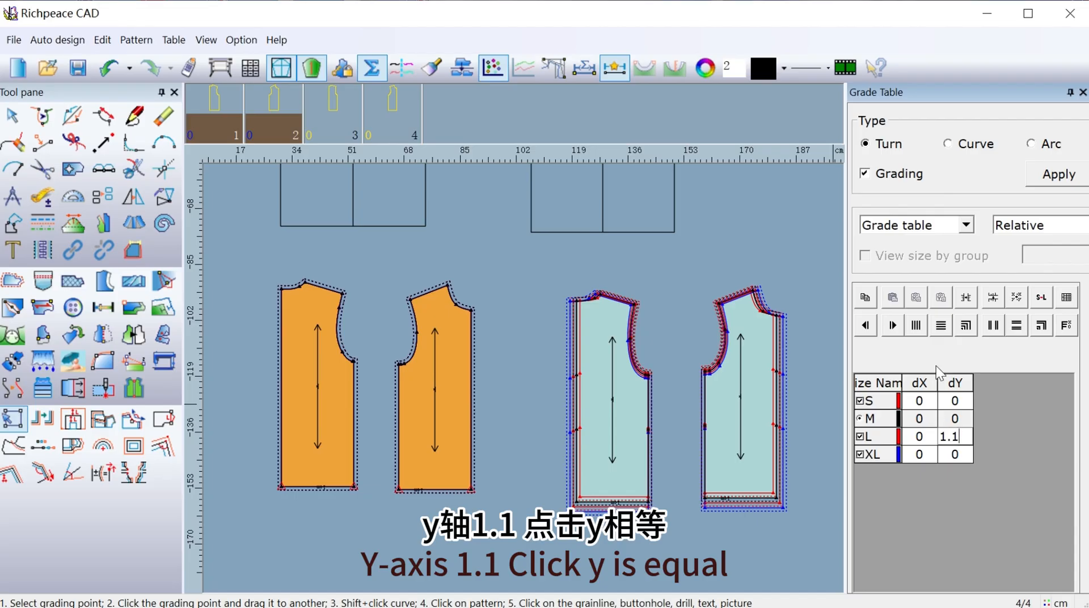
click(940, 327)
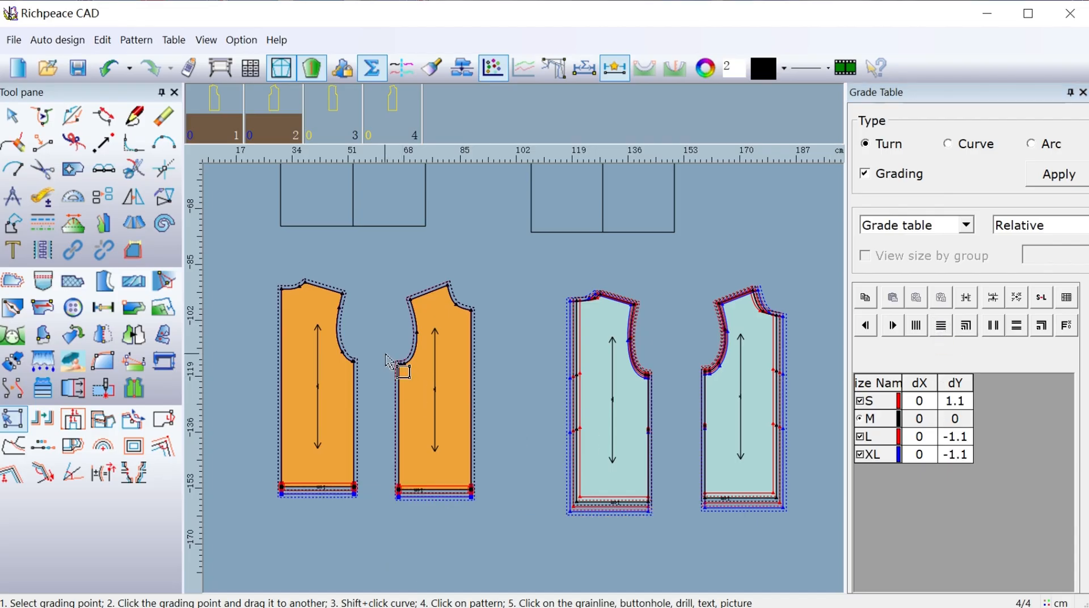
- Grade the neckline and shoulder points of both free-method pieces with equal Y increments, using 0.4 for size L
drag(253, 253, 500, 316)
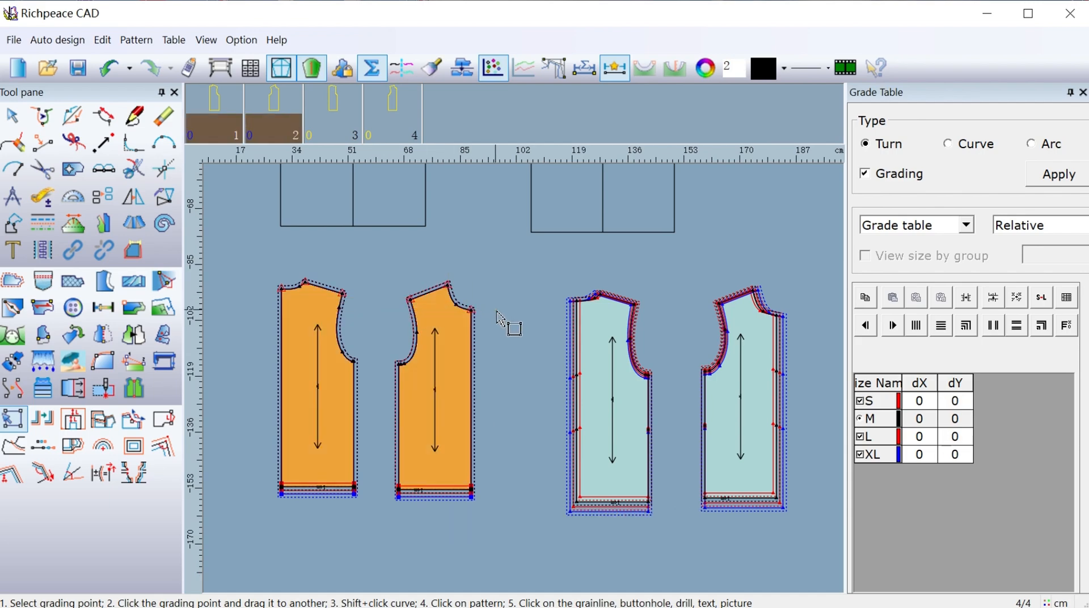
click(953, 436)
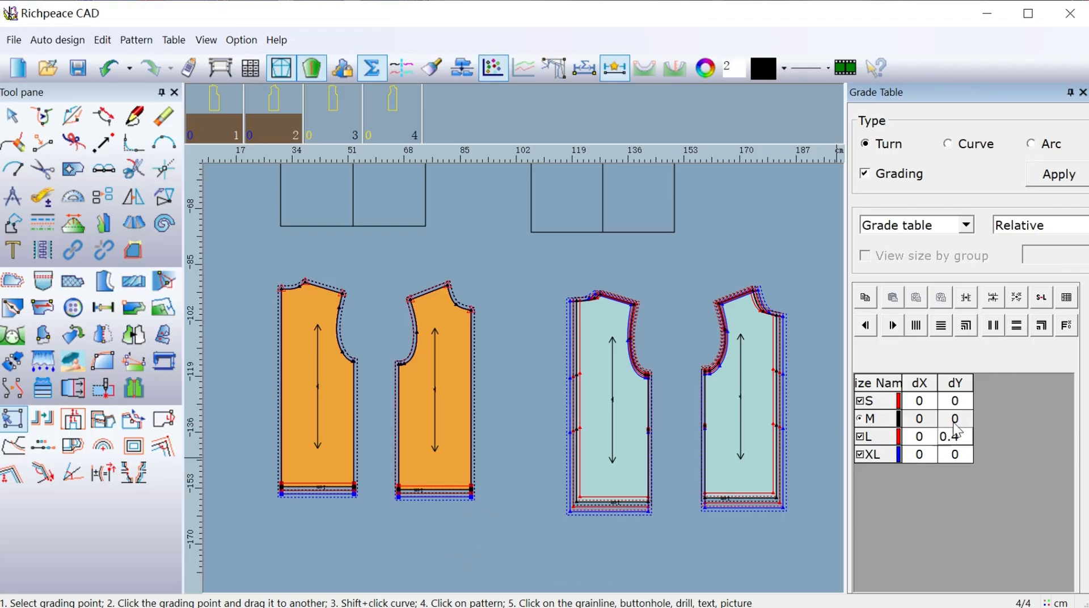
click(941, 326)
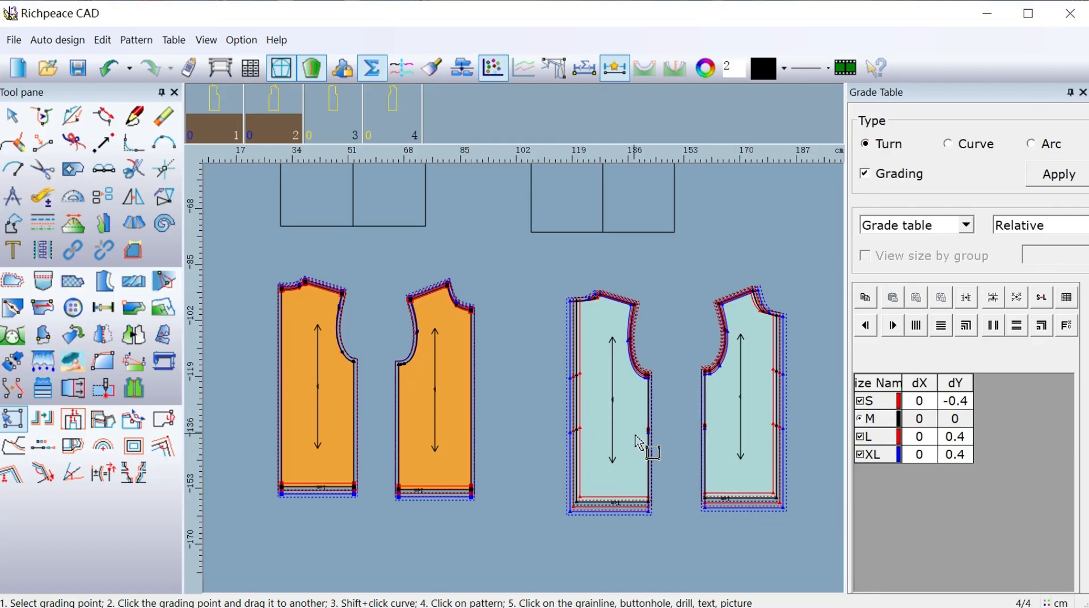
- Grade the side seam points of the free-method back piece with equal X increments, using 1 for size L
click(368, 337)
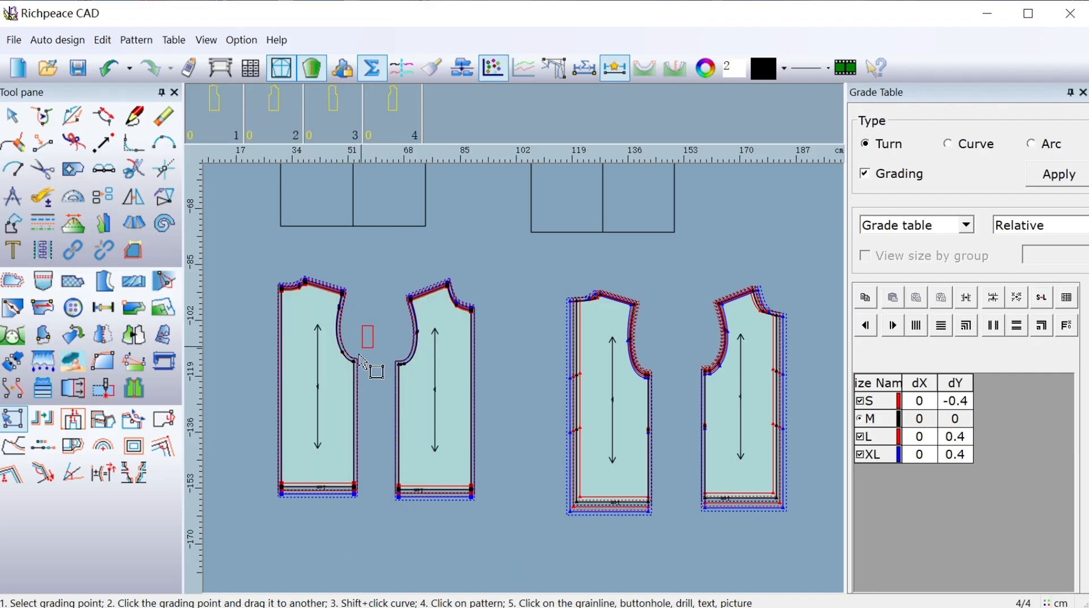
drag(359, 355, 350, 514)
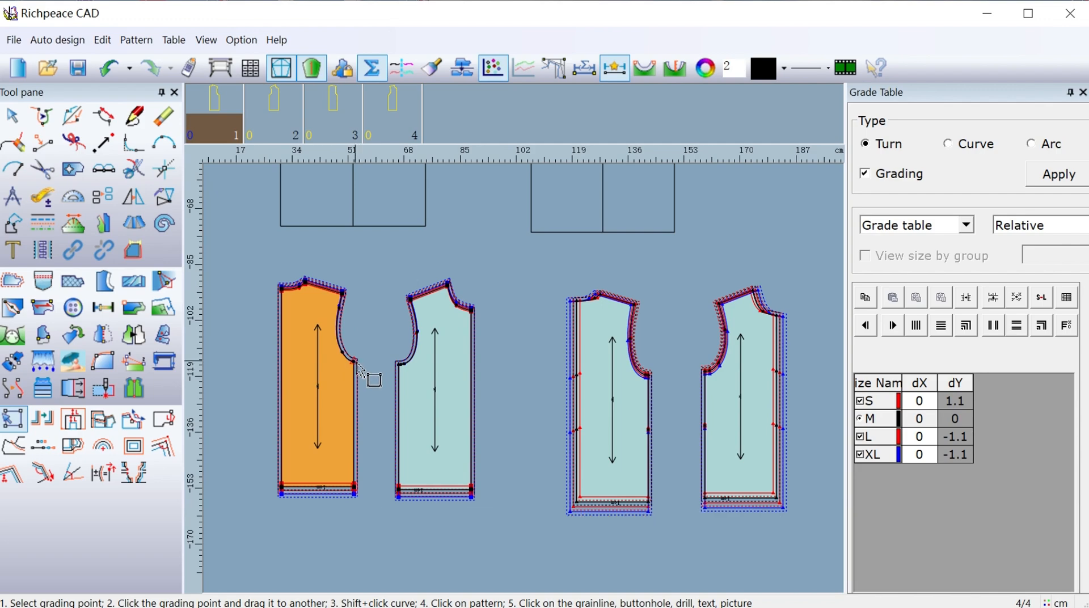
double_click(919, 438)
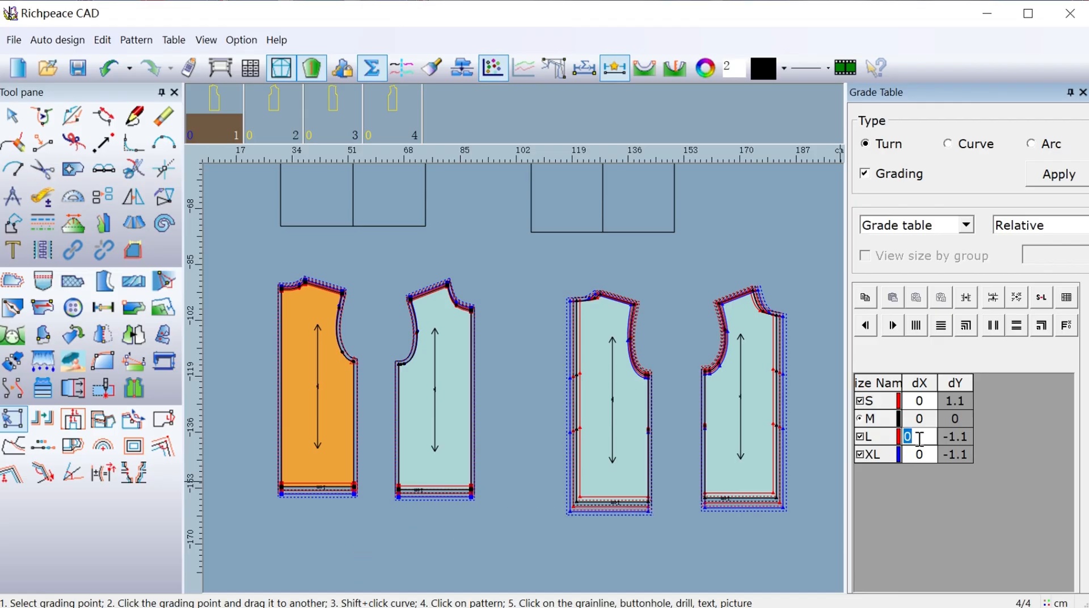
click(915, 326)
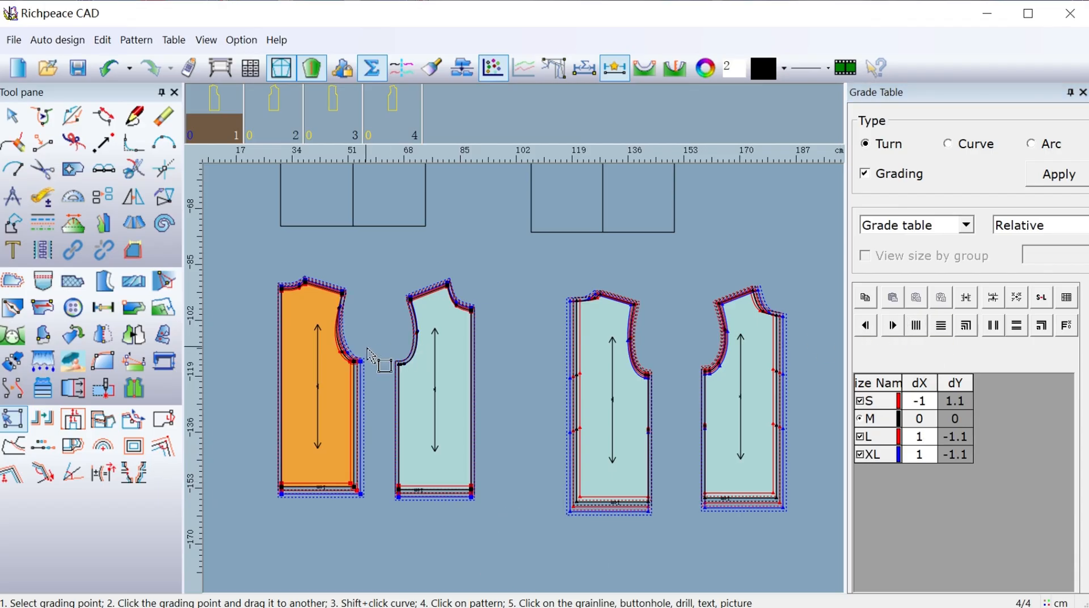
mouse_move(373, 339)
mouse_down()
mouse_move(427, 404)
mouse_move(432, 508)
mouse_move(422, 517)
mouse_move(377, 501)
mouse_move(387, 522)
mouse_up()
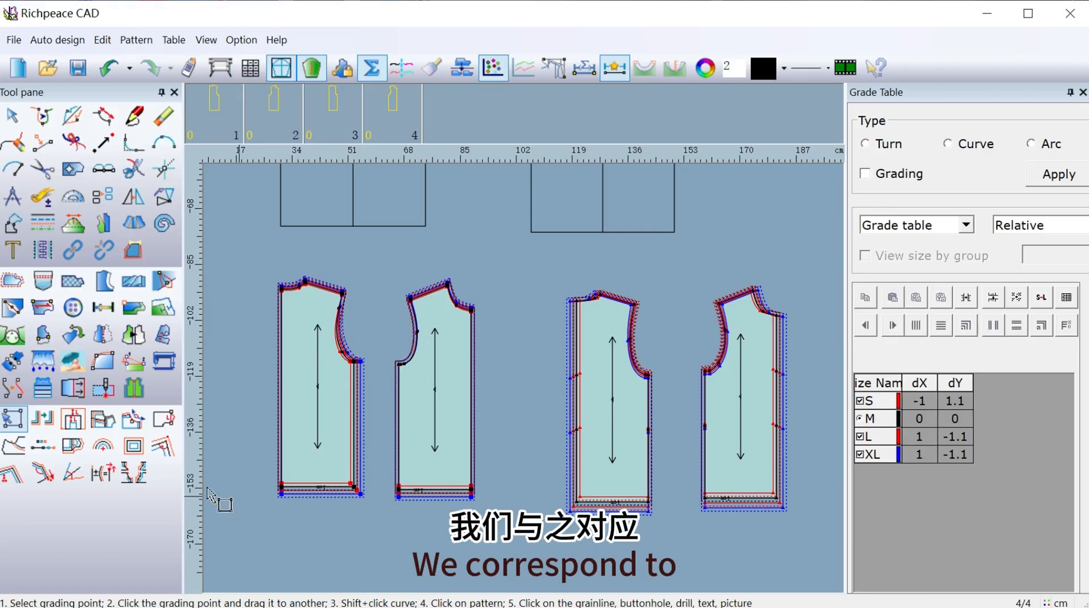
- Copy the X grading of the back piece's side seam points to the front piece's side seam points, reversing it with X->-X
click(50, 421)
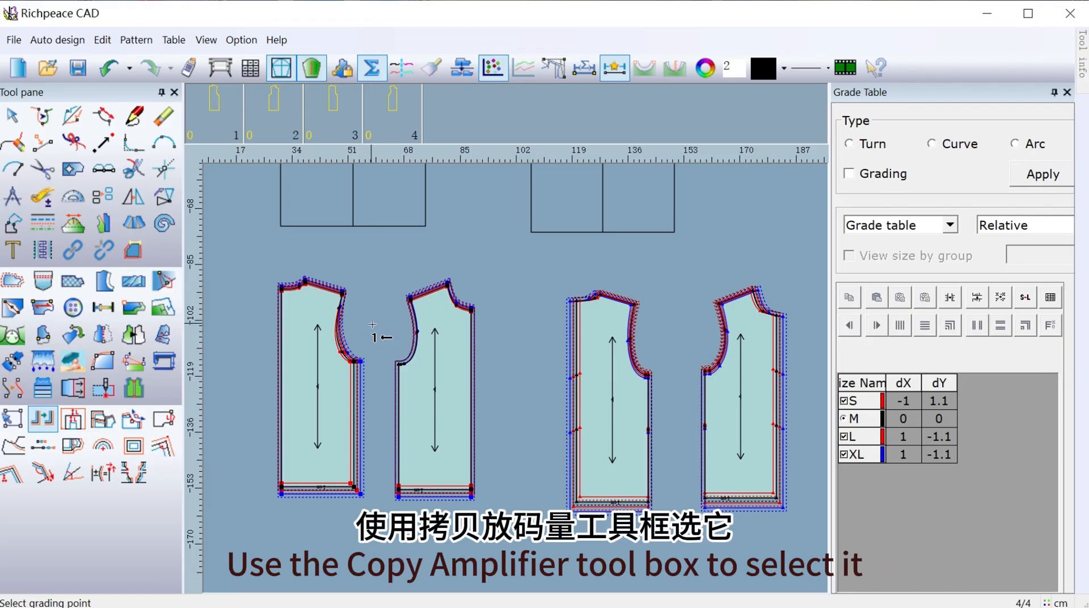
drag(373, 324, 348, 339)
right_click(361, 531)
click(348, 541)
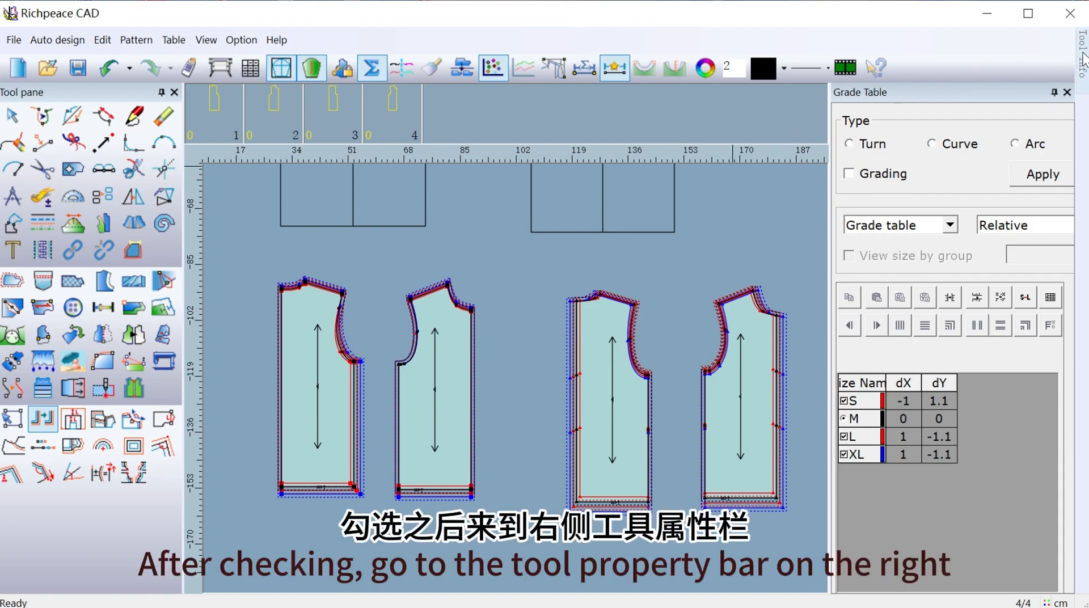
mouse_move(1082, 56)
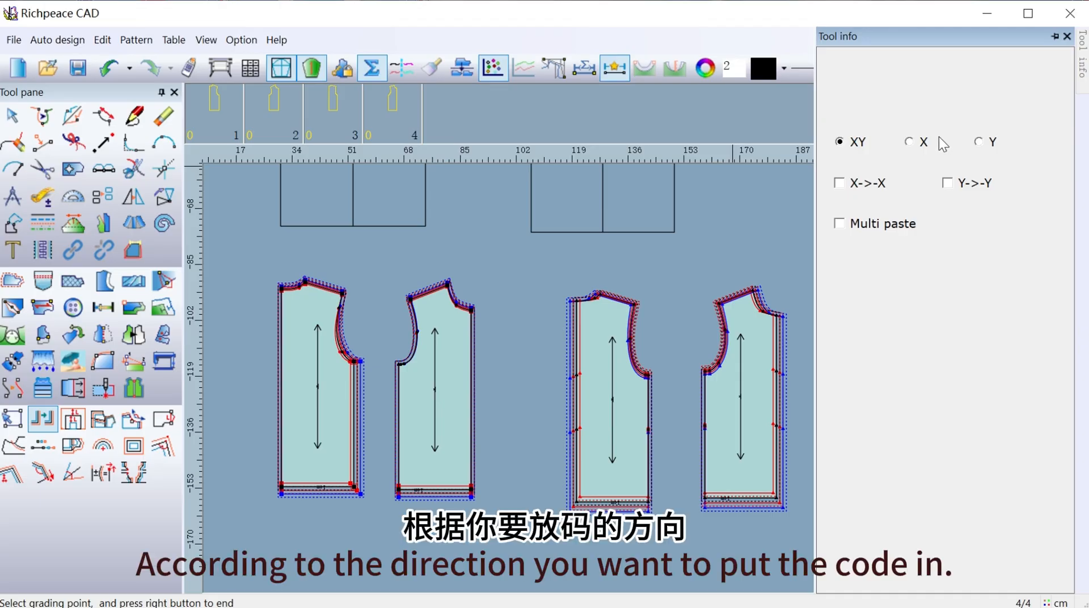
click(910, 143)
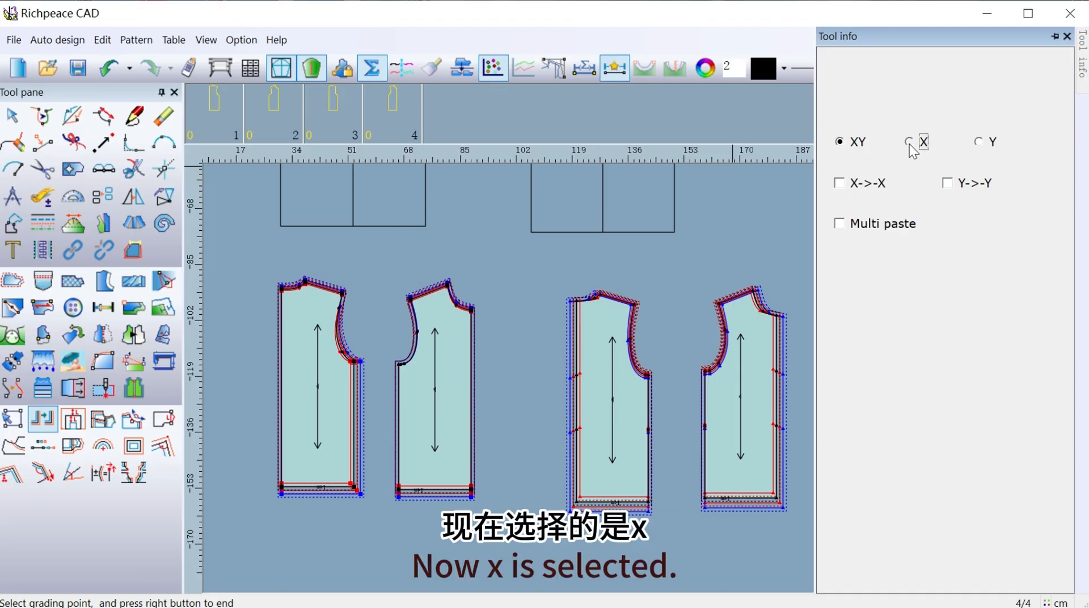
click(845, 189)
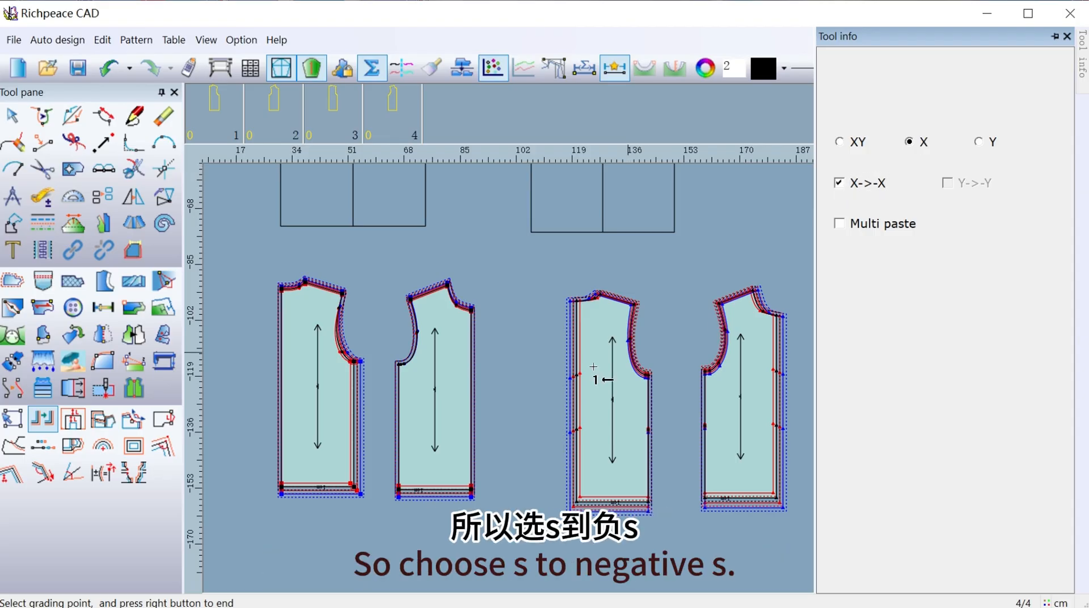
right_click(373, 319)
drag(376, 335, 417, 543)
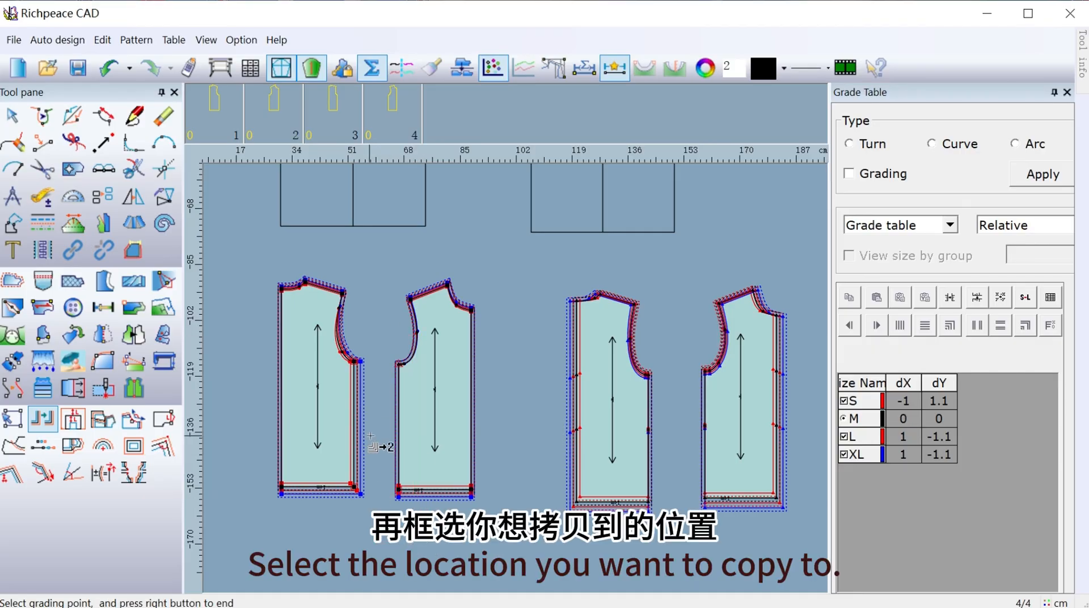
right_click(515, 538)
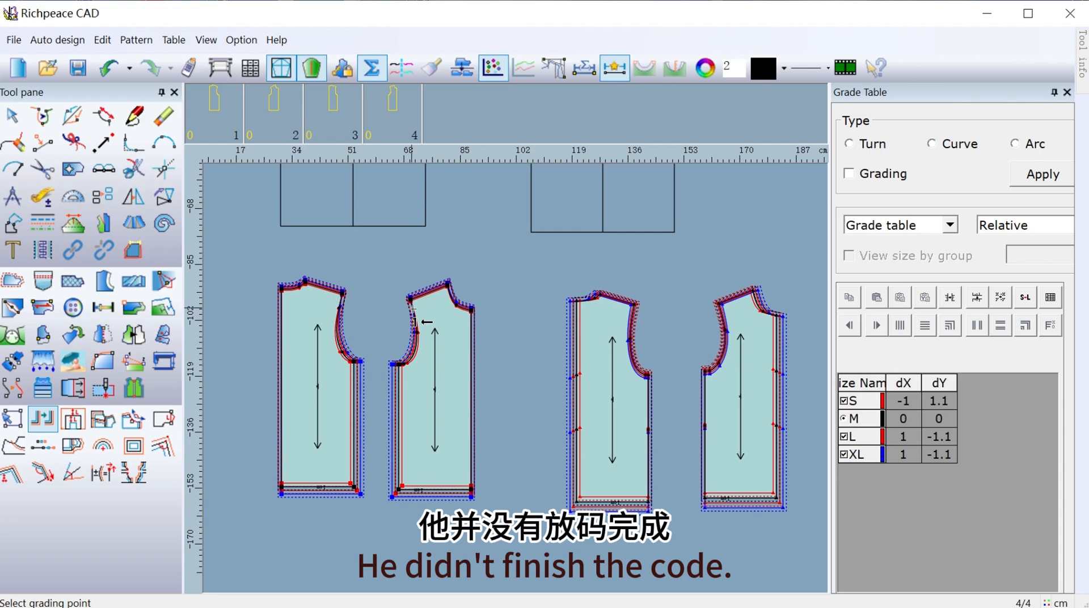
- Start distance grading of the free-method back piece's shoulder tip, using the centre back line from hem to neck as reference
scroll(366, 336, up, 2)
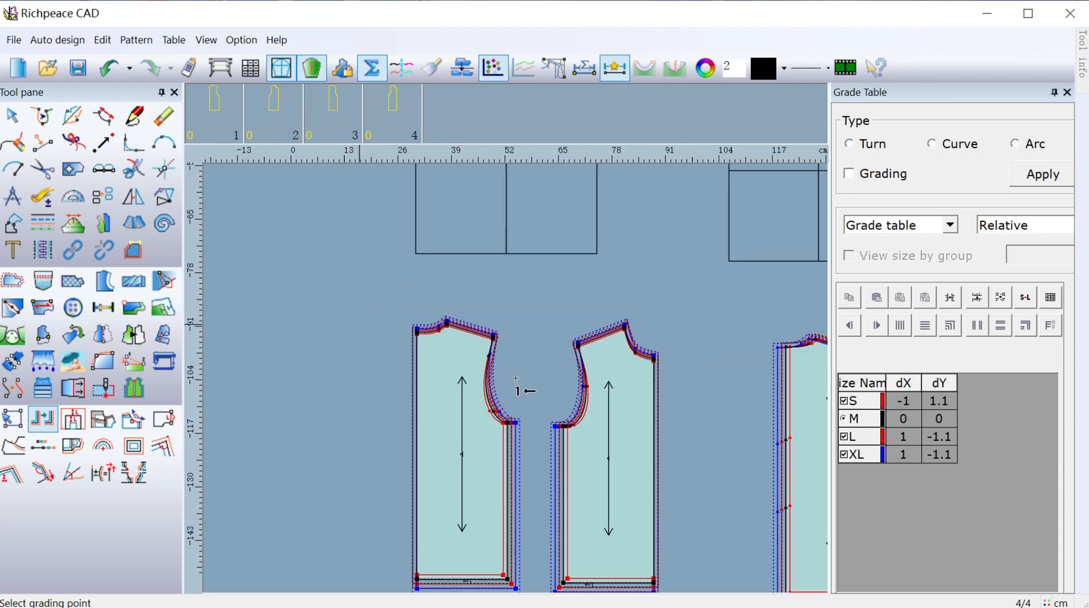
scroll(522, 439, up, 1)
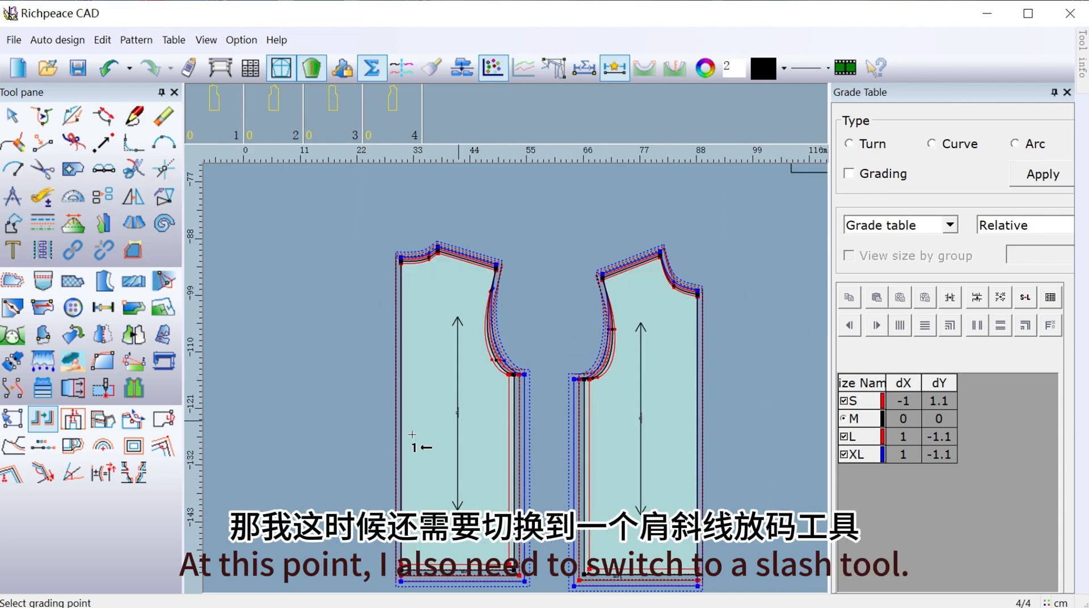
click(173, 423)
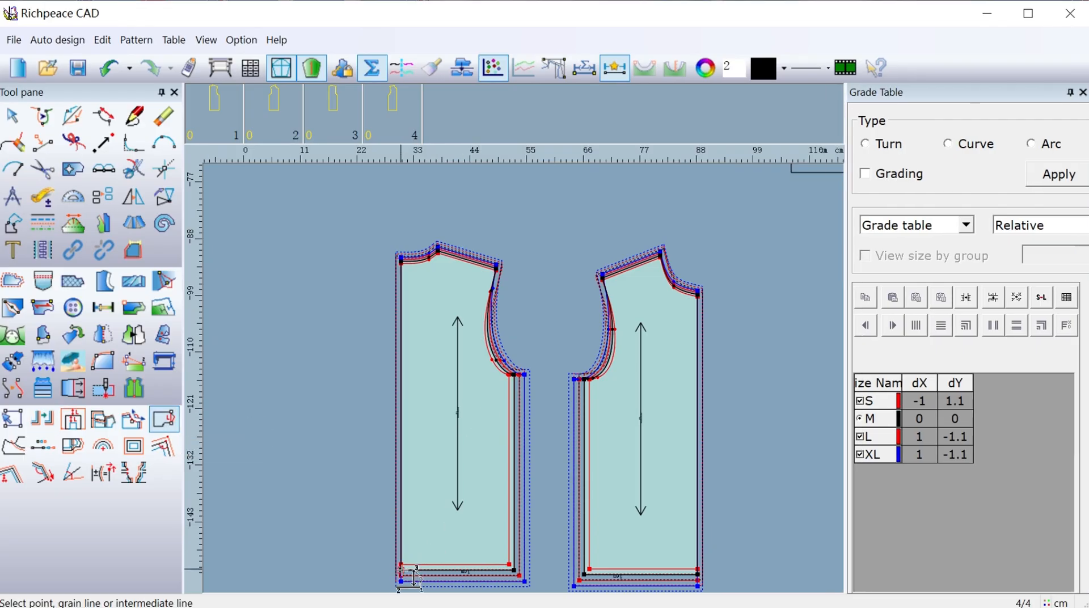
click(404, 563)
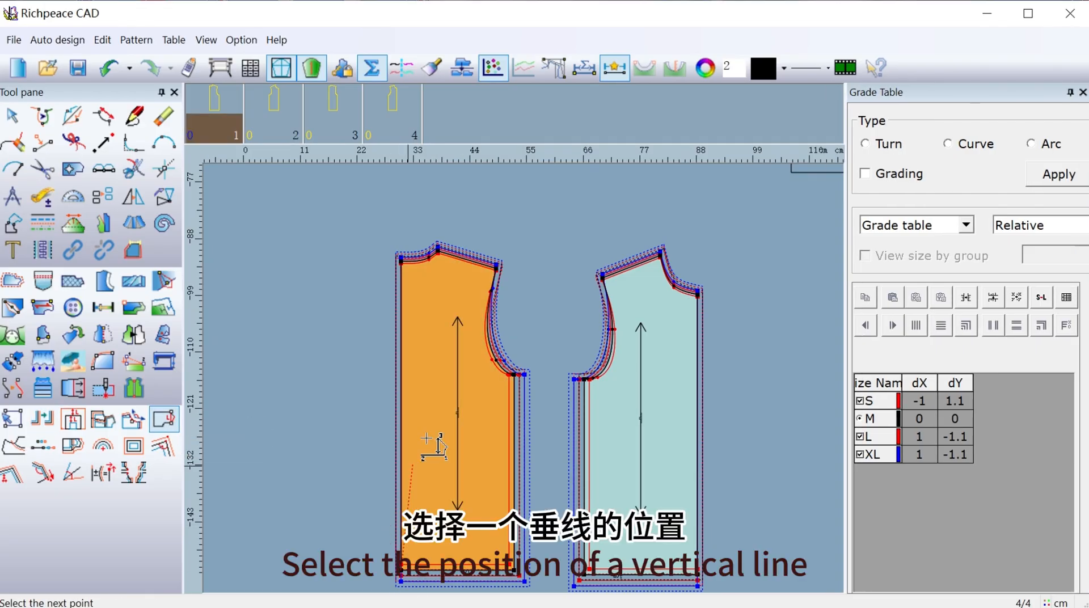
click(411, 272)
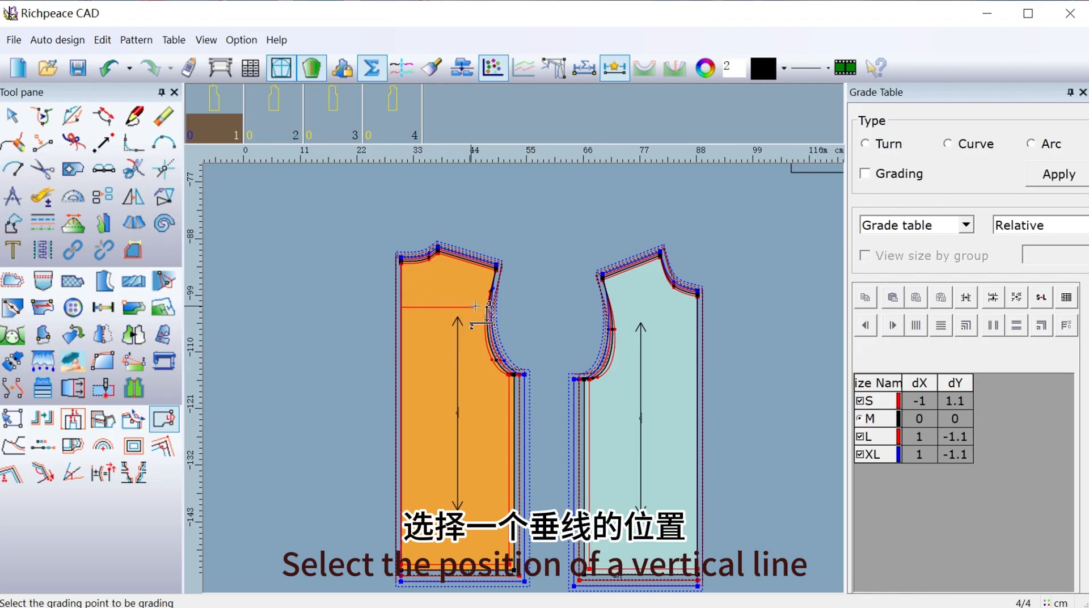
click(498, 270)
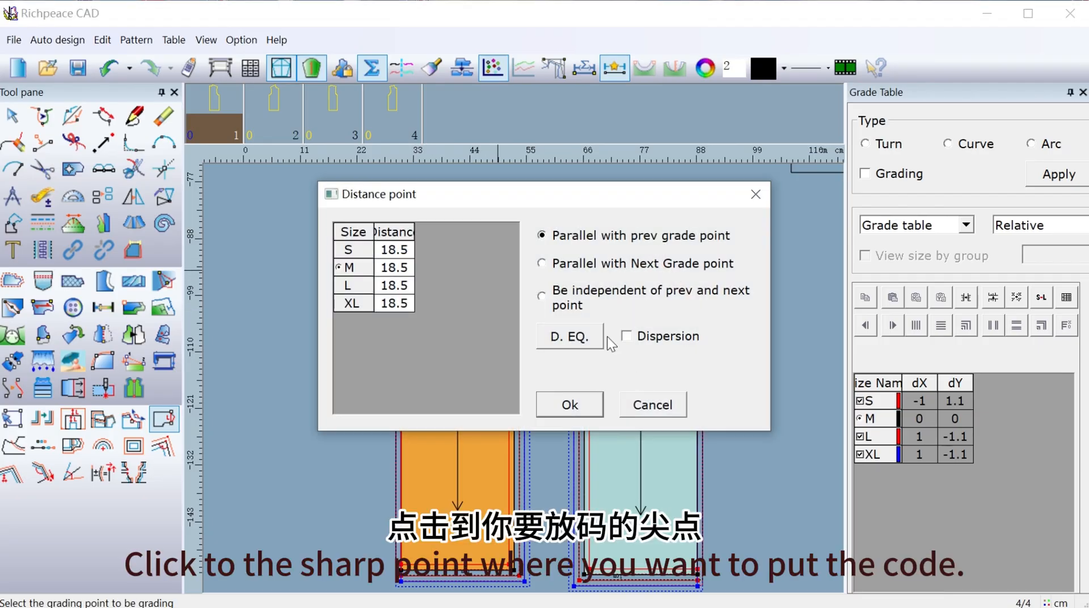
drag(497, 200, 780, 272)
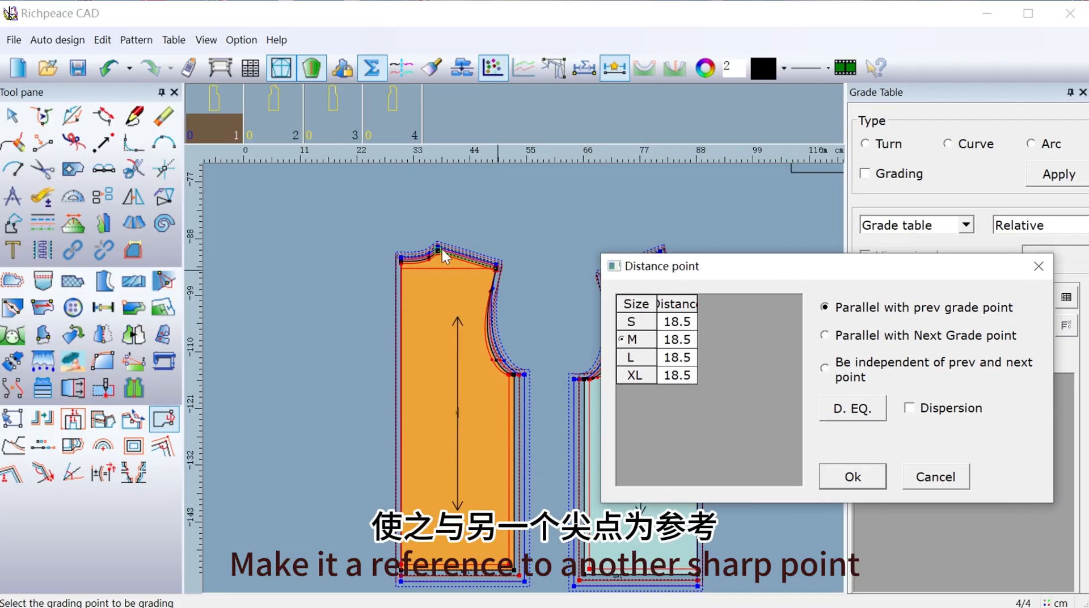
- Grade the back shoulder tip parallel with the previous grade point, with equal distance increments of 0.4 for size L
click(909, 409)
click(908, 408)
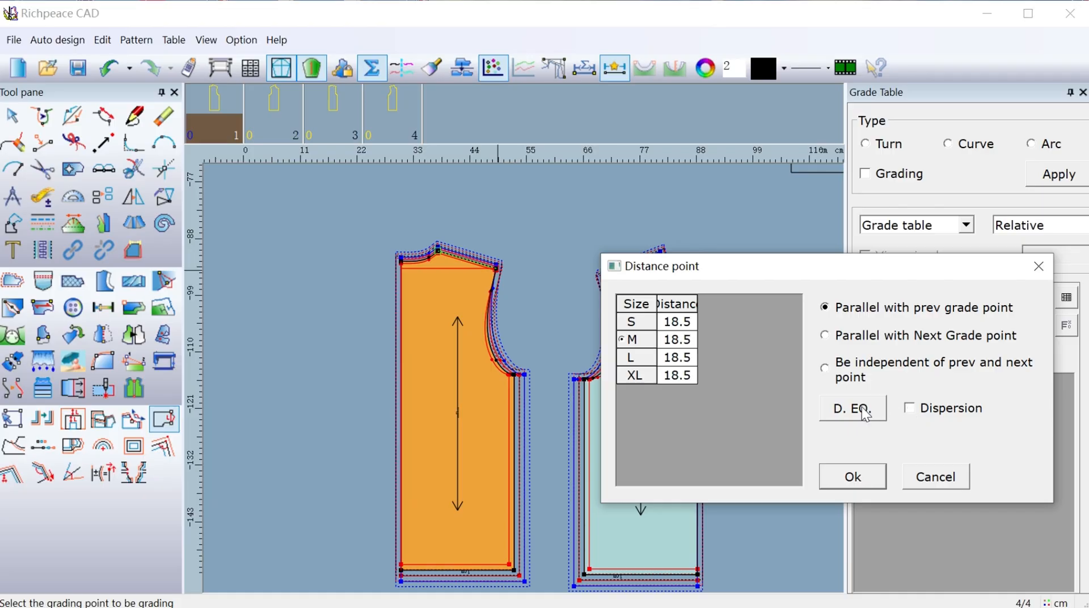
click(854, 408)
click(909, 408)
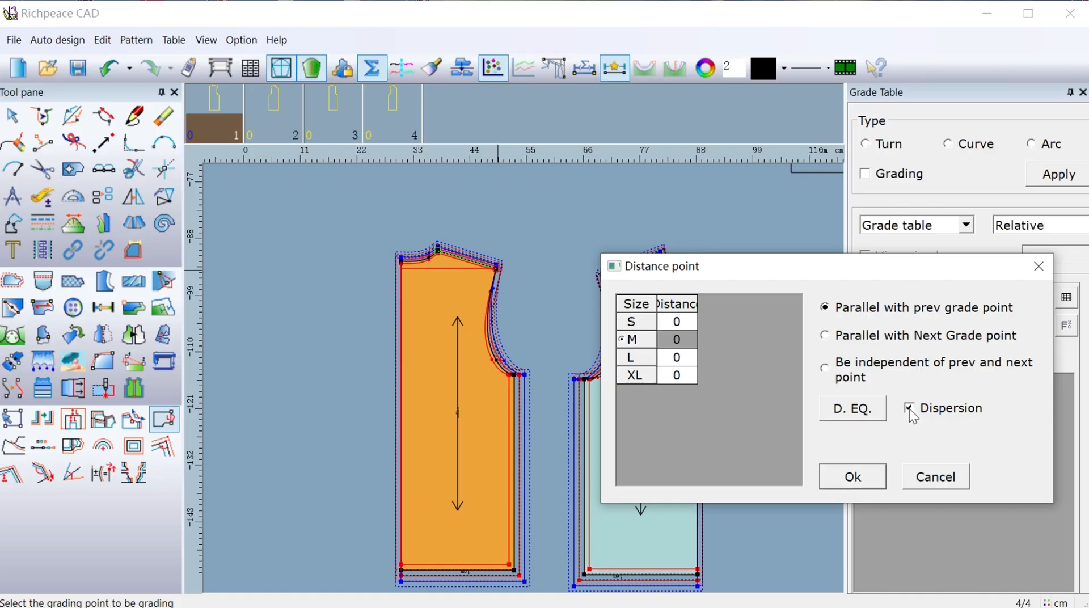
click(689, 357)
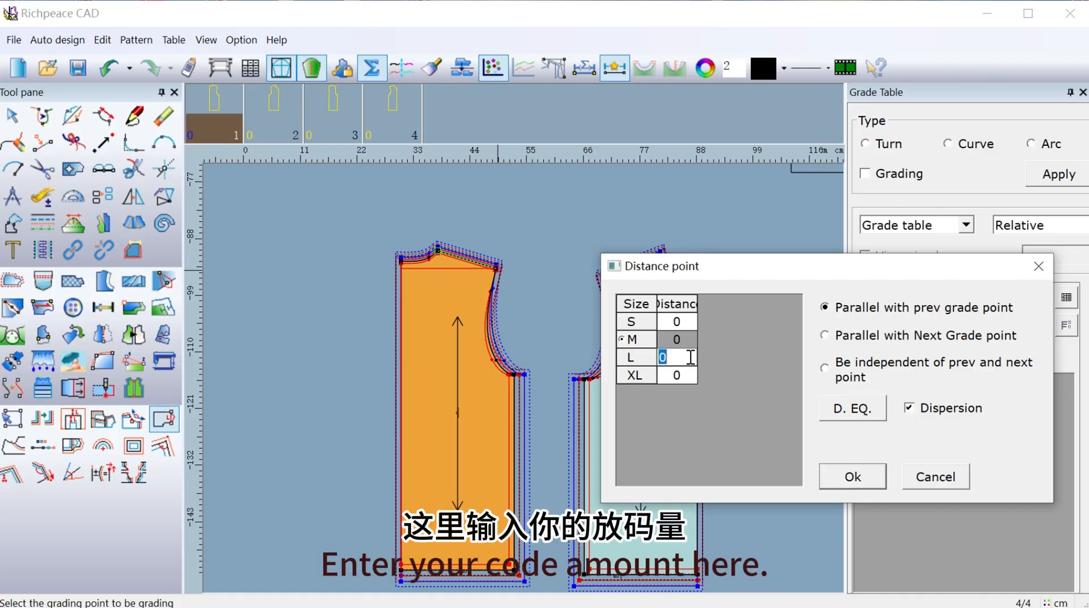
text(0)
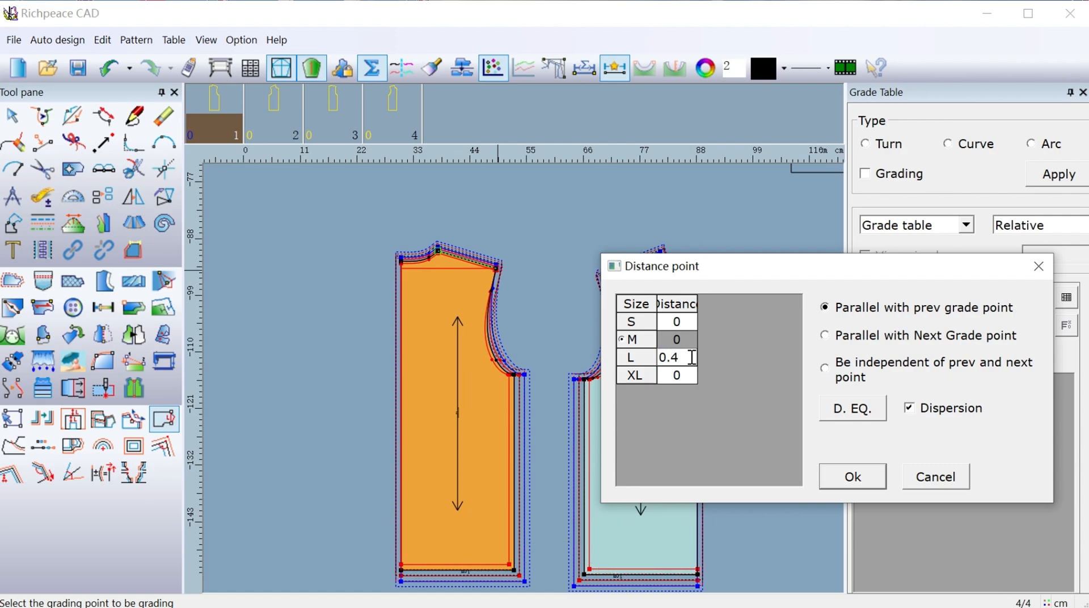
click(834, 414)
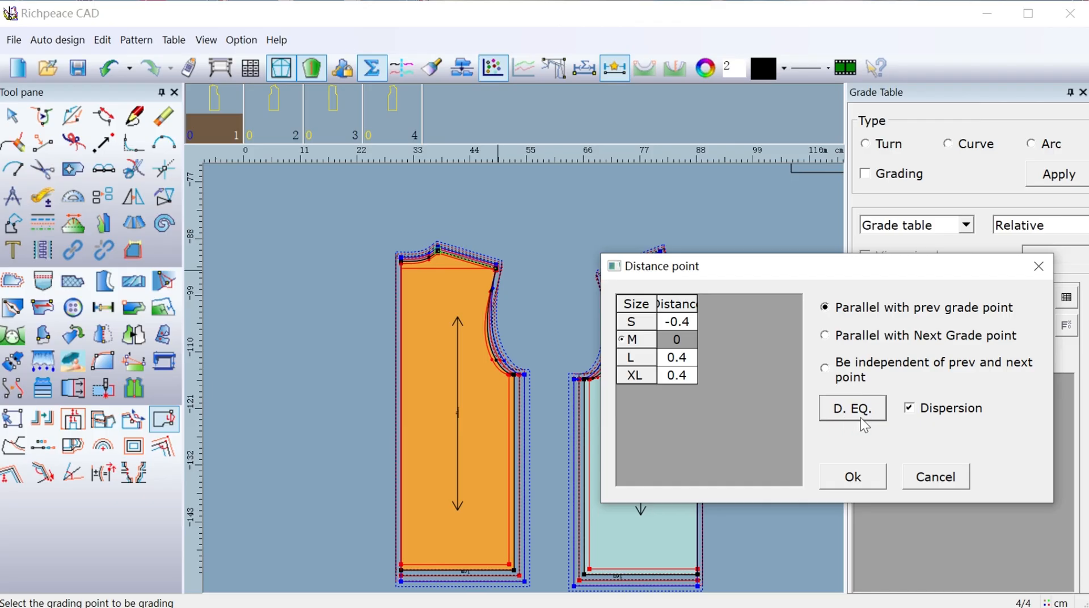
click(909, 409)
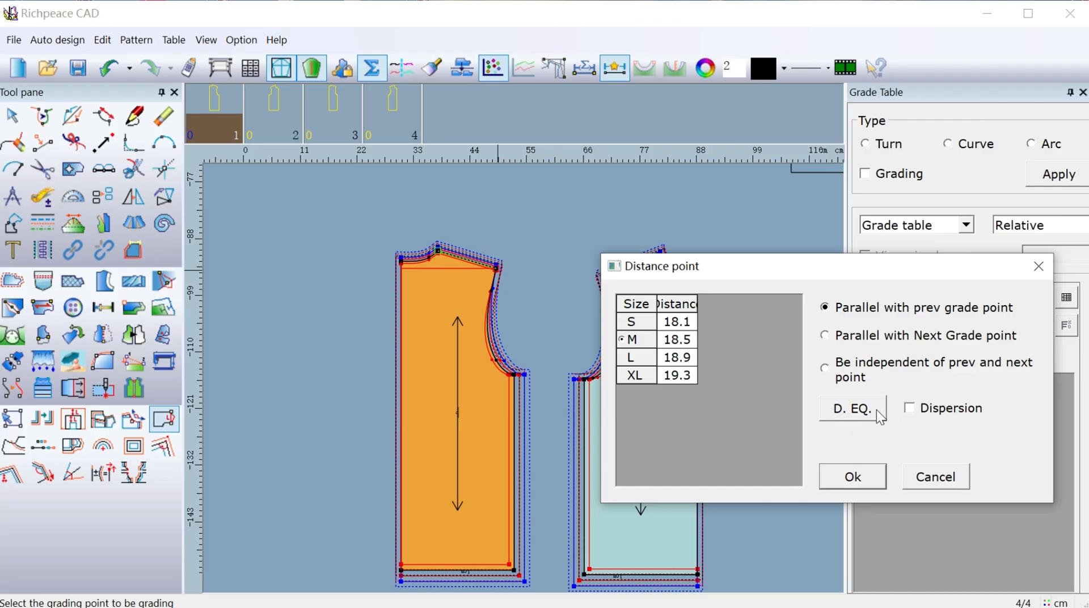
click(867, 477)
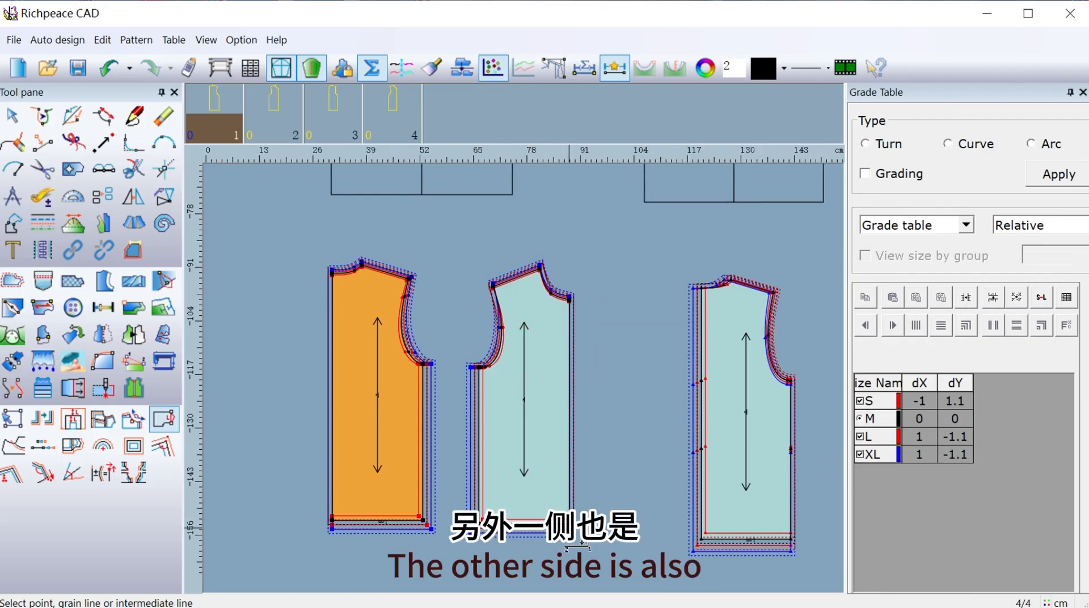
- Grade the free-method front piece's shoulder tip from the centre front line, parallel with the next grade point, with equal increments of 0.4
click(572, 298)
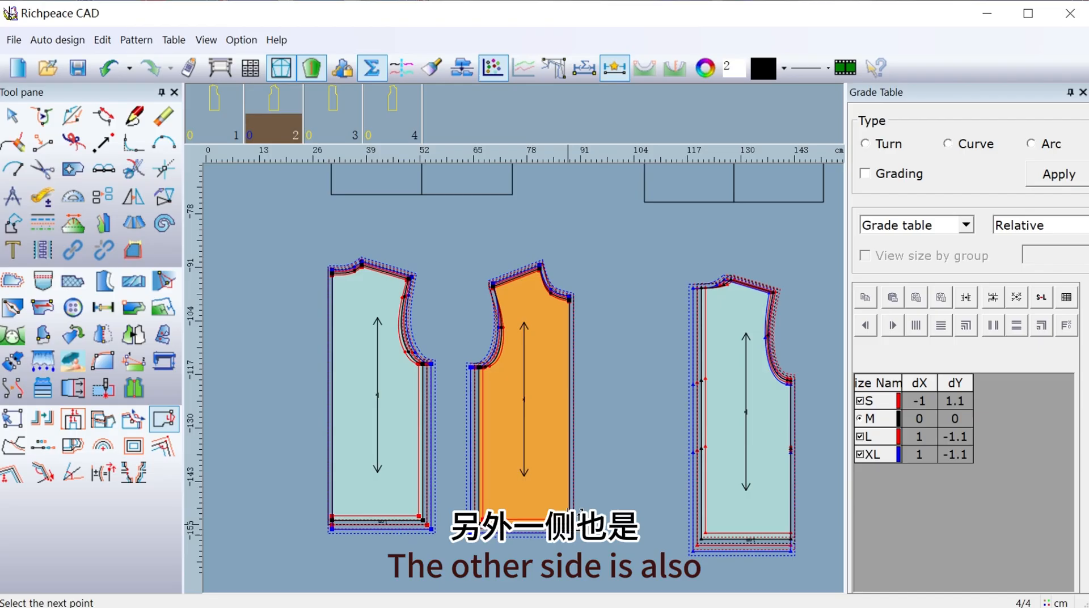
click(576, 301)
click(527, 314)
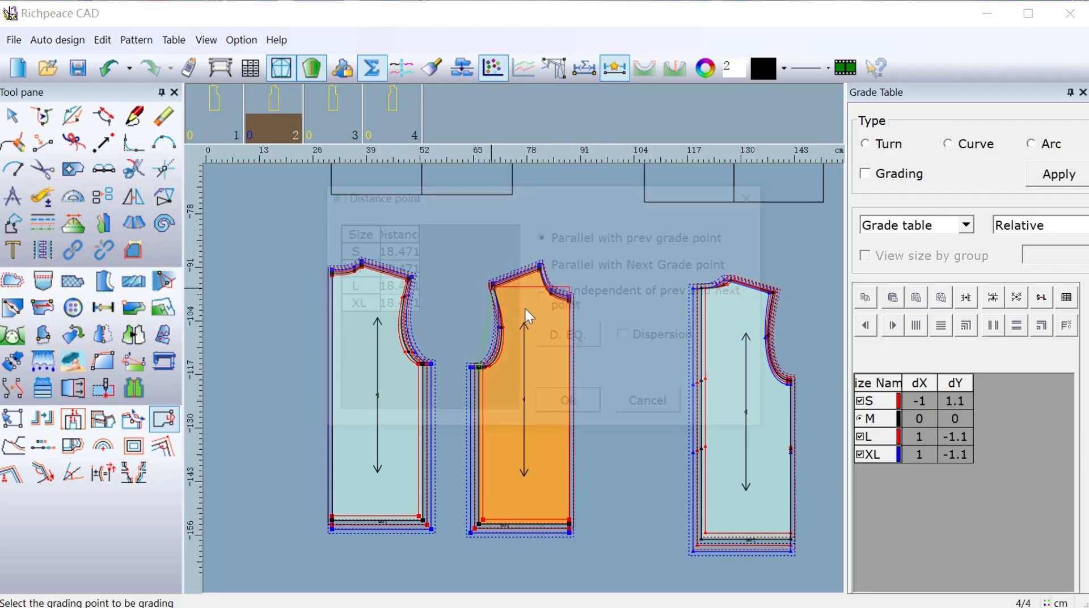
drag(526, 202, 831, 298)
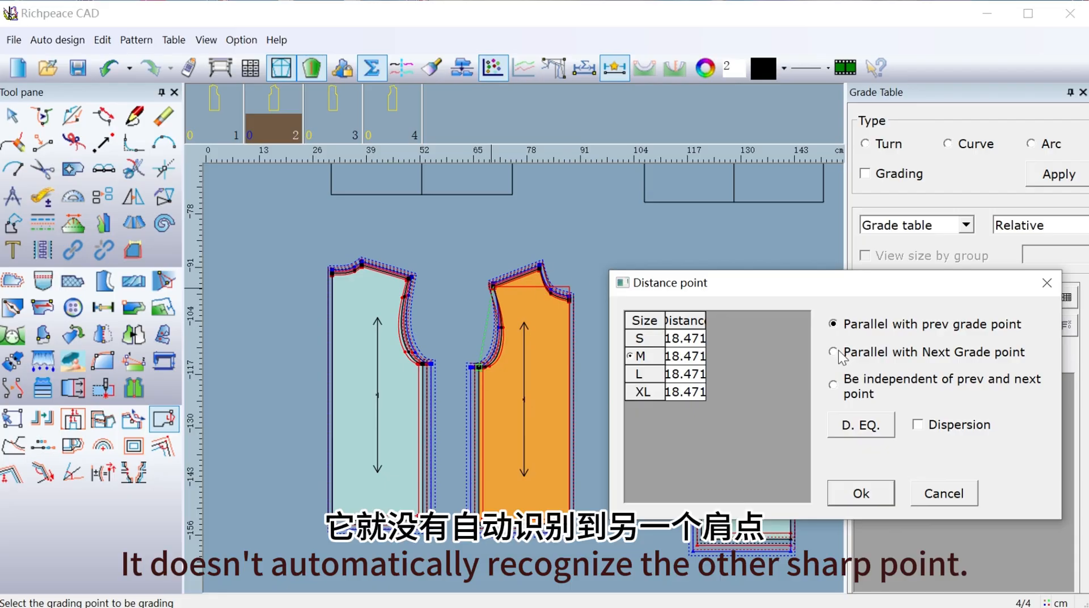
click(918, 425)
click(680, 375)
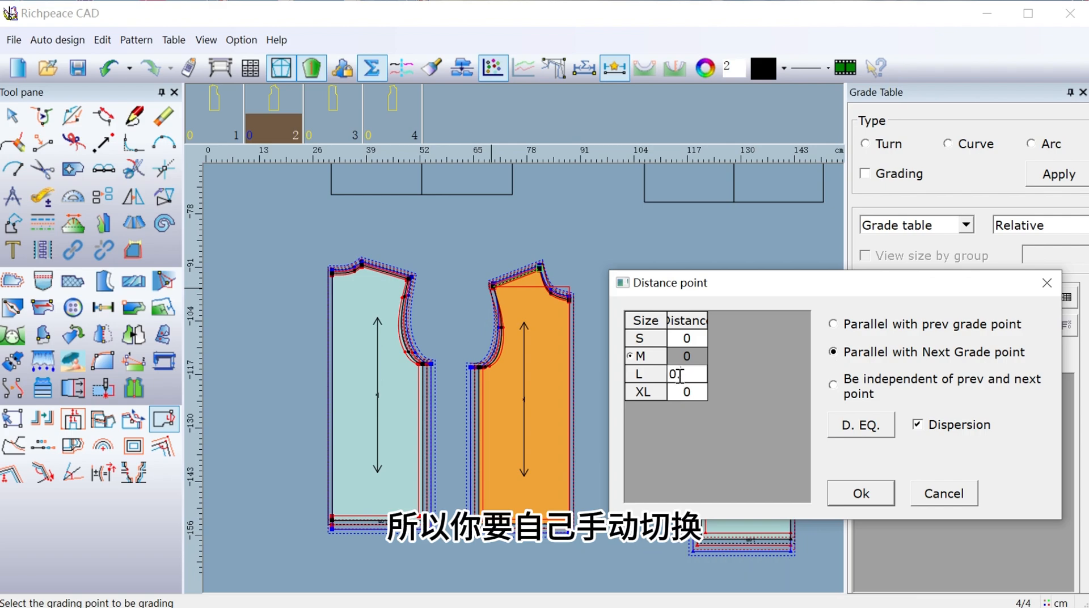
click(862, 429)
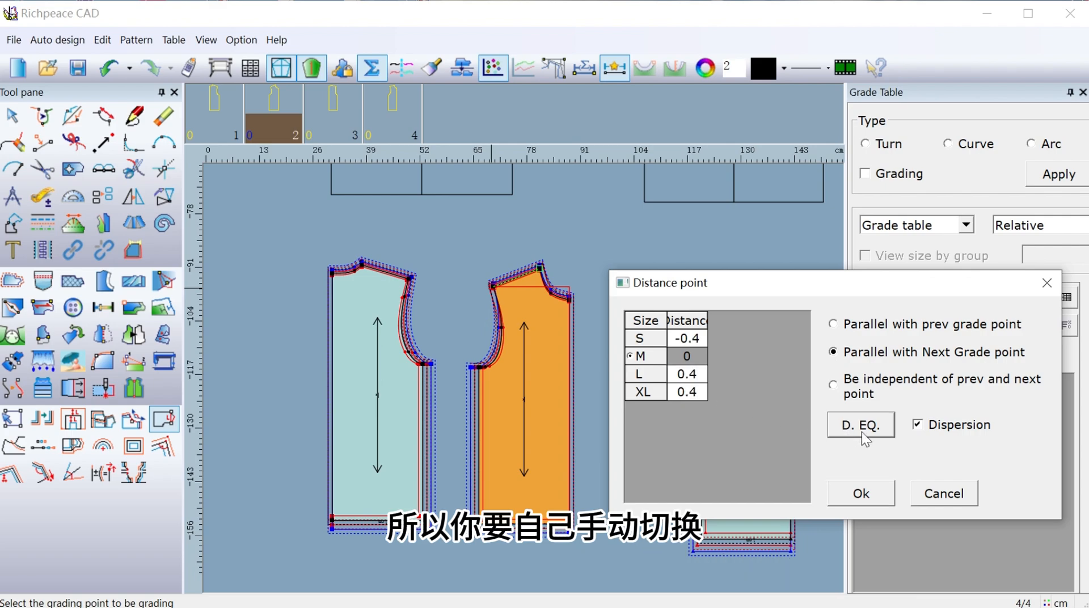
click(862, 494)
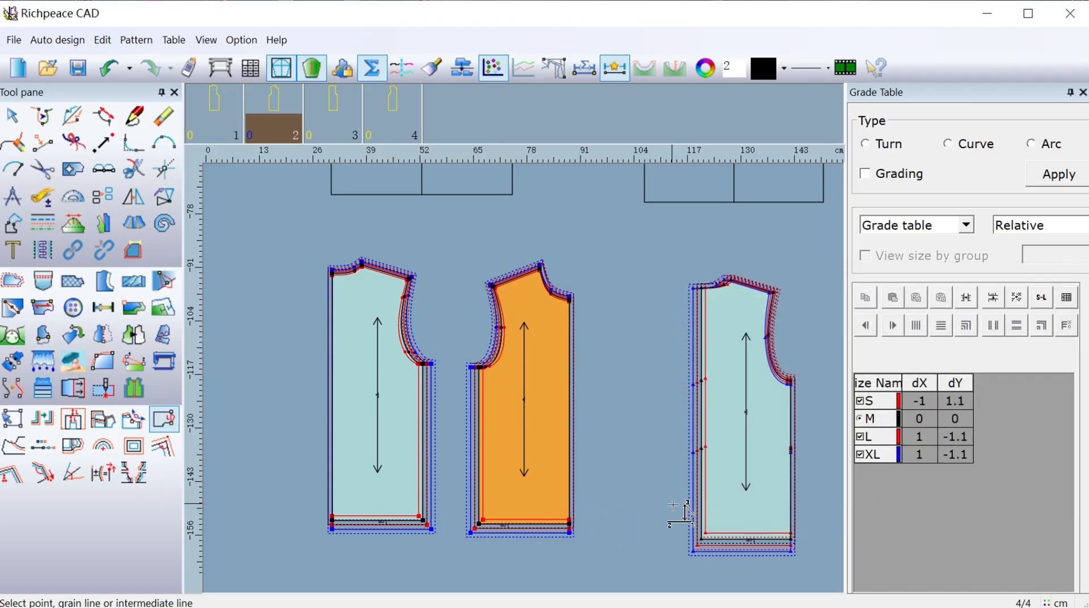
scroll(533, 386, down, 2)
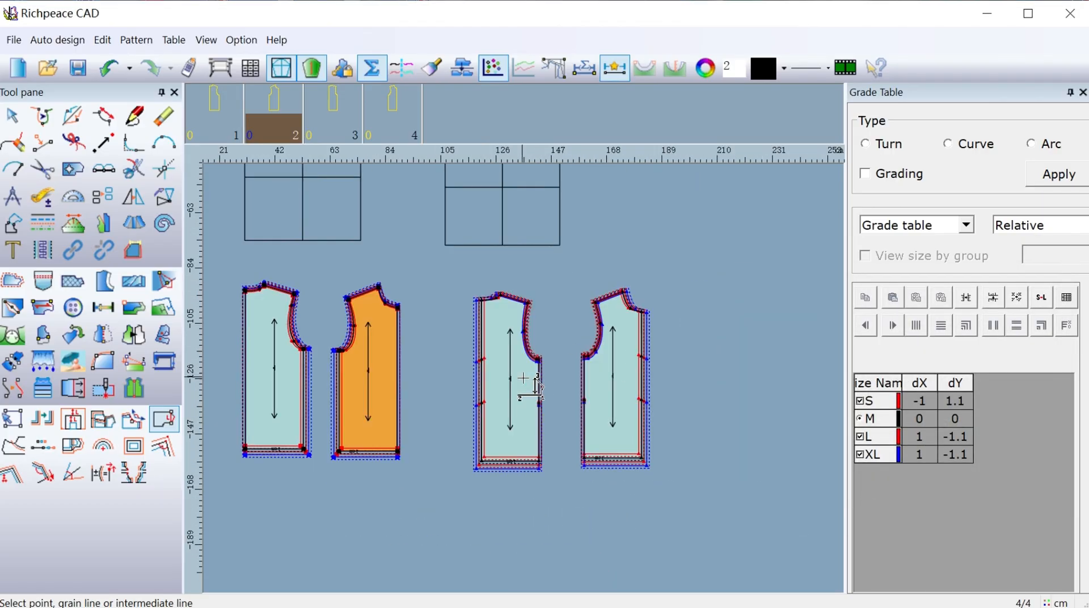
scroll(538, 388, down, 3)
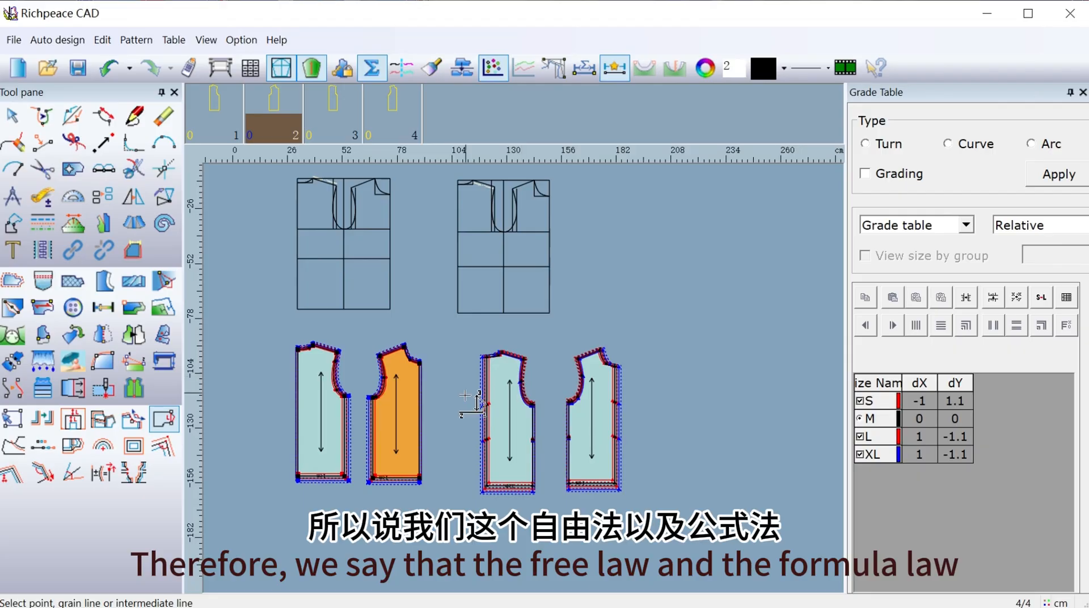
middle_drag(465, 396, 529, 437)
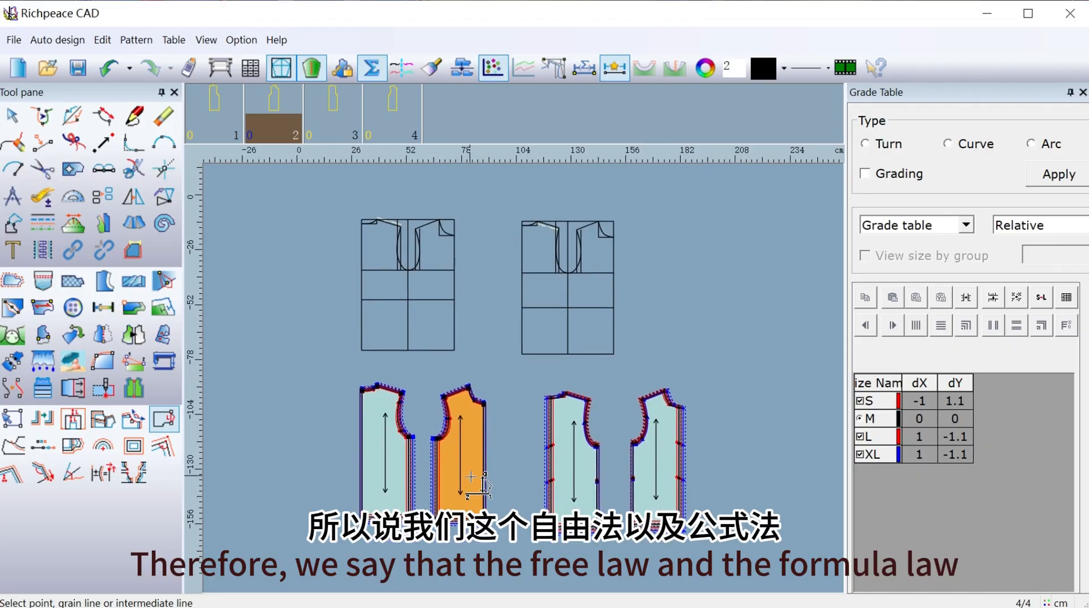